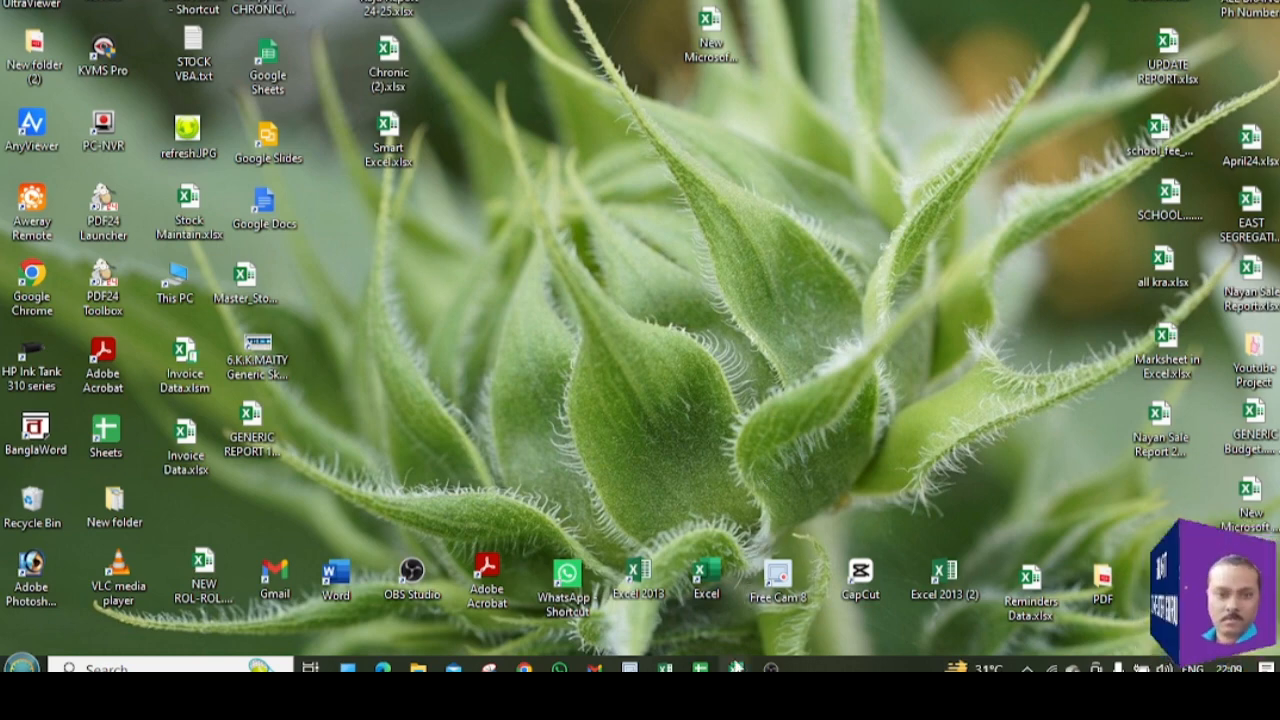
- Switch to the Excel workbook showing the finished Select Regions chart beside its monthly regional table
{"action": "mouse_move", "coordinate": [735, 667]}
{"action": "left_click", "coordinate": [709, 618]}
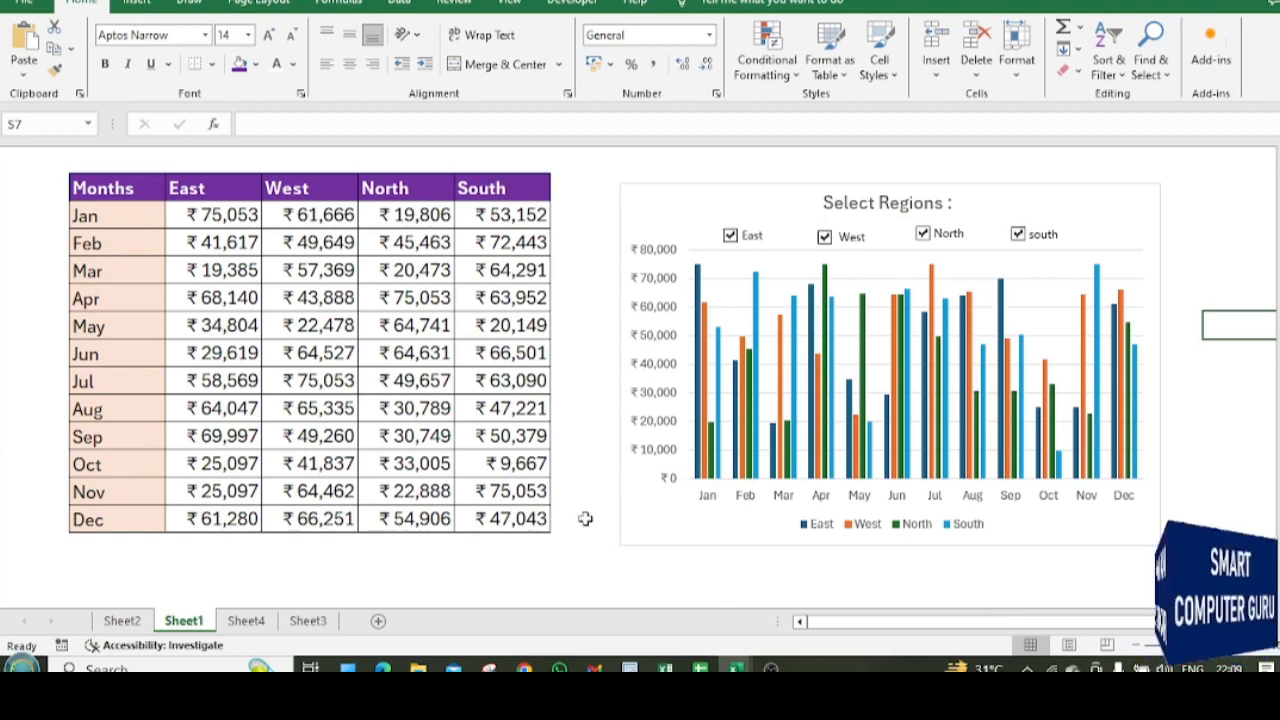
{"action": "left_click", "coordinate": [606, 318]}
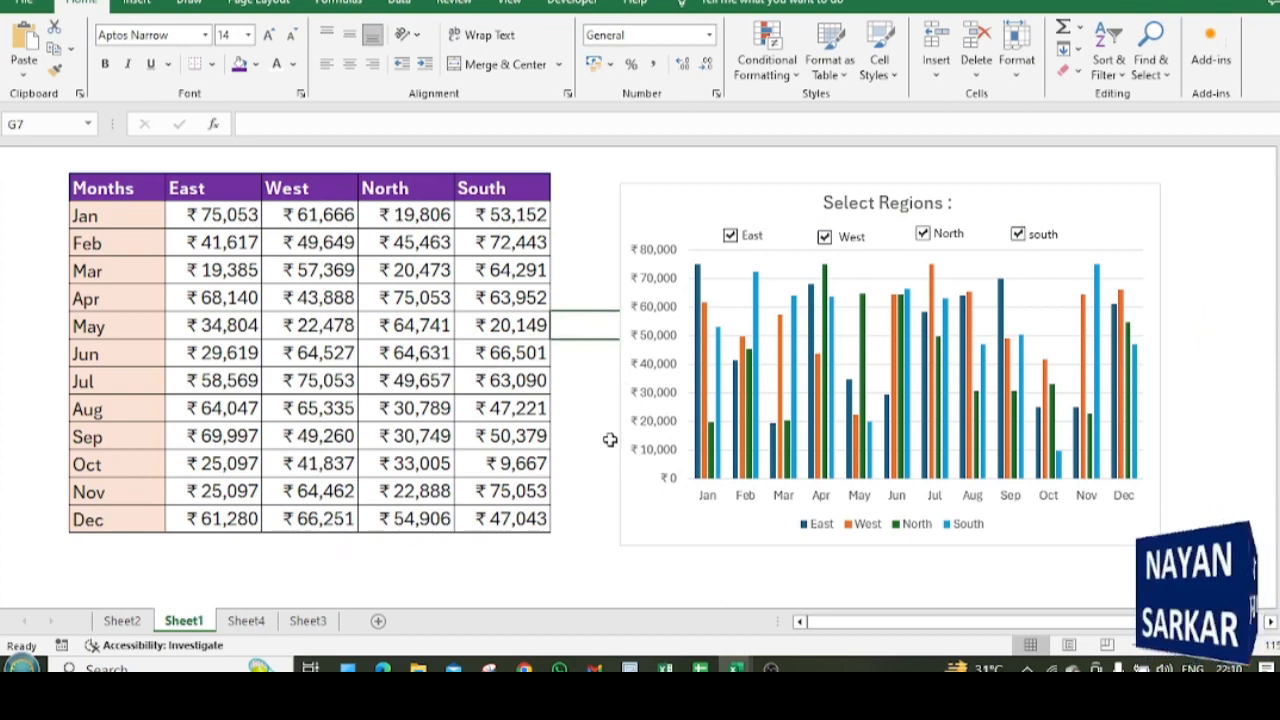
{"action": "left_click", "coordinate": [610, 440]}
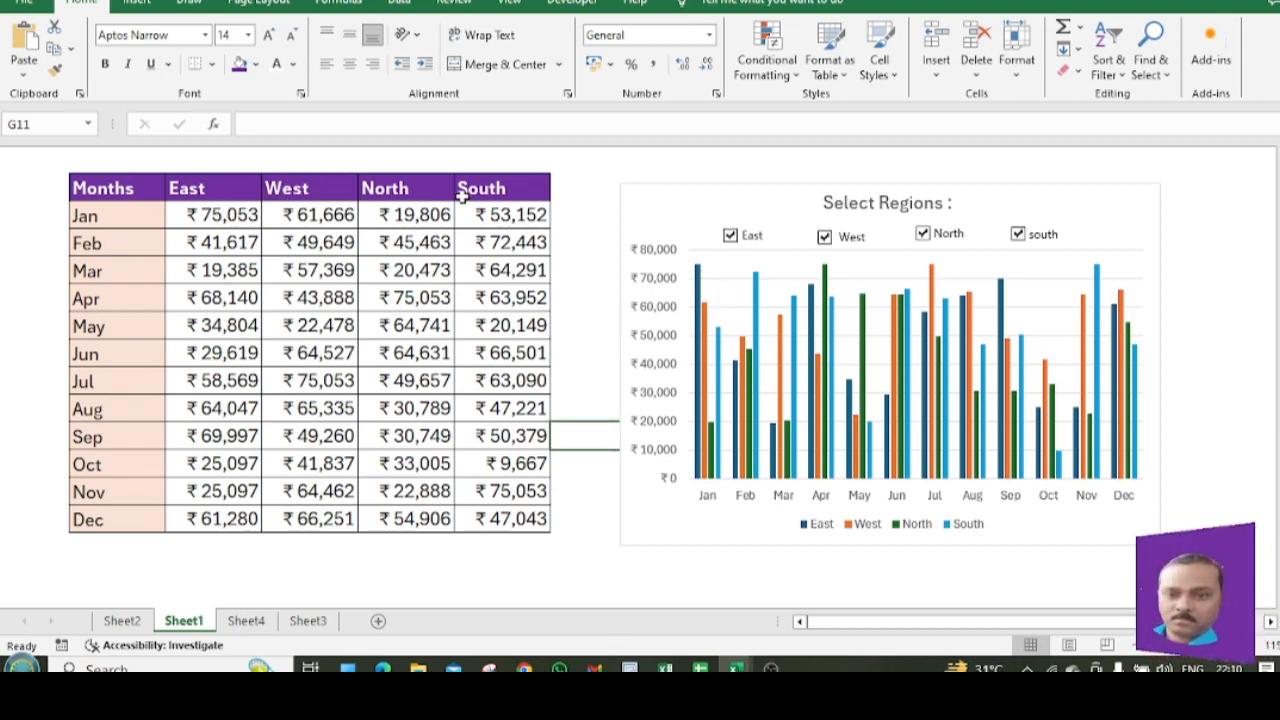
- Test the chart's East, West, North and South check boxes by switching the region series off and back on
{"action": "left_click", "coordinate": [751, 246]}
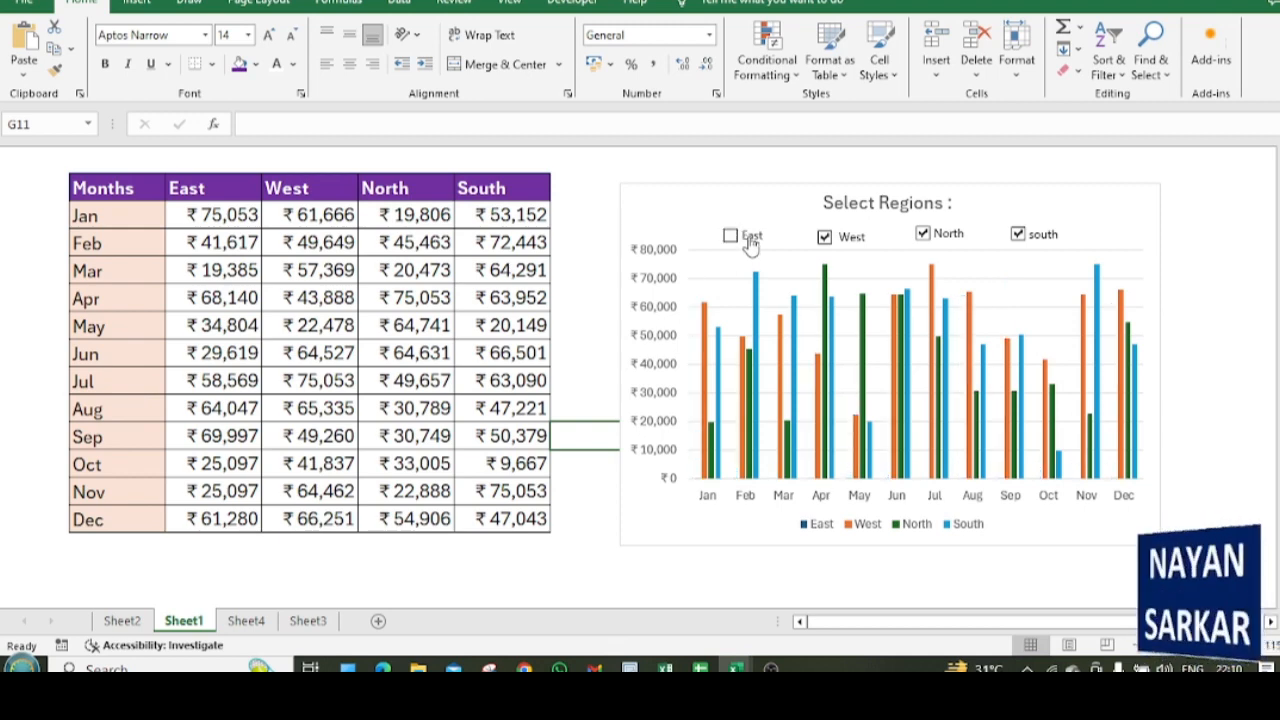
{"action": "left_click", "coordinate": [751, 245]}
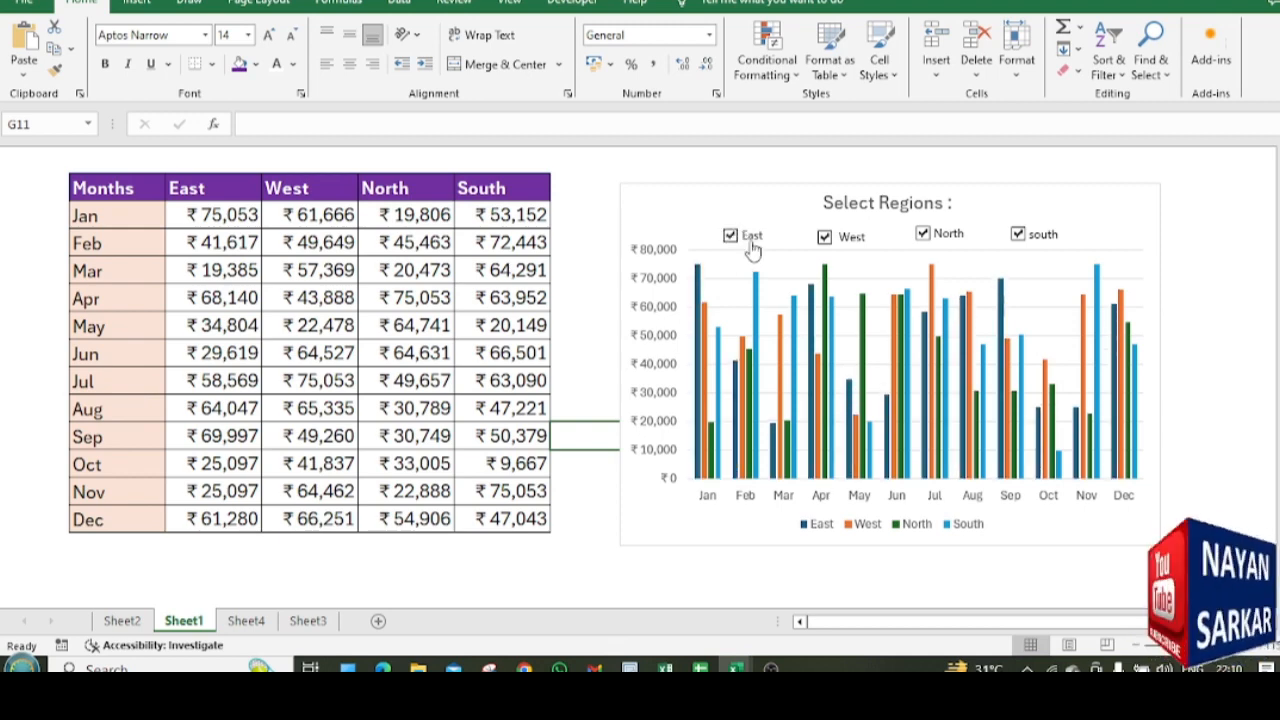
{"action": "left_click", "coordinate": [840, 245]}
{"action": "left_click", "coordinate": [955, 237]}
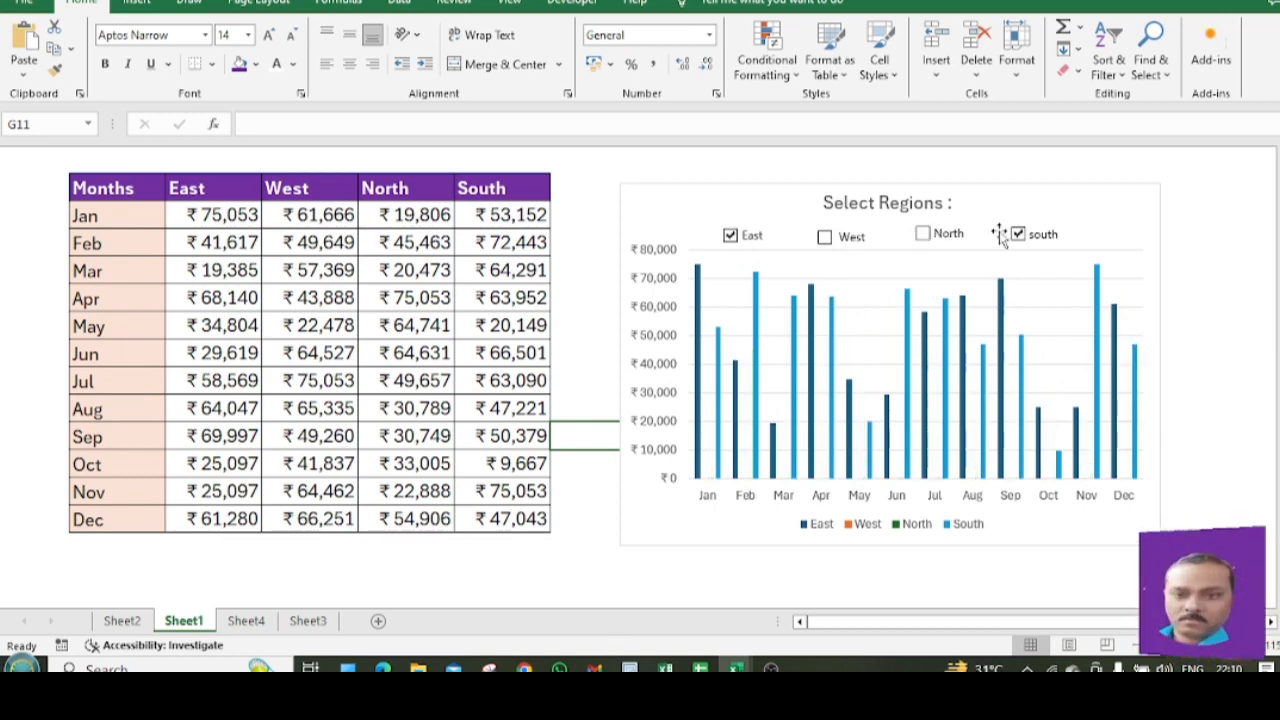
{"action": "left_click", "coordinate": [1020, 241]}
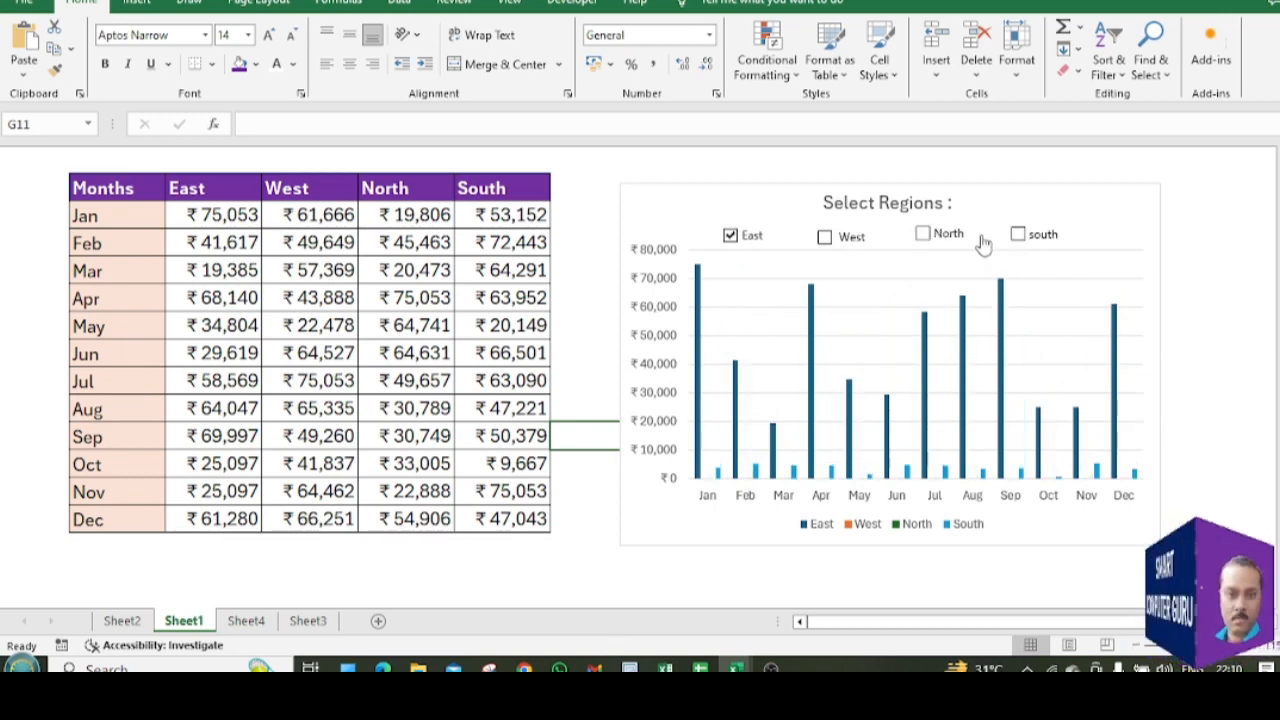
{"action": "left_click", "coordinate": [757, 246]}
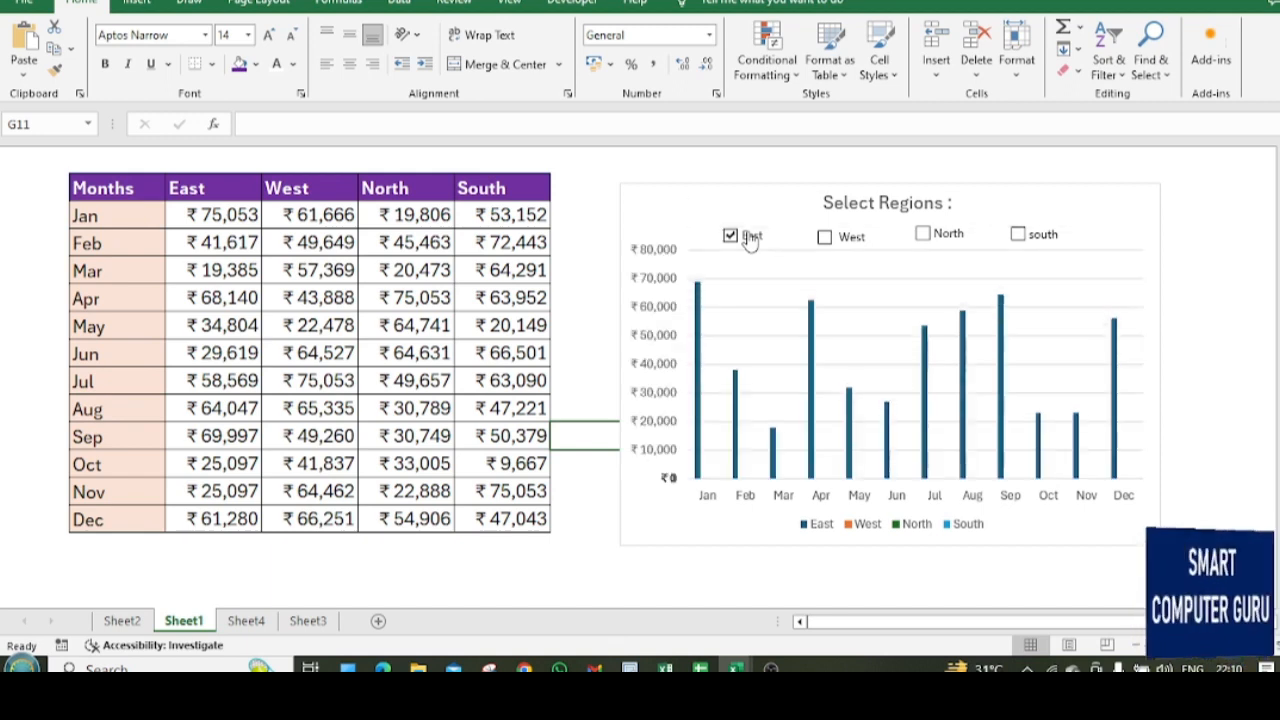
{"action": "left_click", "coordinate": [853, 238]}
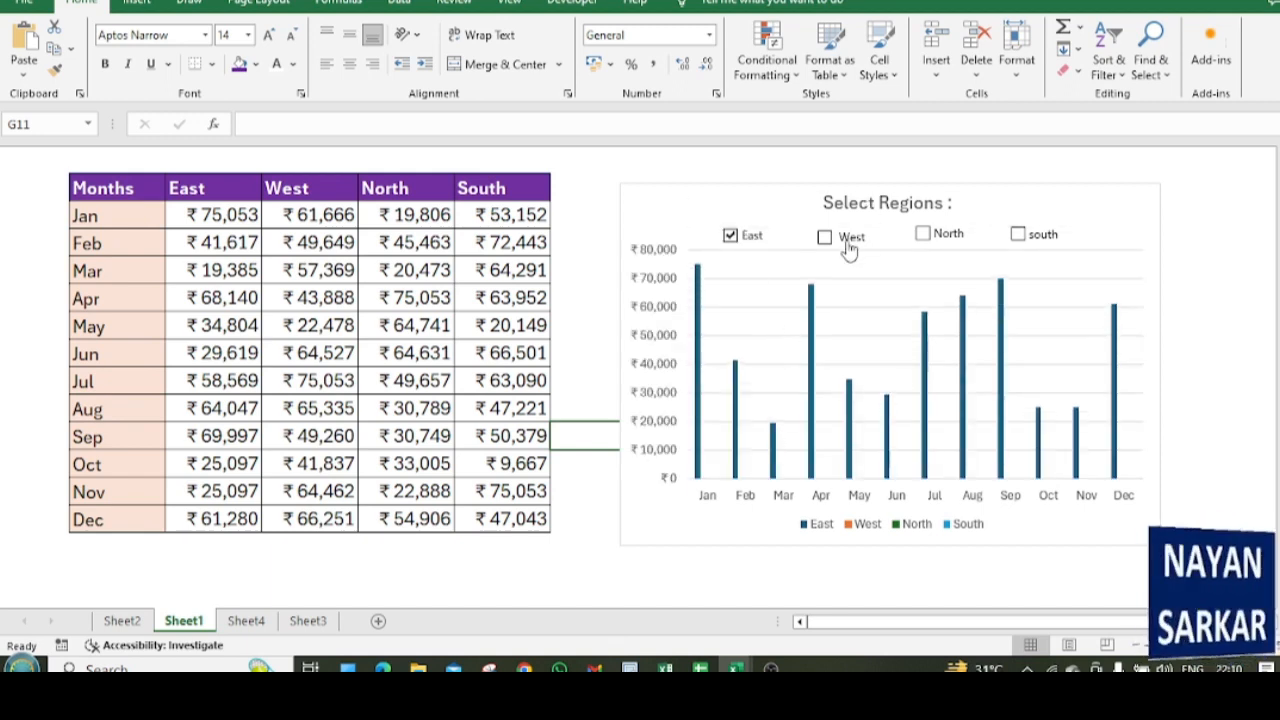
{"action": "left_click", "coordinate": [944, 236]}
{"action": "left_click", "coordinate": [1055, 240]}
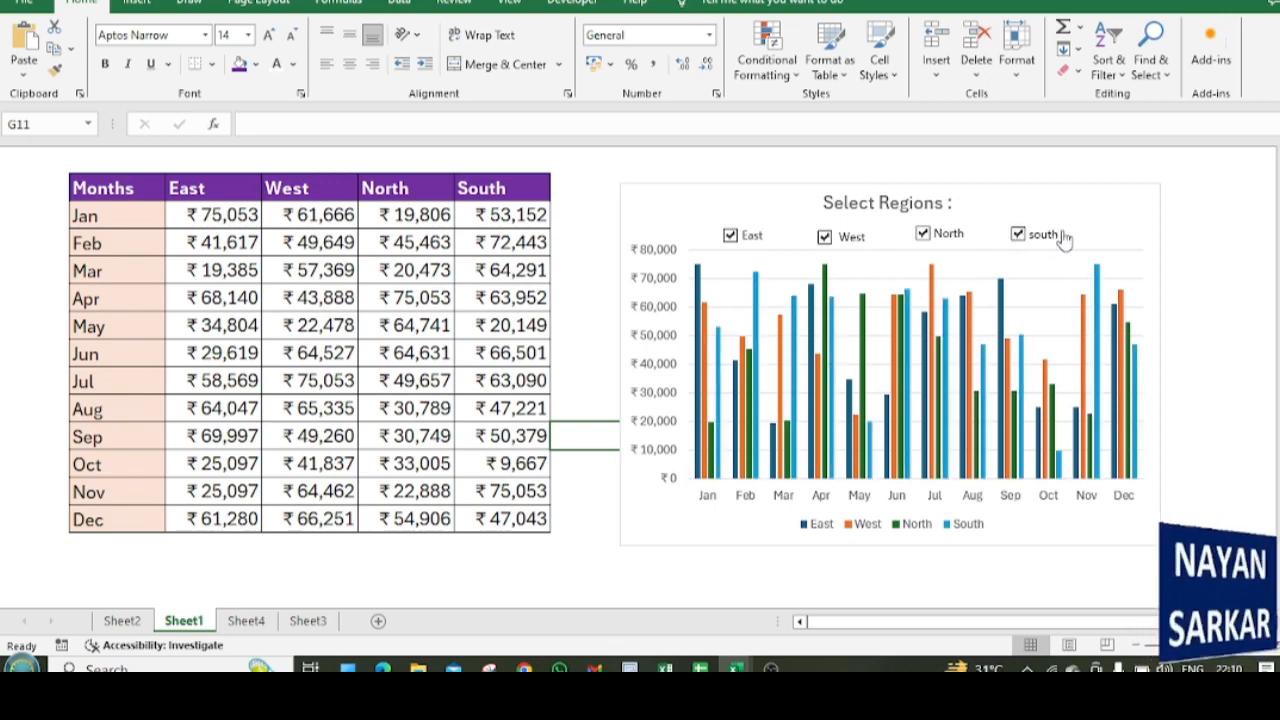
- Look over the area below the chart, view the source table on Sheet2, and return to Sheet1
{"action": "scroll", "coordinate": [722, 421], "scroll_direction": "down", "scroll_amount": 2}
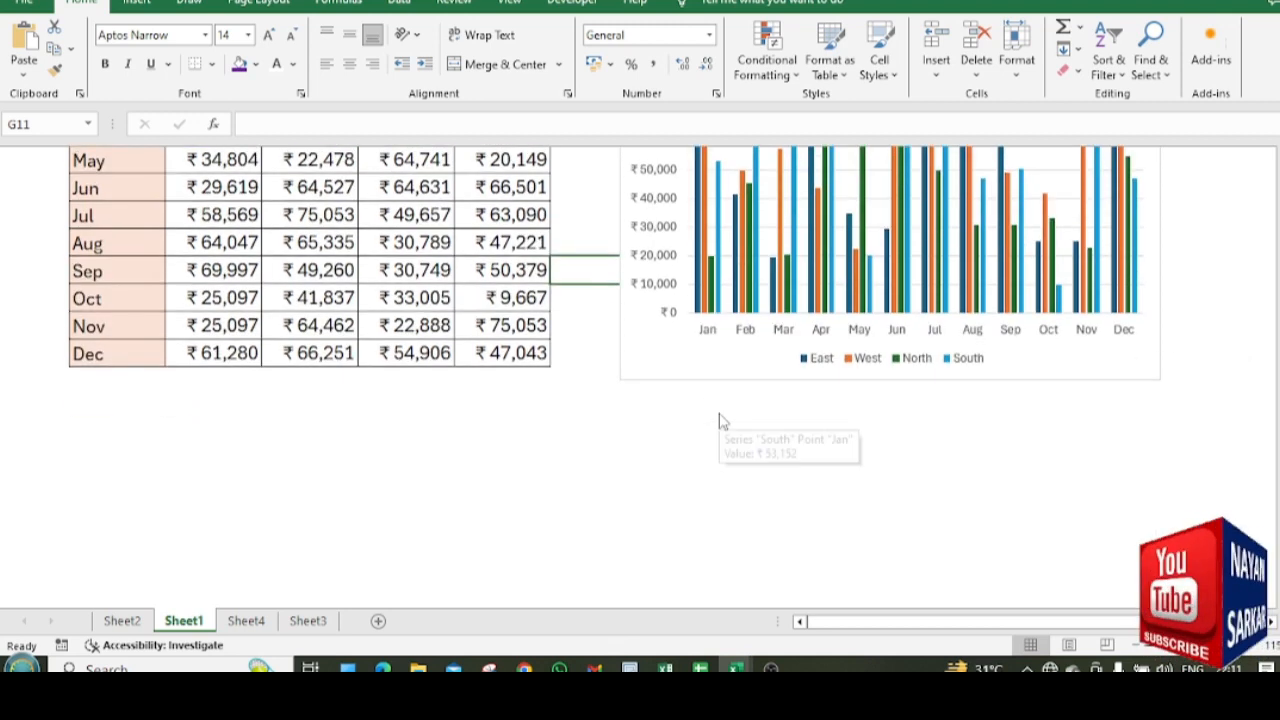
{"action": "scroll", "coordinate": [722, 421], "scroll_direction": "up", "scroll_amount": 2}
{"action": "left_click", "coordinate": [120, 619]}
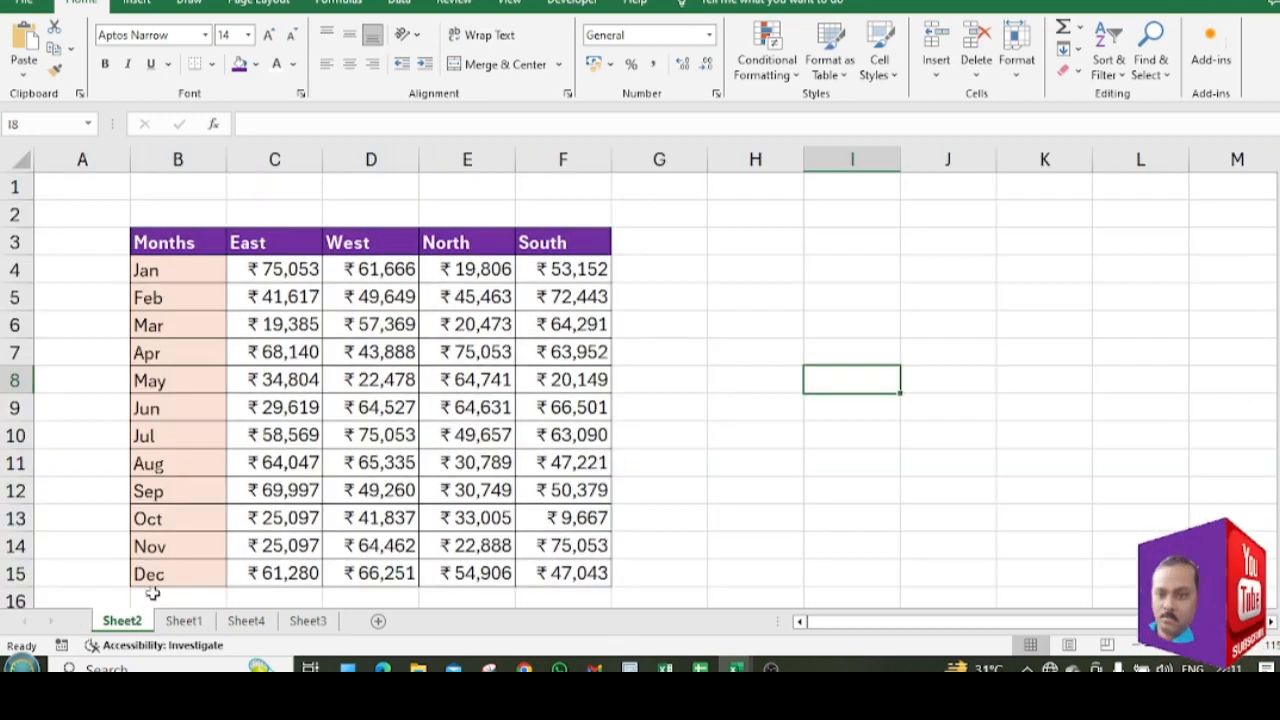
{"action": "left_click", "coordinate": [195, 620]}
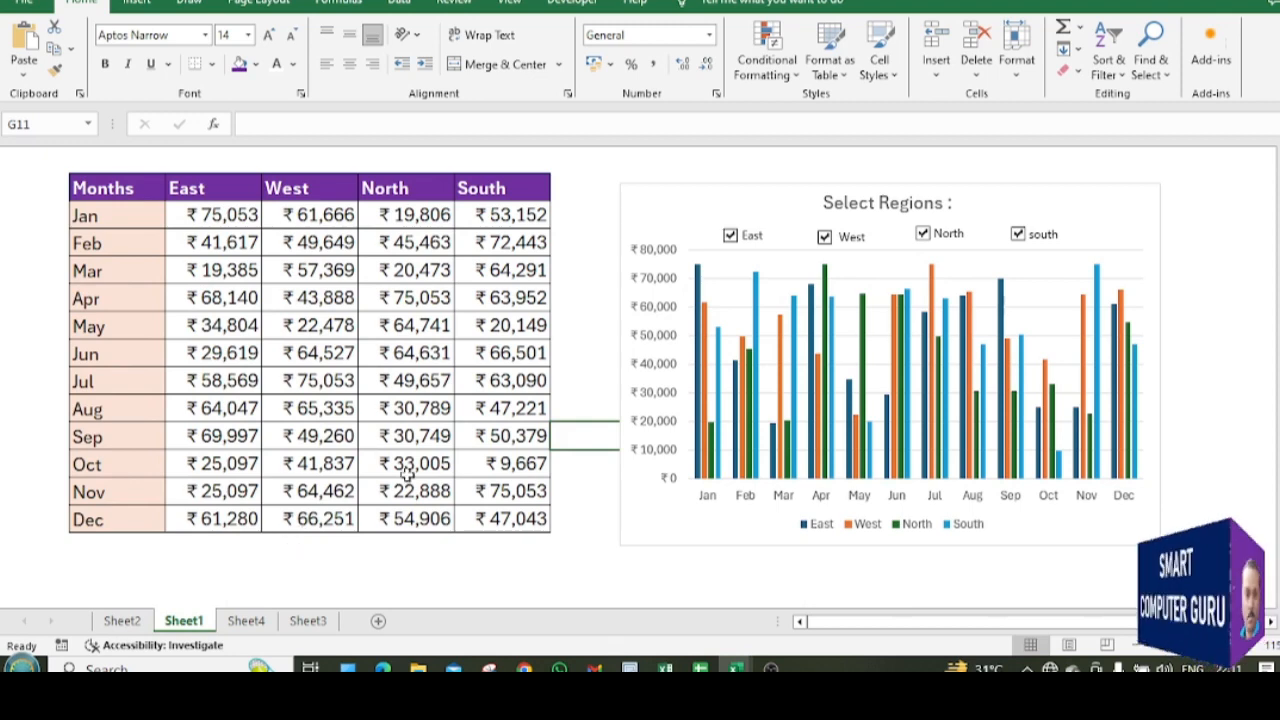
{"action": "left_click", "coordinate": [585, 303]}
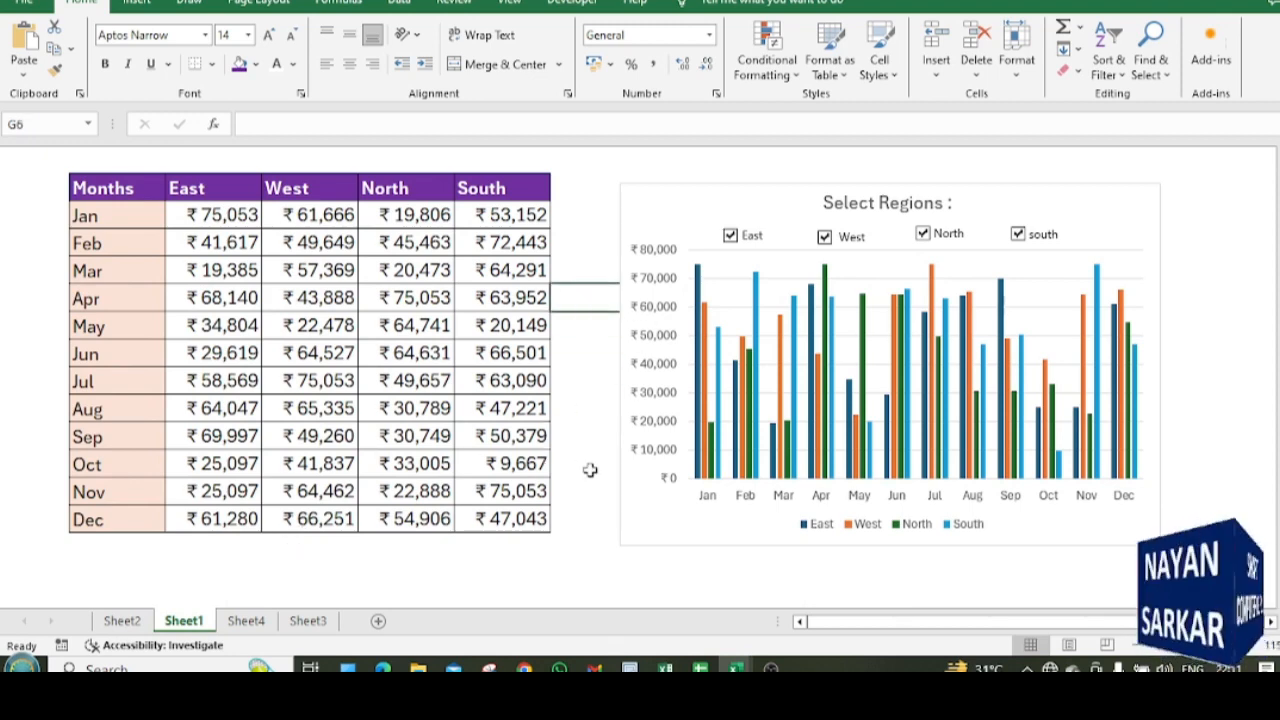
{"action": "left_click", "coordinate": [588, 463]}
{"action": "left_click", "coordinate": [594, 348]}
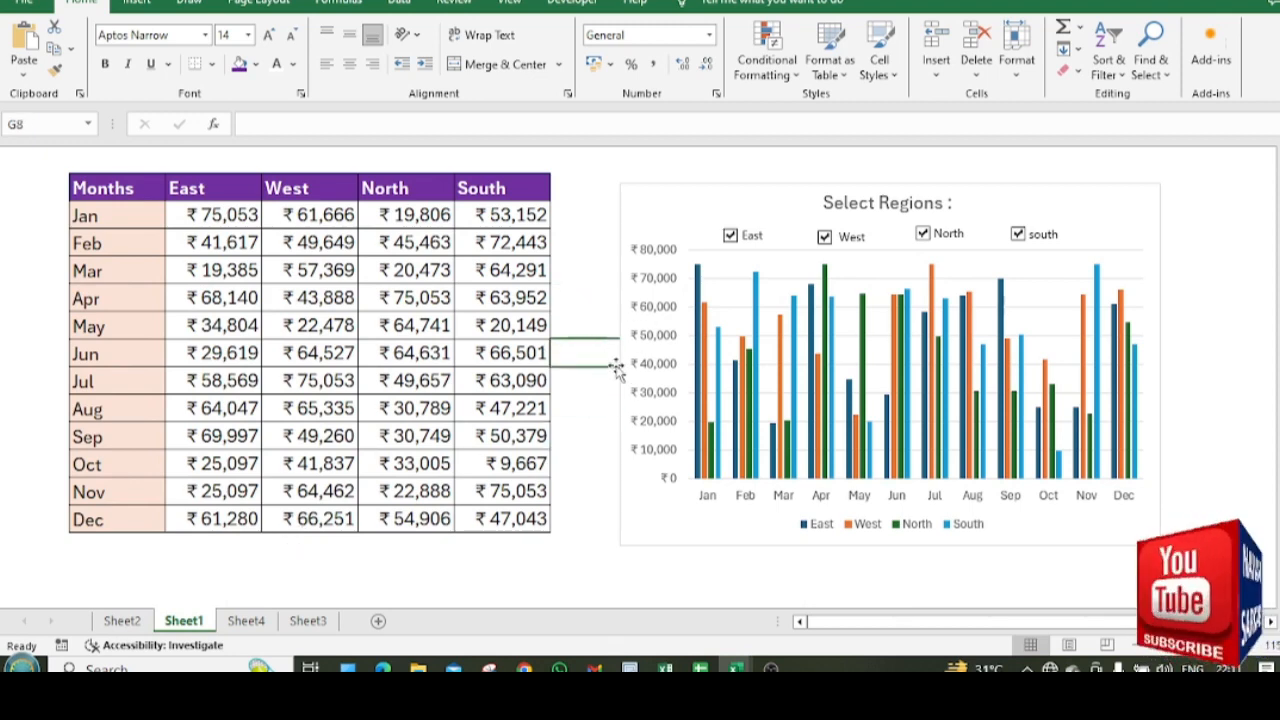
{"action": "left_click", "coordinate": [608, 407]}
{"action": "left_click", "coordinate": [575, 318]}
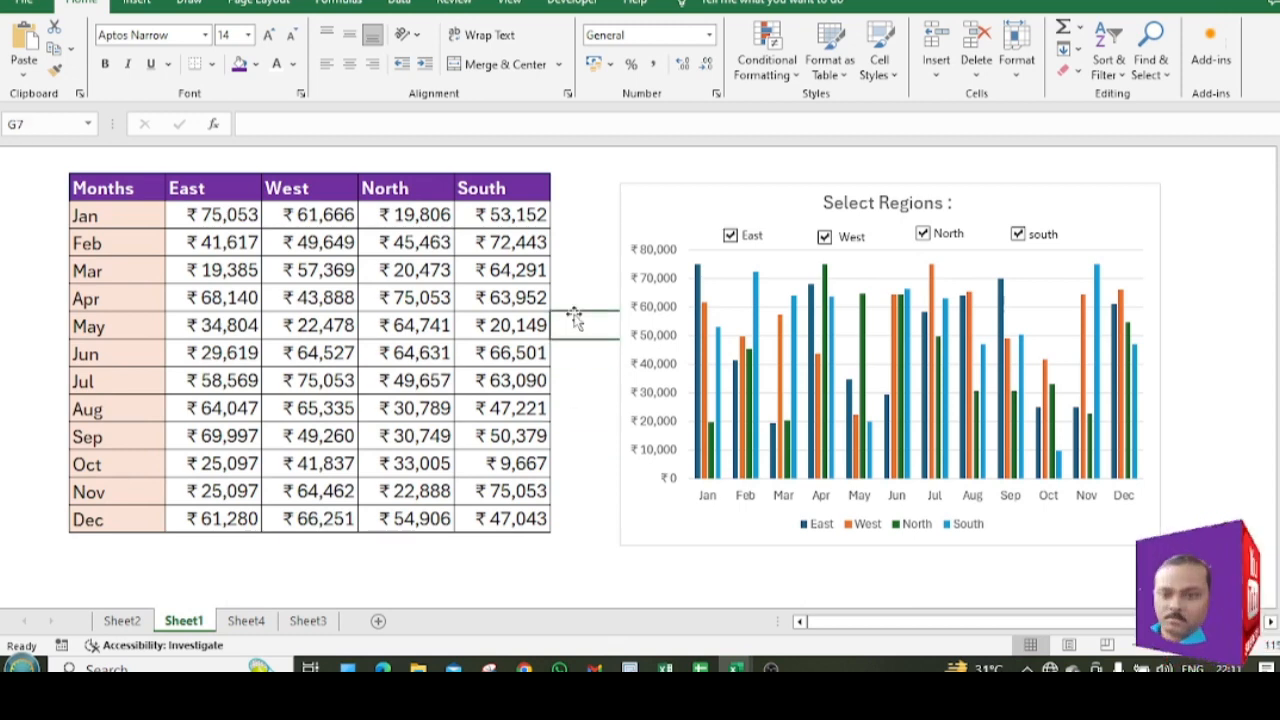
{"action": "left_click", "coordinate": [570, 460]}
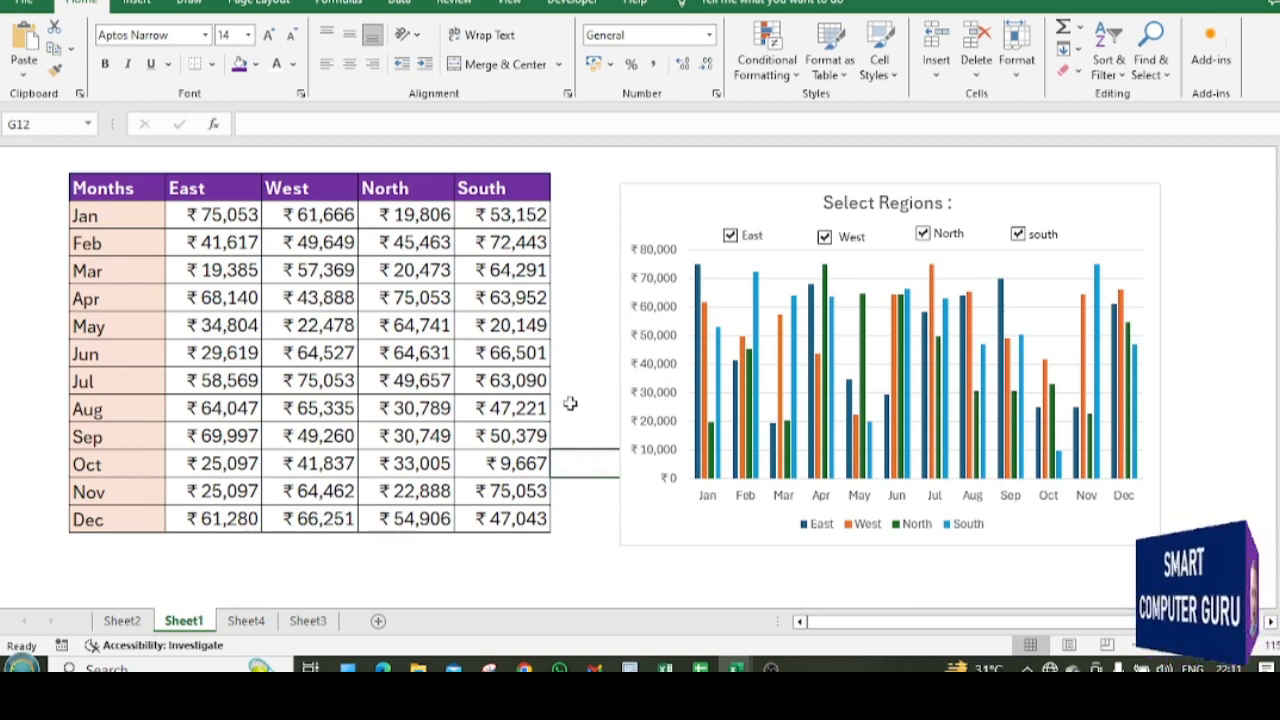
{"action": "left_click", "coordinate": [574, 323]}
{"action": "left_click", "coordinate": [588, 382]}
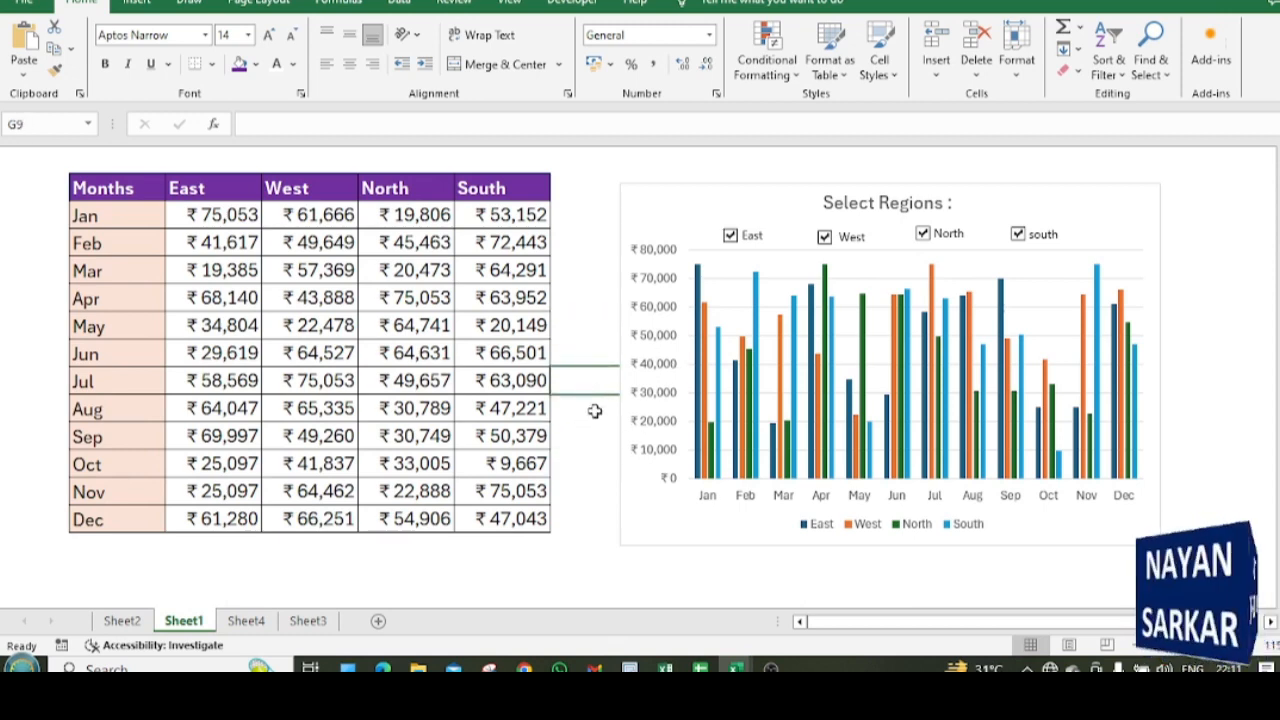
{"action": "left_click", "coordinate": [594, 460]}
{"action": "left_click", "coordinate": [596, 354]}
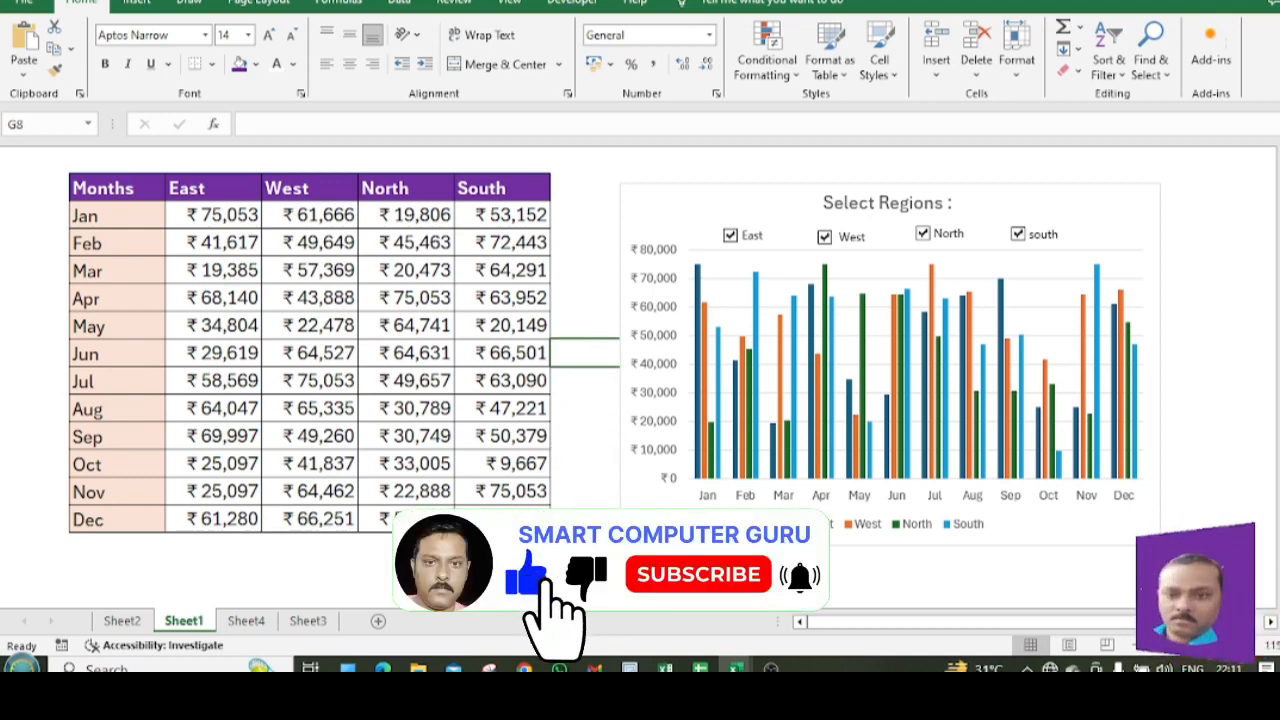
- Copy the monthly regional table B4:F16 in the practice workbook and paste the copy at H4
{"action": "left_click", "coordinate": [122, 621]}
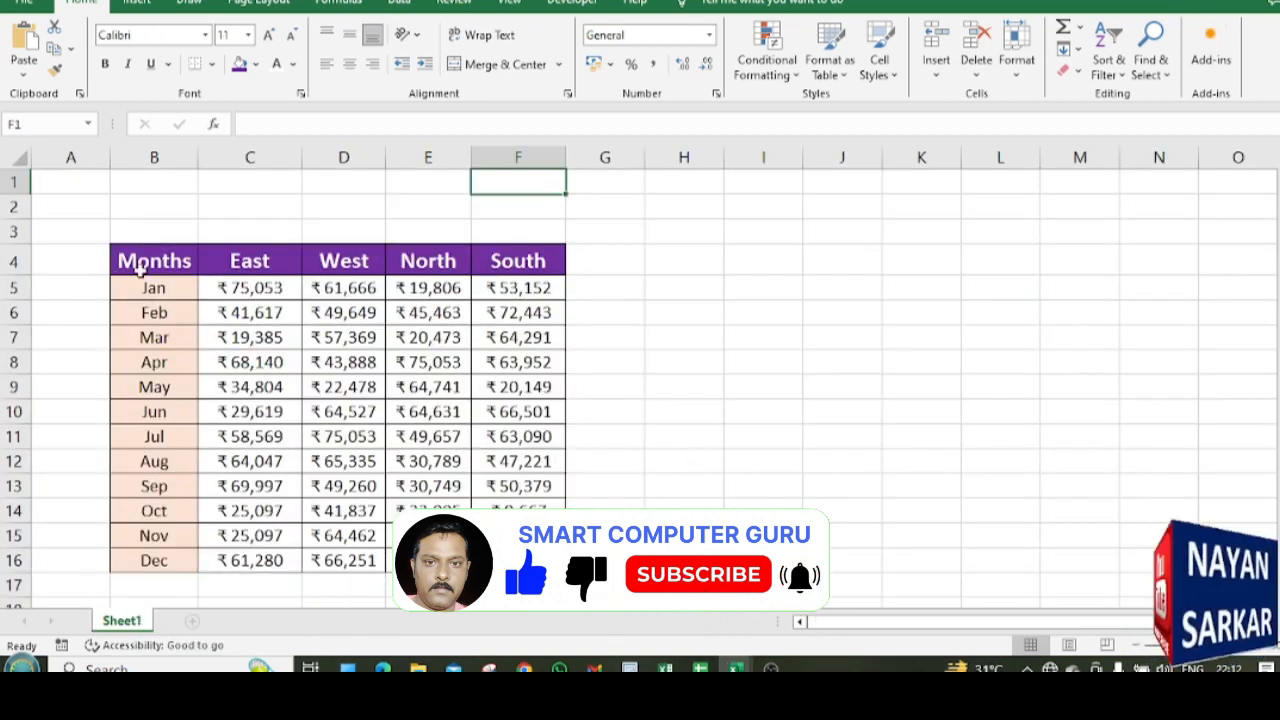
{"action": "left_click_drag", "start_coordinate": [148, 262], "coordinate": [541, 555]}
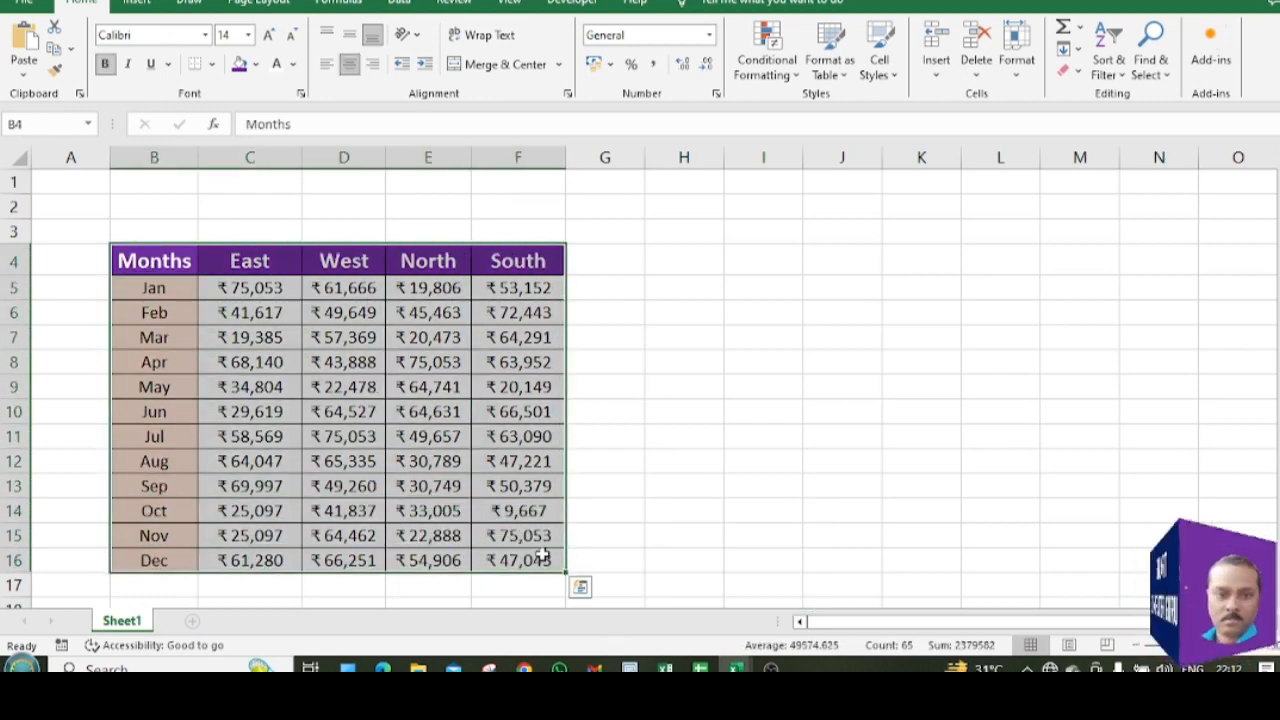
{"action": "key", "text": "ctrl+c"}
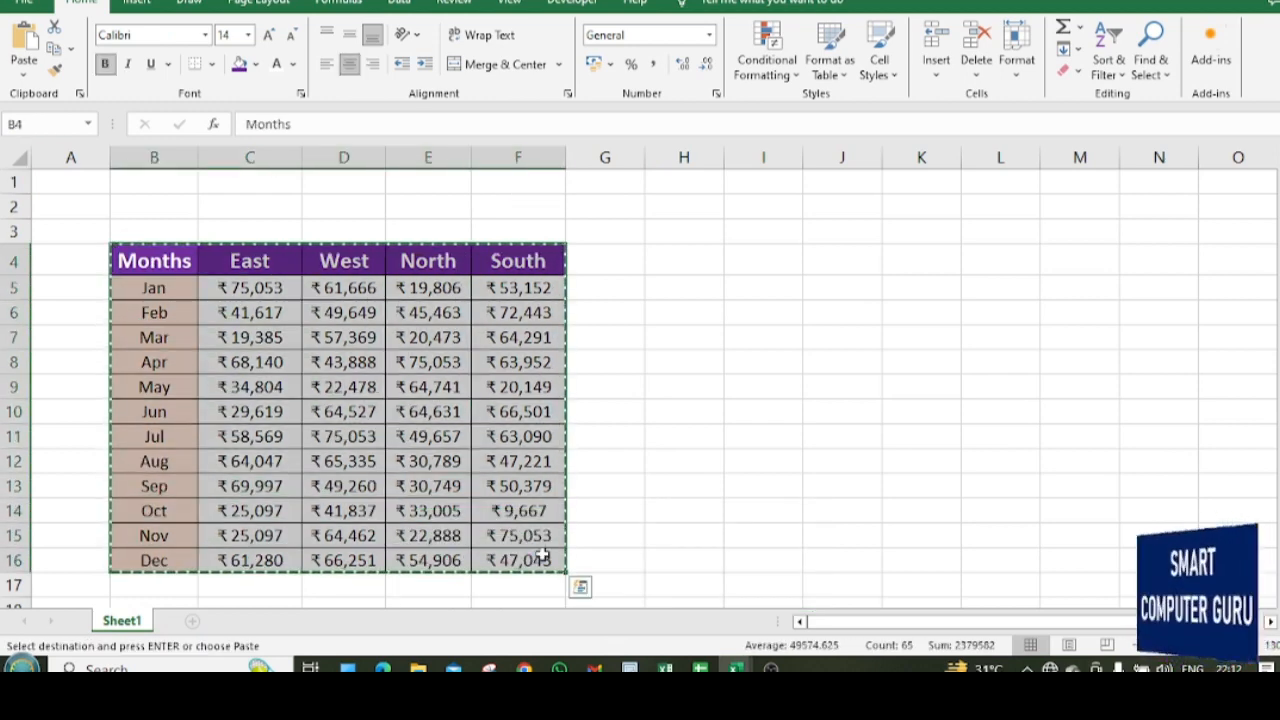
{"action": "left_click", "coordinate": [698, 262]}
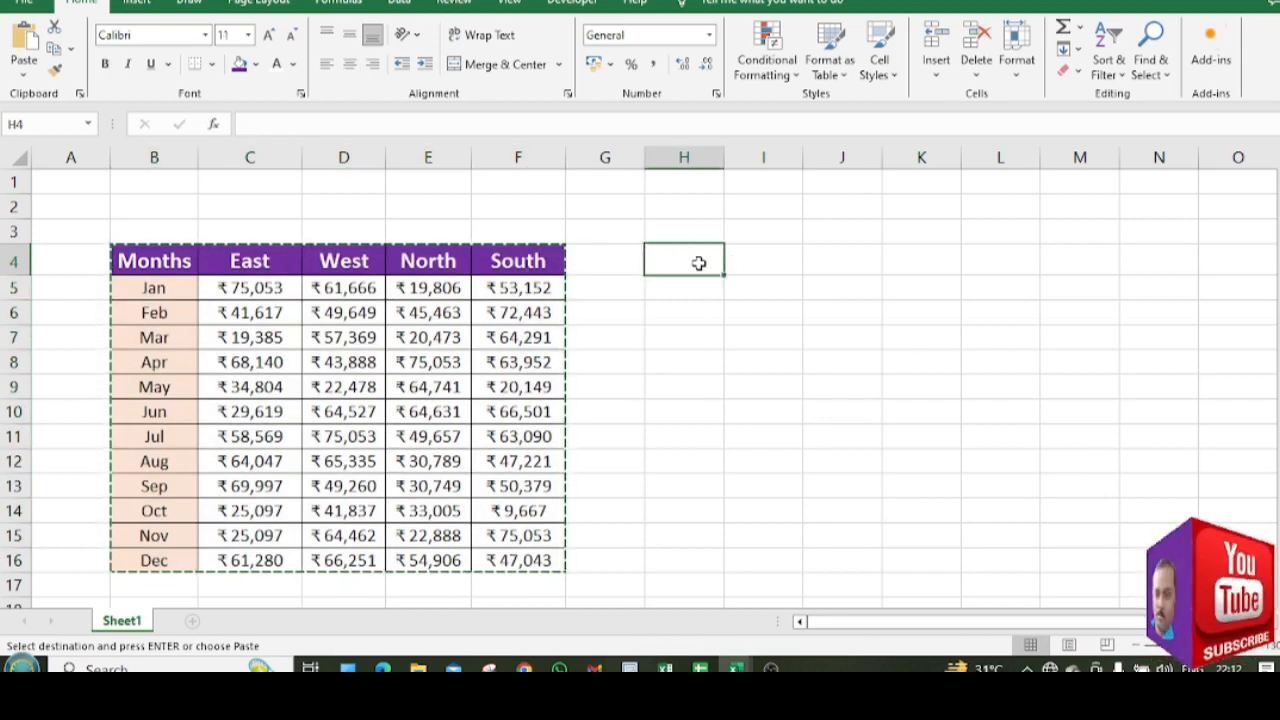
{"action": "key", "text": "ctrl+v"}
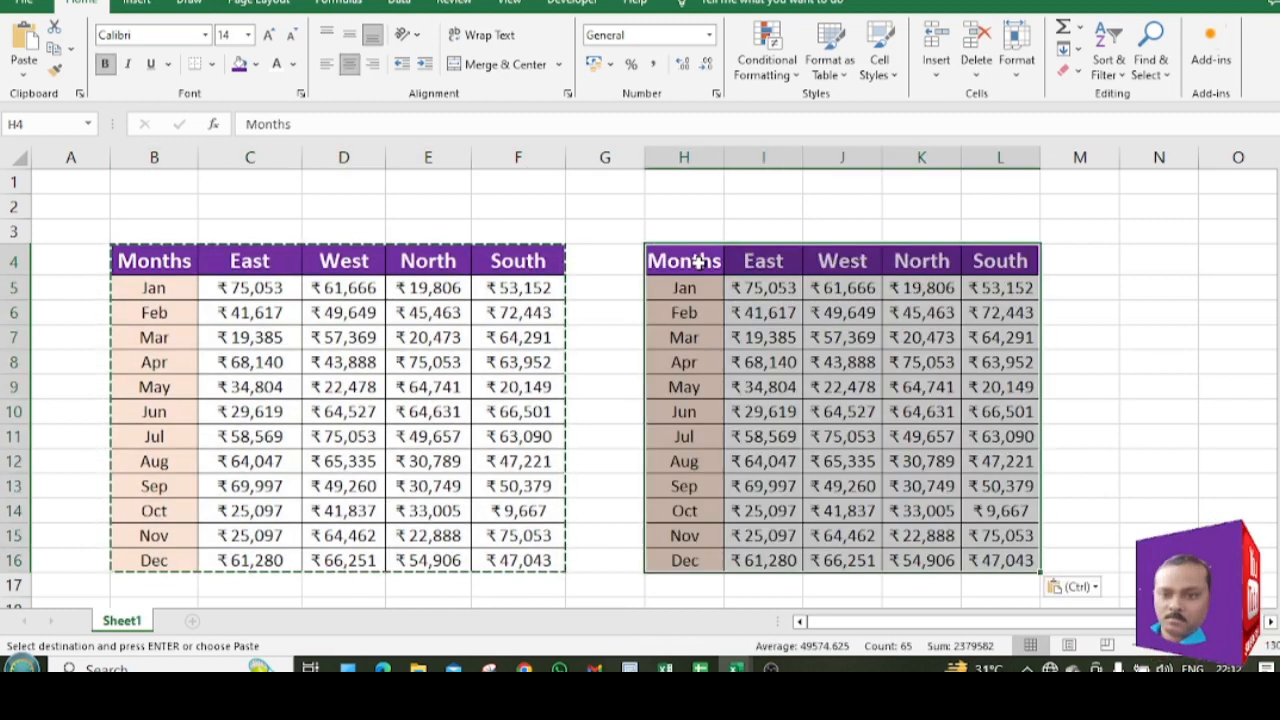
{"action": "left_click", "coordinate": [1084, 331]}
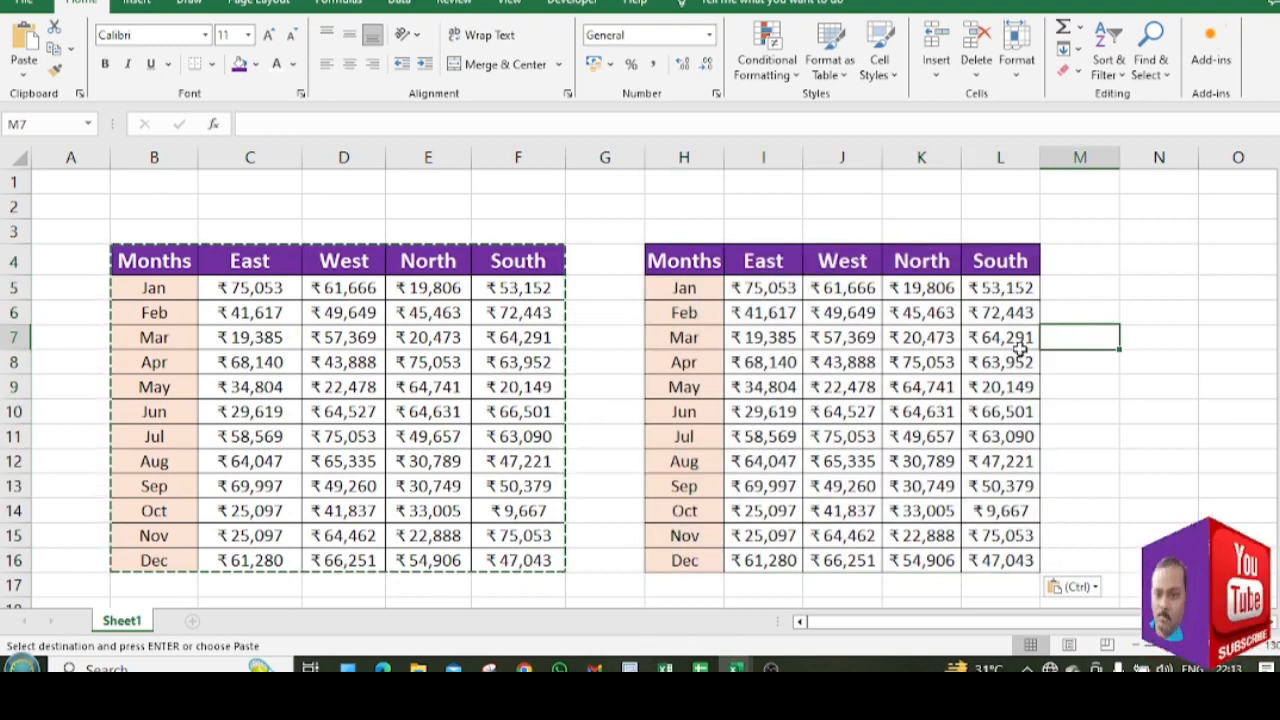
- Clear the region amounts in I5:L16 of the copied table, keeping its headers and month names
{"action": "left_click_drag", "start_coordinate": [771, 289], "coordinate": [1014, 566]}
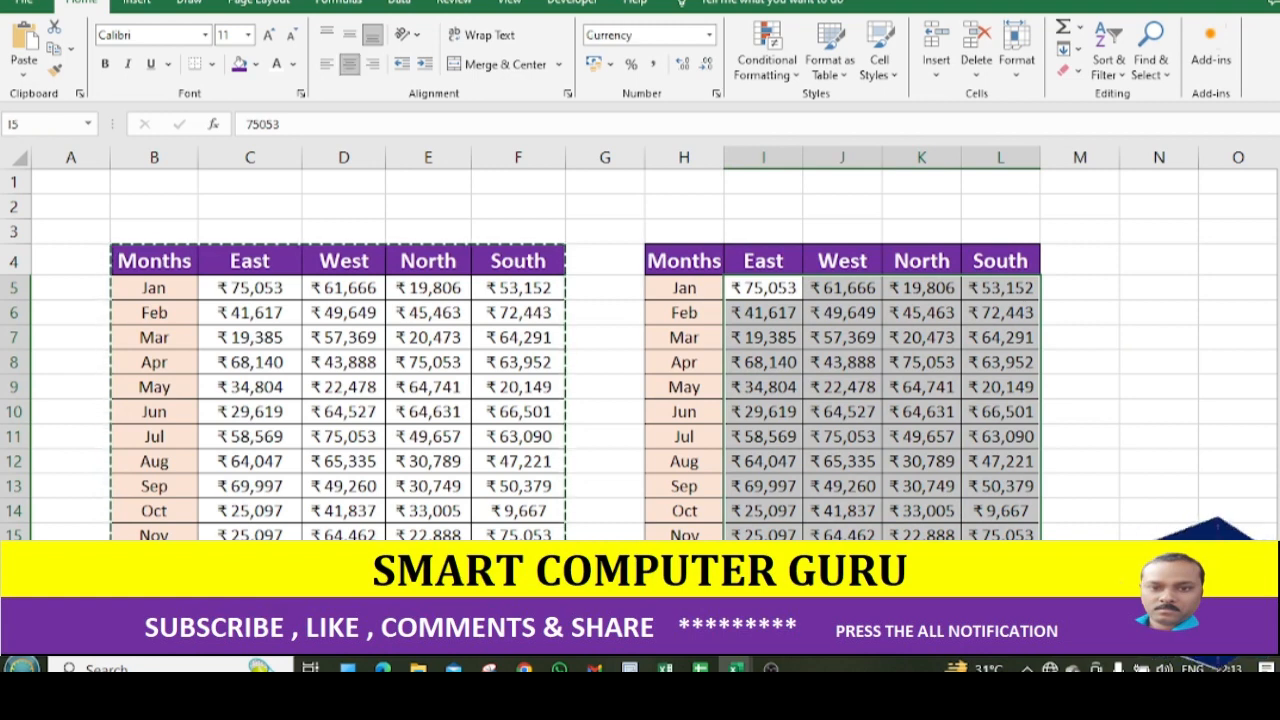
{"action": "key", "text": "Delete"}
{"action": "left_click", "coordinate": [1158, 431]}
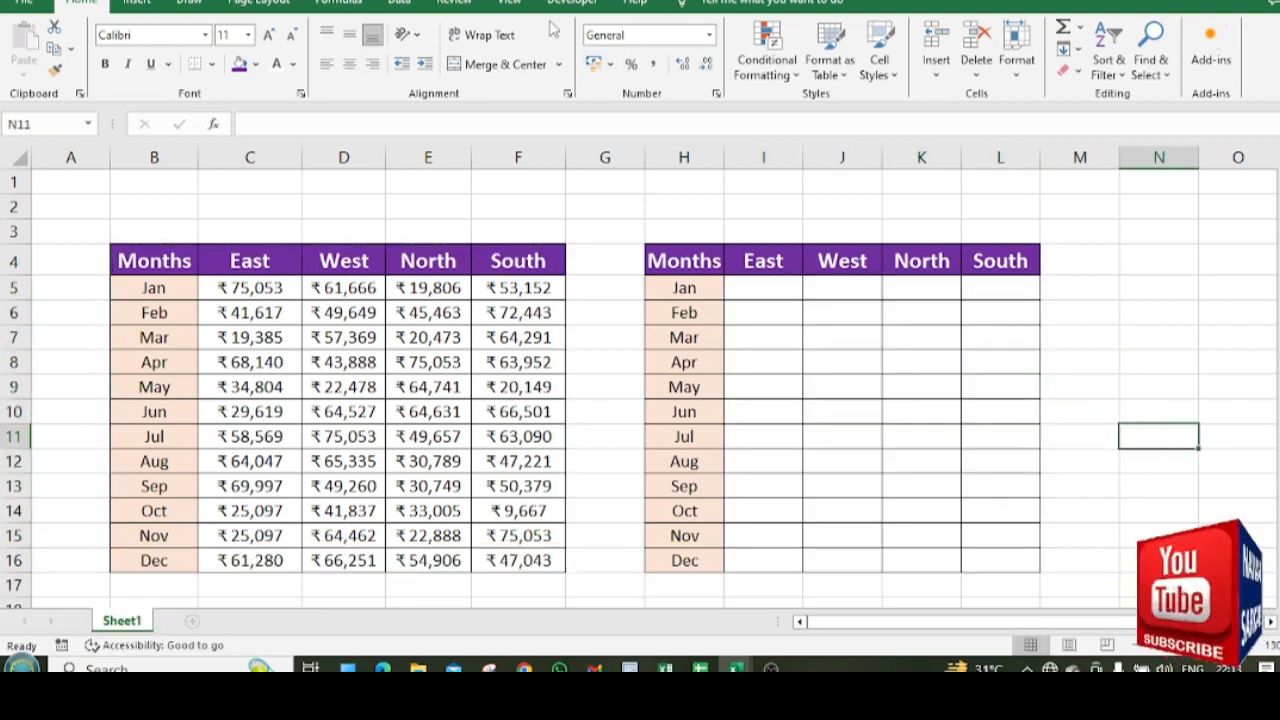
- Insert a form-control check box in row 2 above the copied table's East column and label it East
{"action": "left_click", "coordinate": [573, 3]}
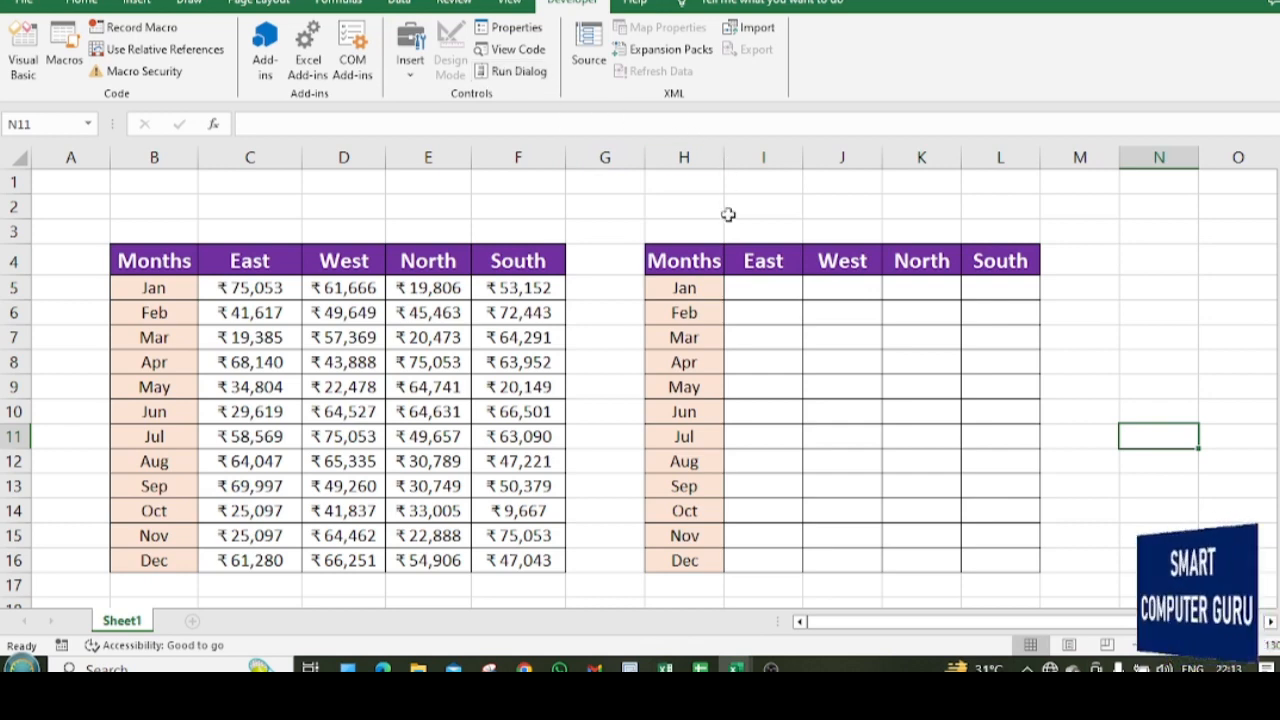
{"action": "left_click", "coordinate": [424, 78]}
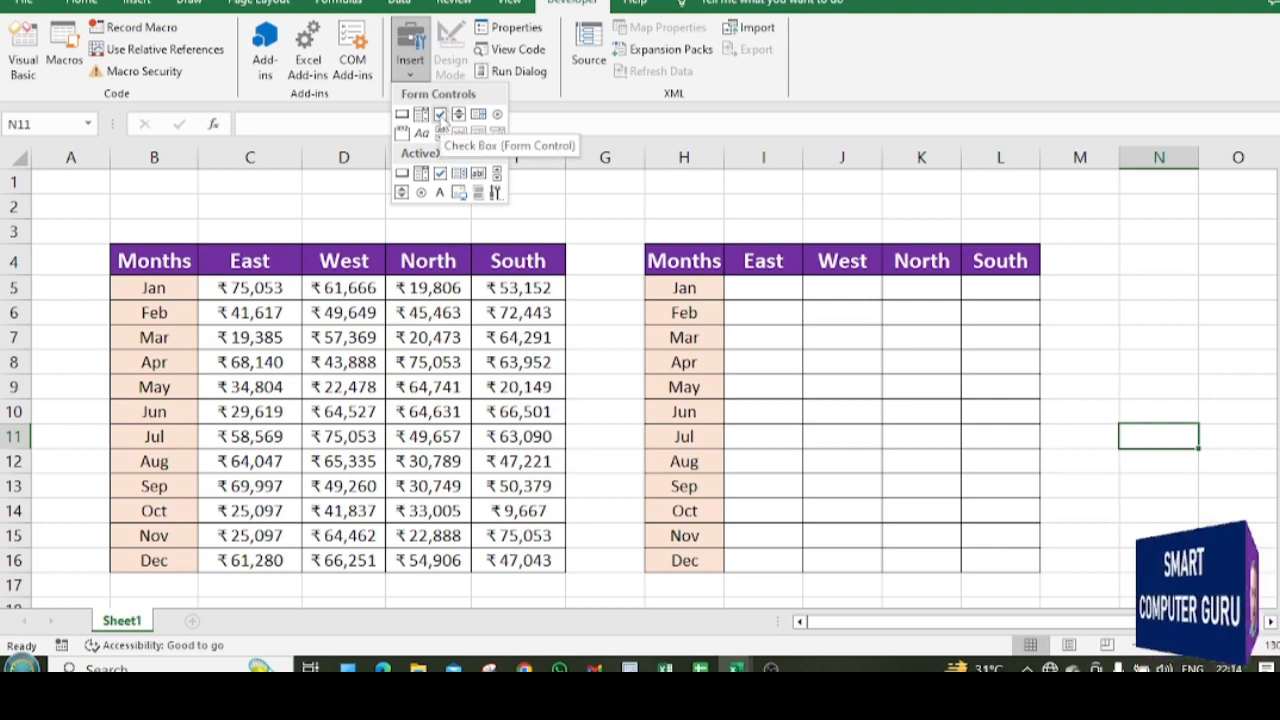
{"action": "left_click", "coordinate": [440, 116]}
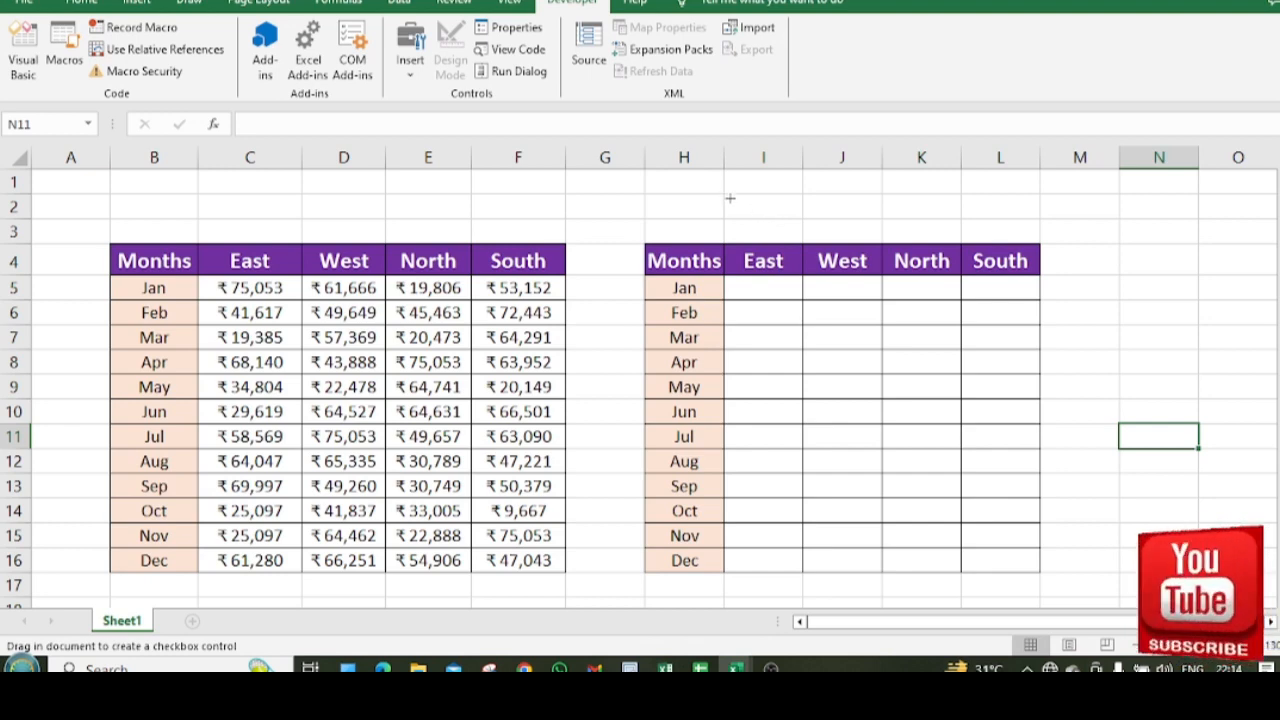
{"action": "left_click_drag", "start_coordinate": [728, 196], "coordinate": [796, 208]}
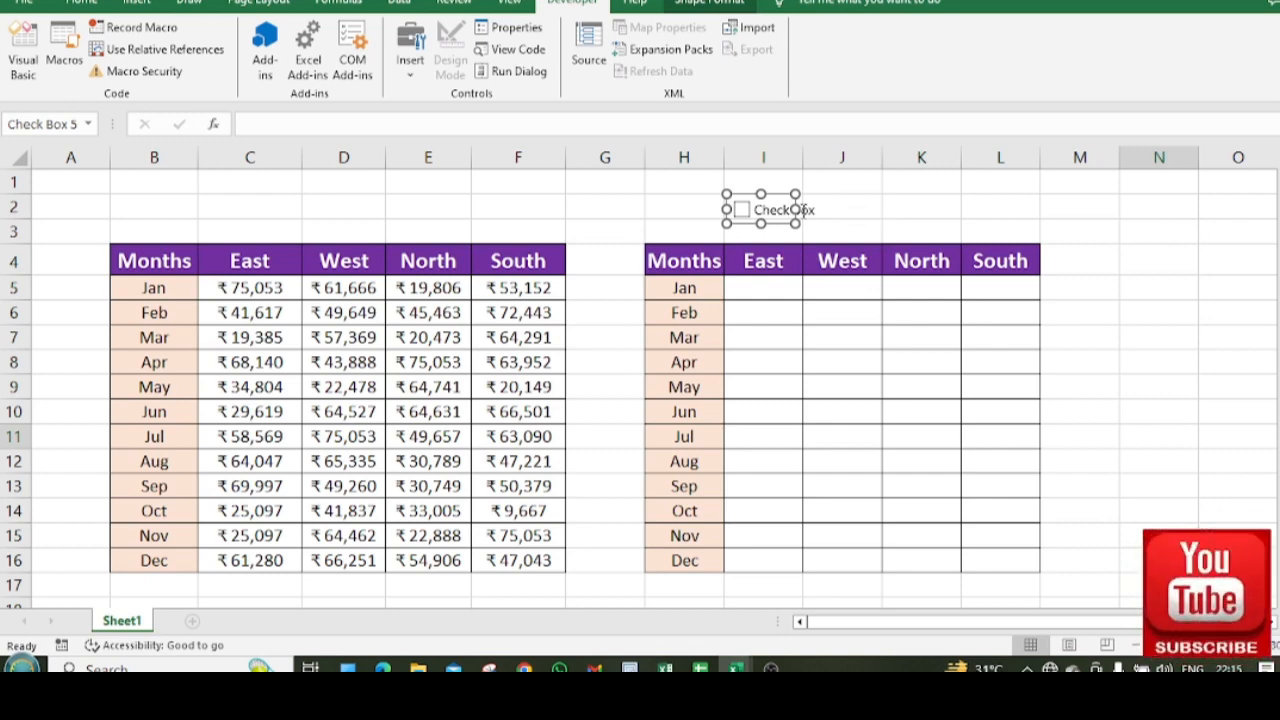
{"action": "left_click", "coordinate": [786, 209]}
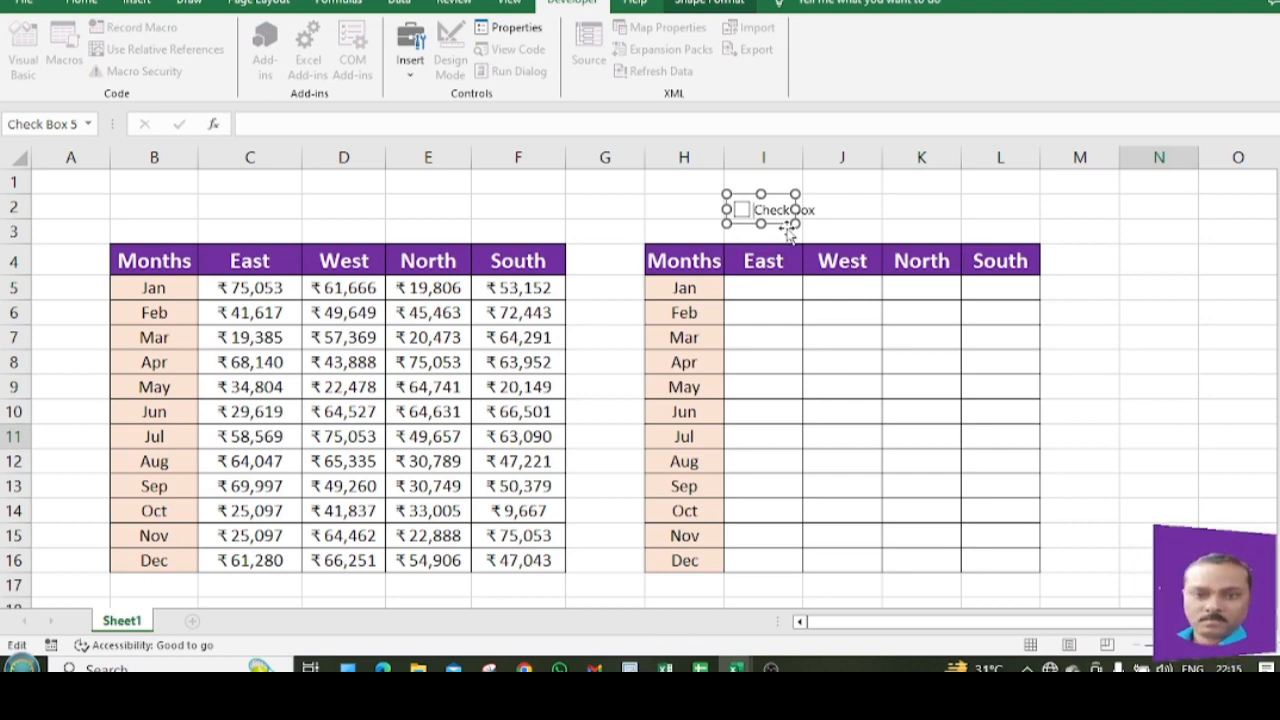
{"action": "type", "text": "E"}
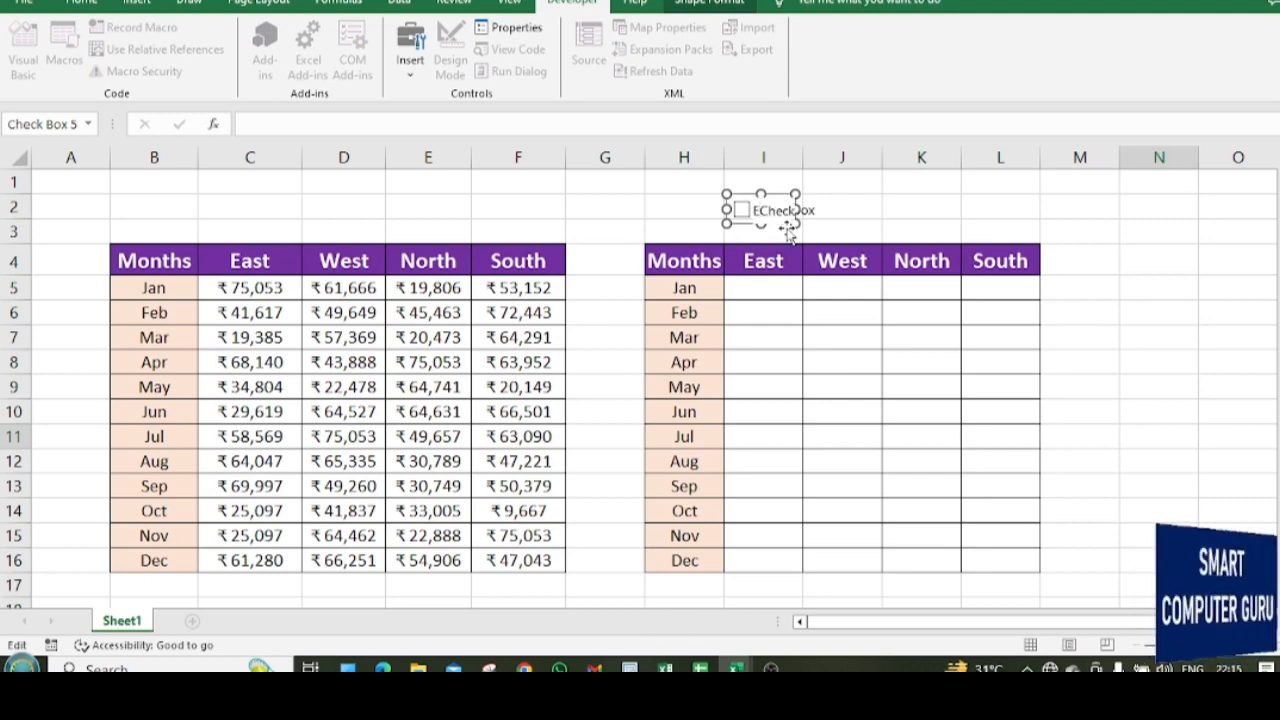
{"action": "type", "text": "ast"}
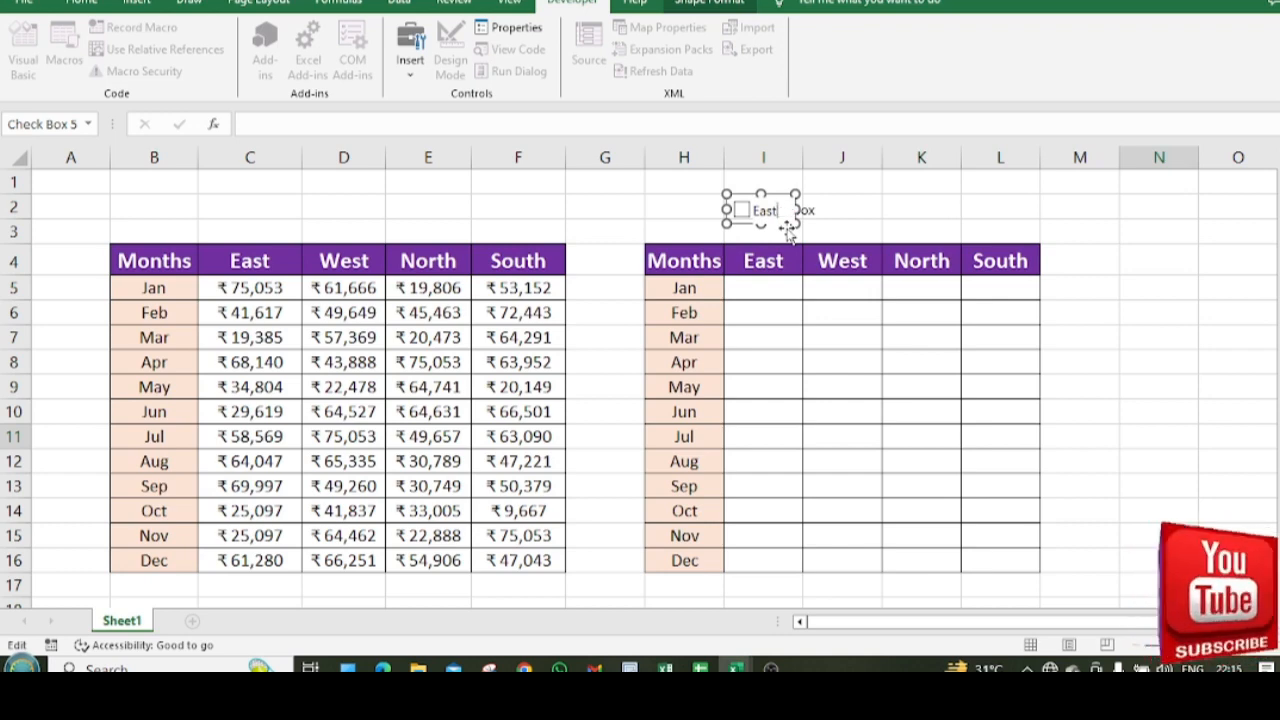
{"action": "left_click", "coordinate": [829, 209]}
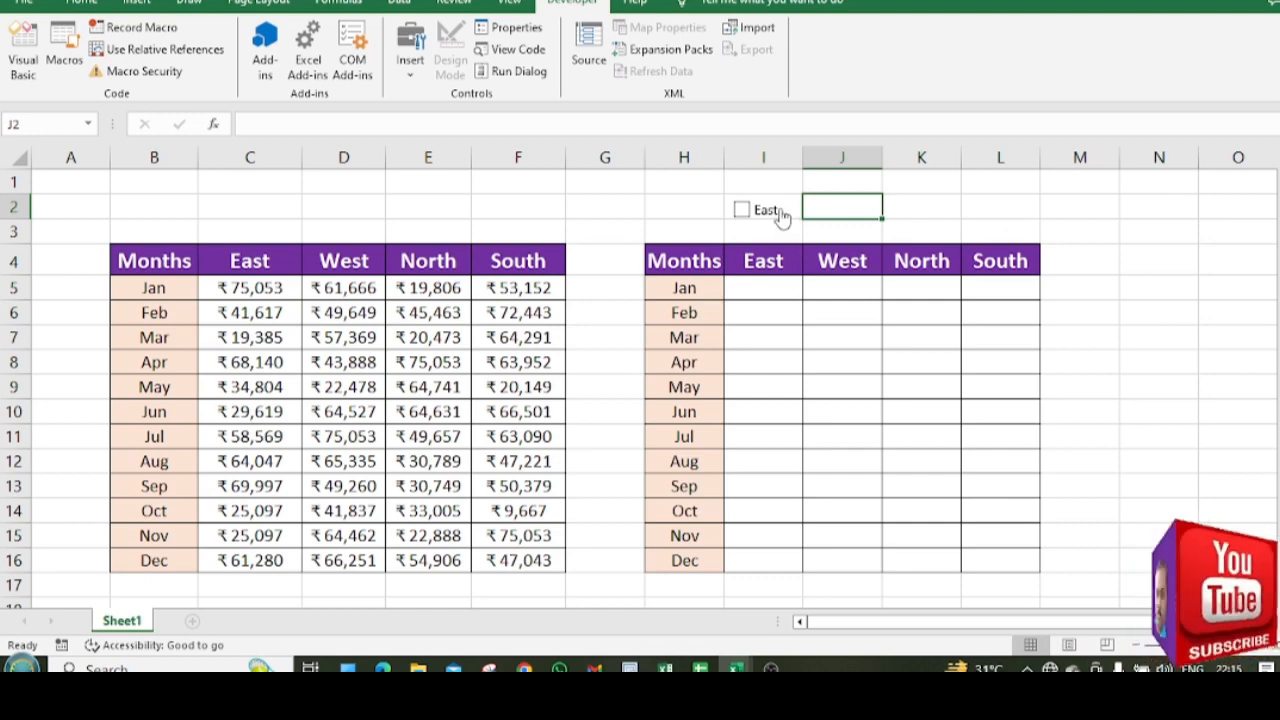
- Duplicate the East check box into row 2 above the West, North and South columns of the copied table
{"action": "left_click", "coordinate": [781, 214], "text": "ctrl"}
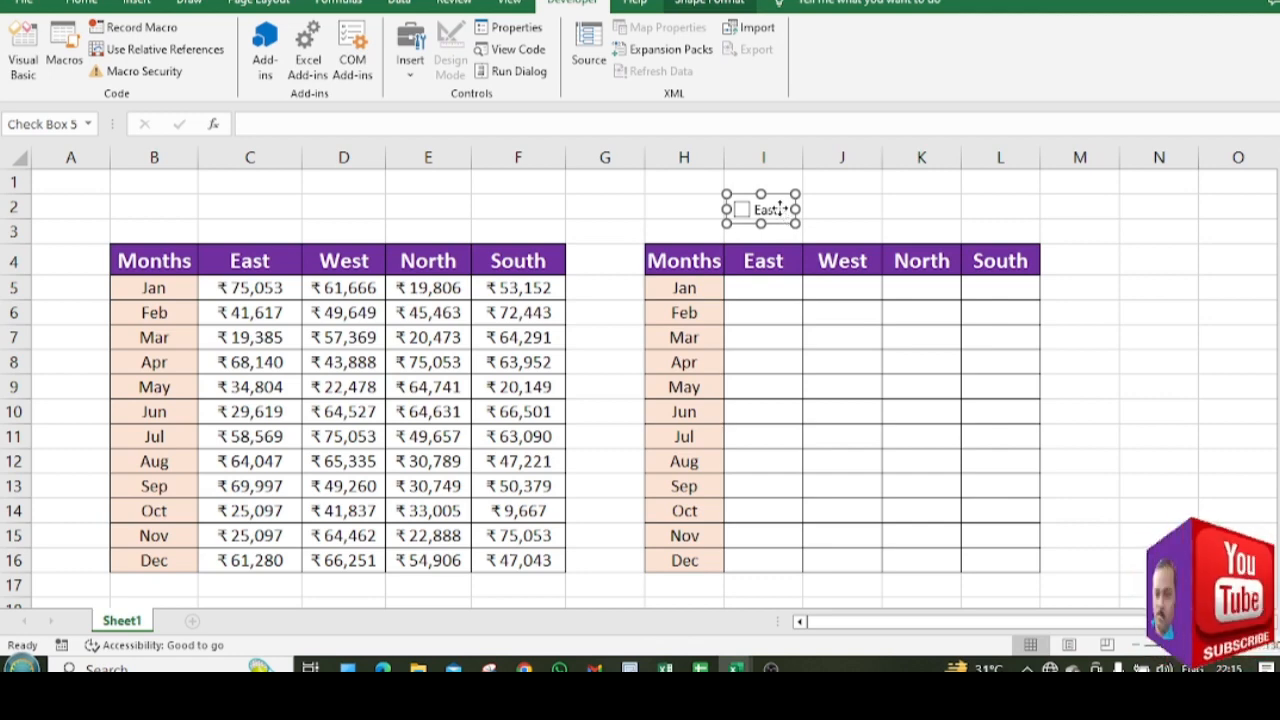
{"action": "left_click_drag", "start_coordinate": [780, 209], "coordinate": [920, 217]}
{"action": "left_click_drag", "start_coordinate": [946, 215], "coordinate": [1019, 214]}
{"action": "left_click", "coordinate": [1066, 304]}
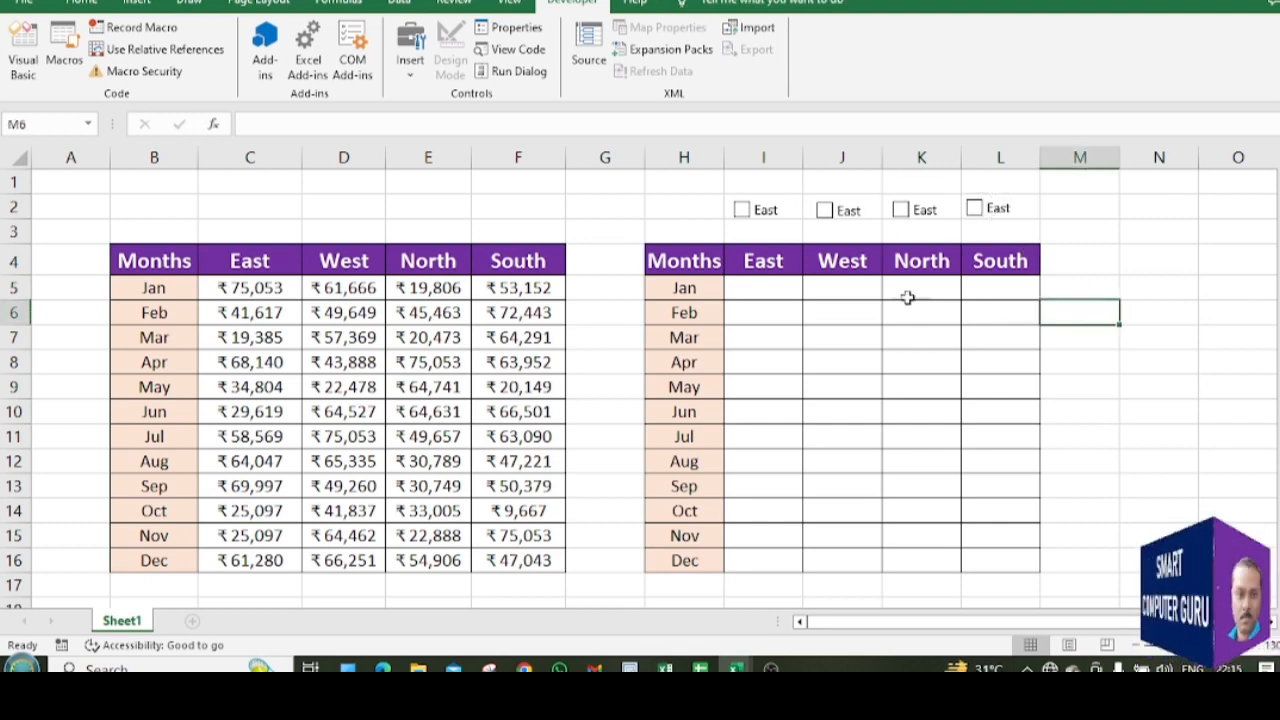
- Relabel the check box above the West column as West
{"action": "right_click", "coordinate": [846, 218]}
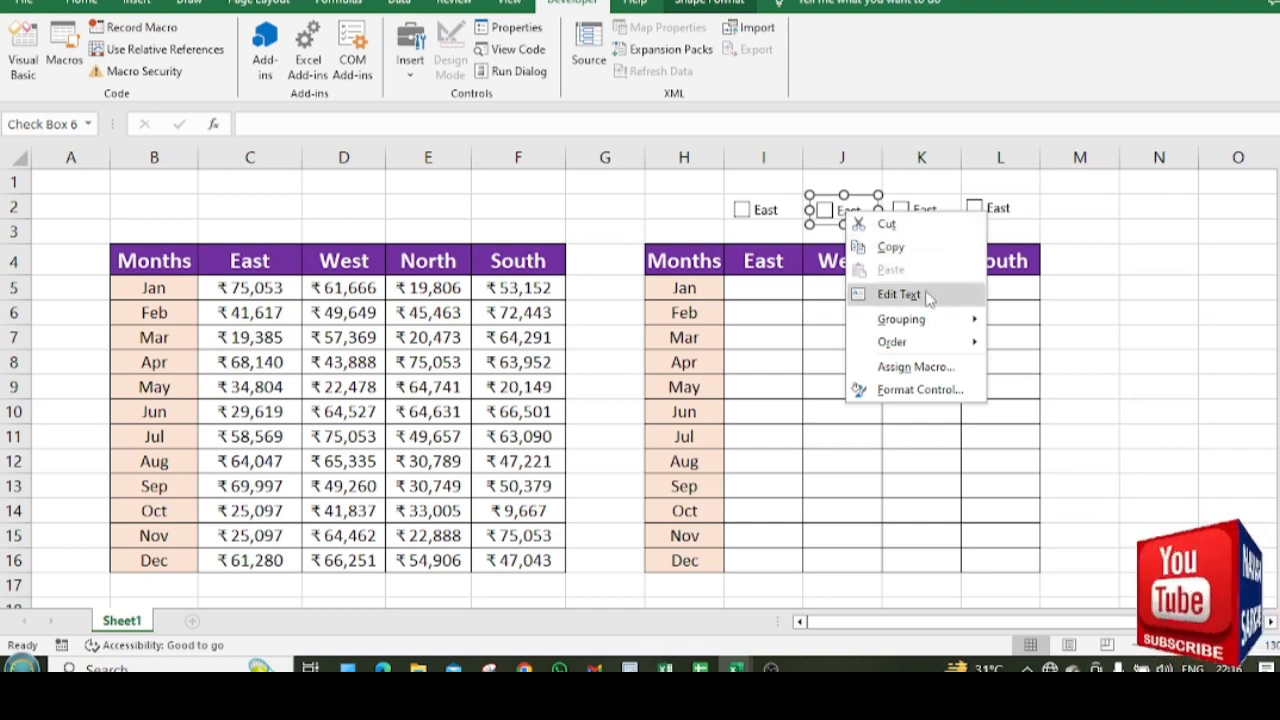
{"action": "left_click", "coordinate": [927, 295]}
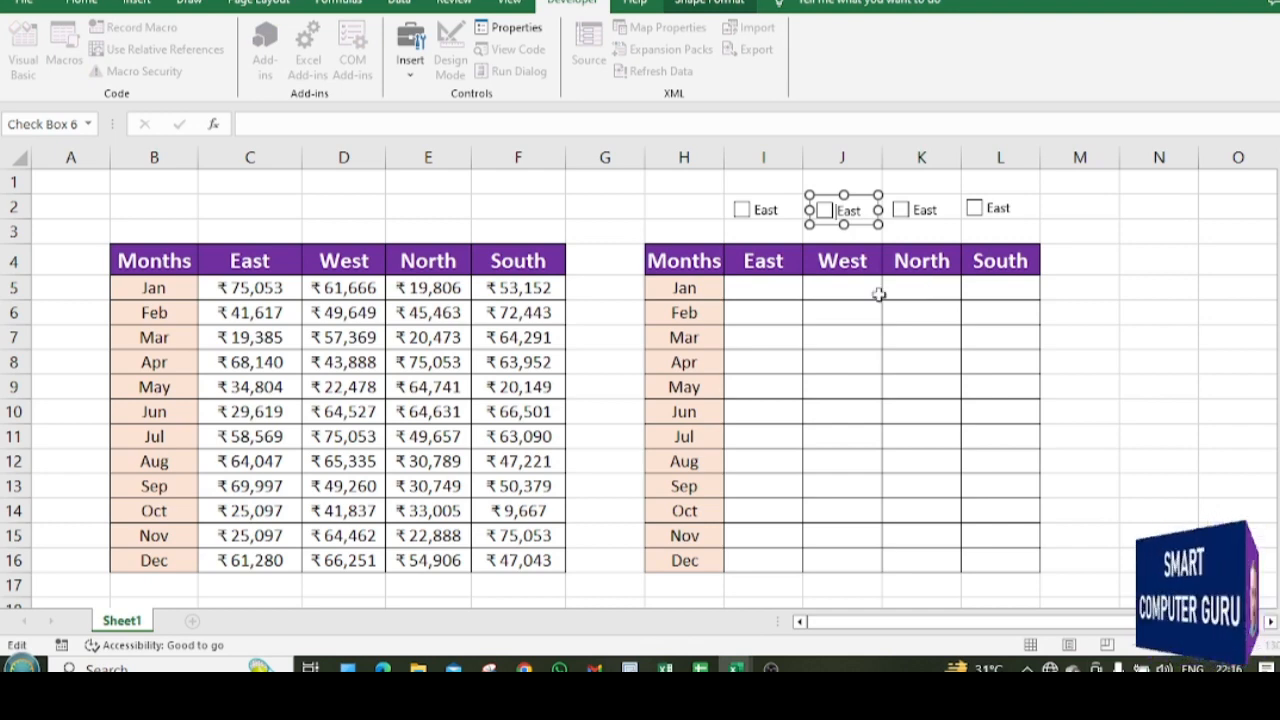
{"action": "key", "text": "Delete"}
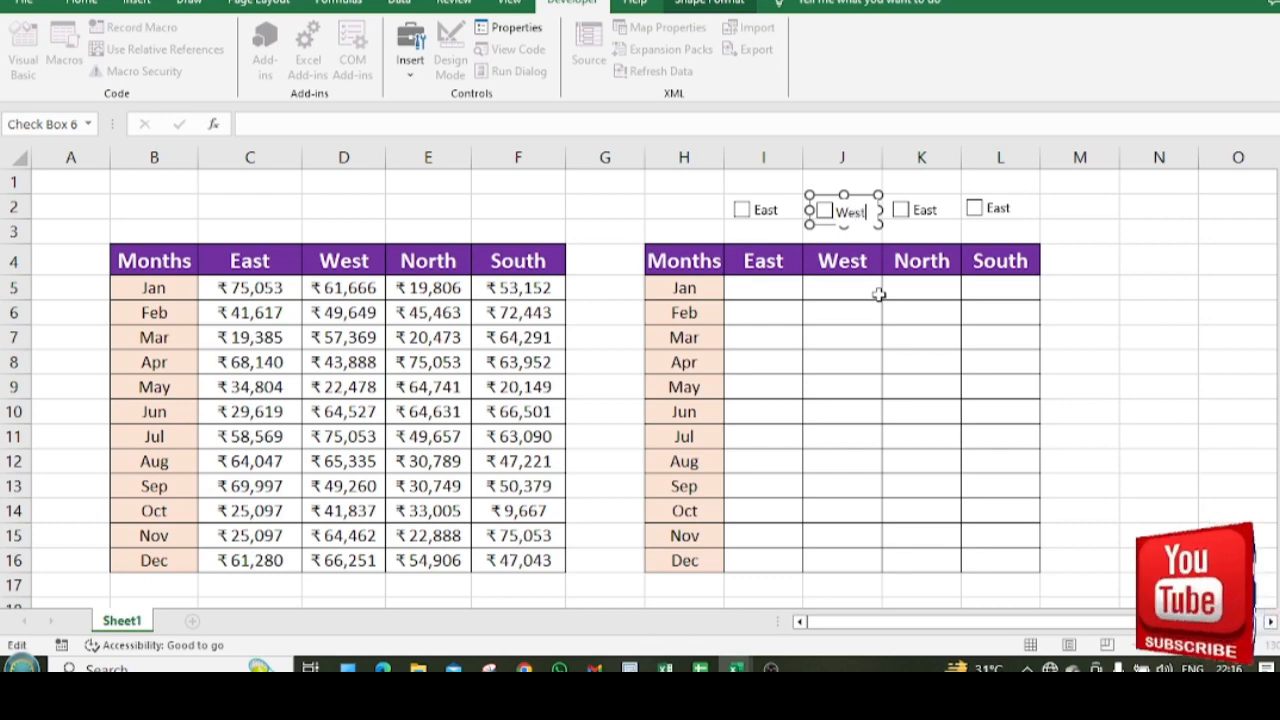
{"action": "left_click", "coordinate": [946, 213]}
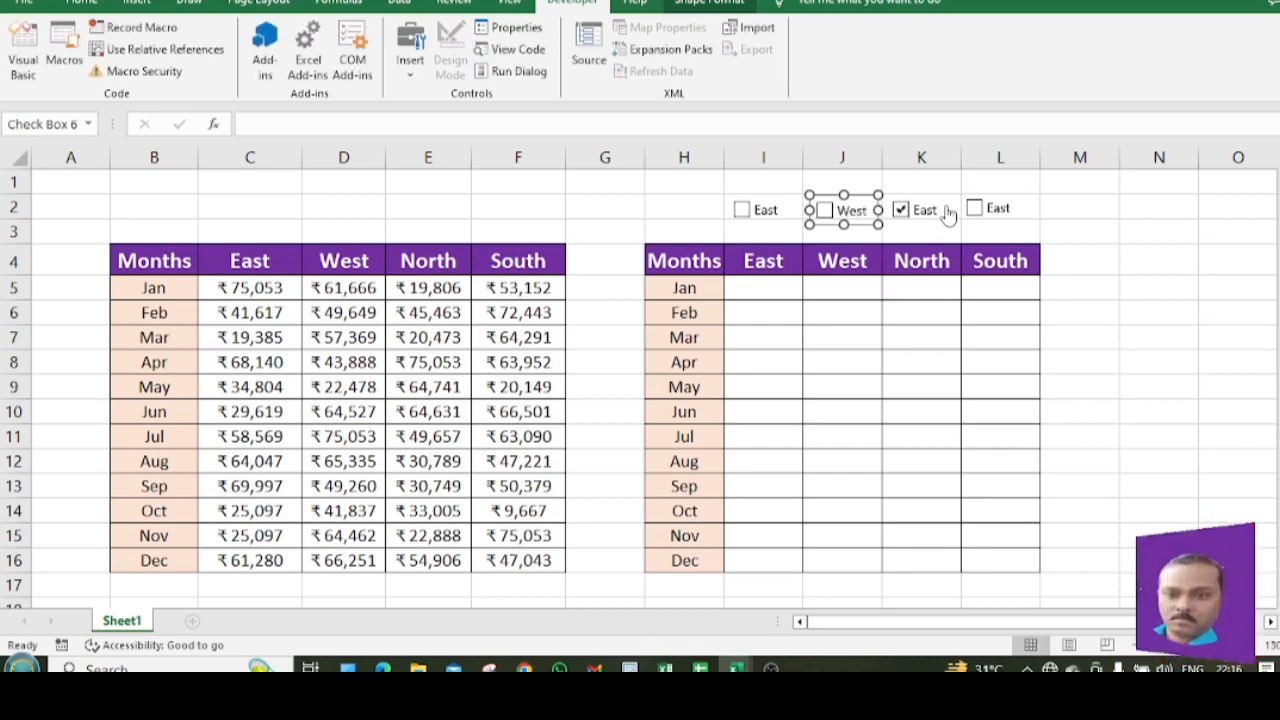
- Relabel the check box above the North column as North
{"action": "right_click", "coordinate": [946, 213]}
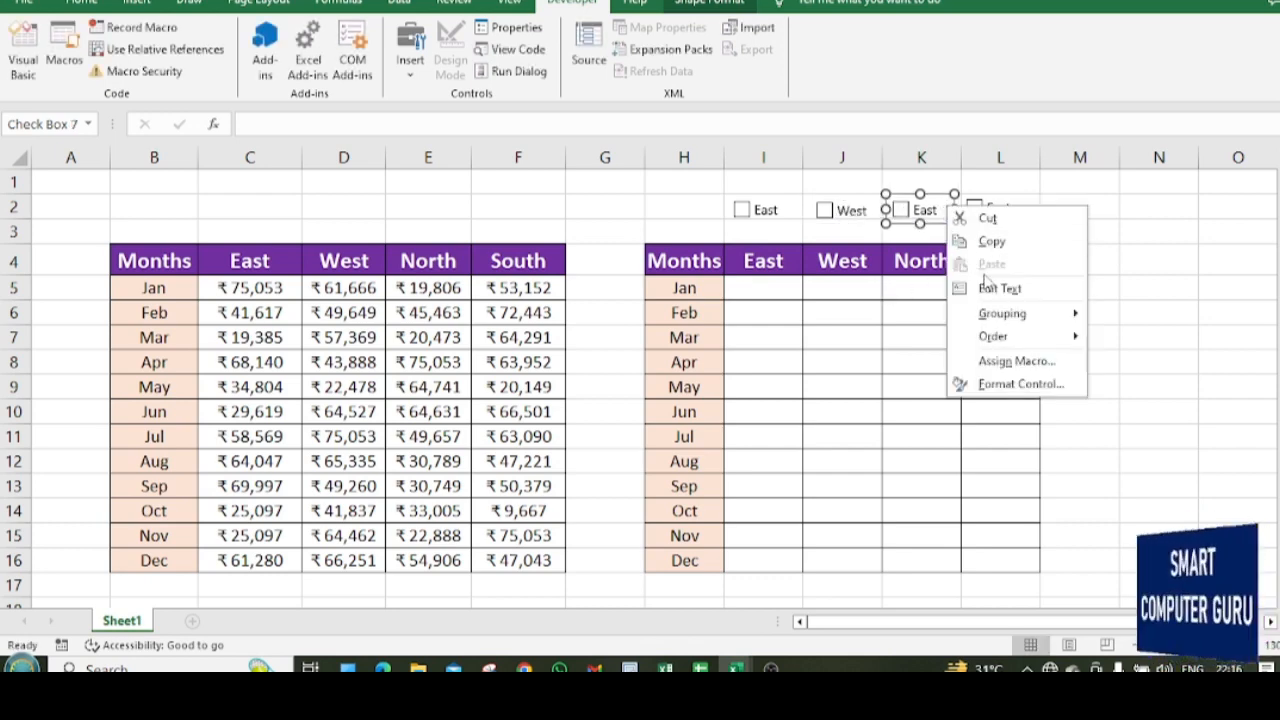
{"action": "left_click", "coordinate": [999, 288]}
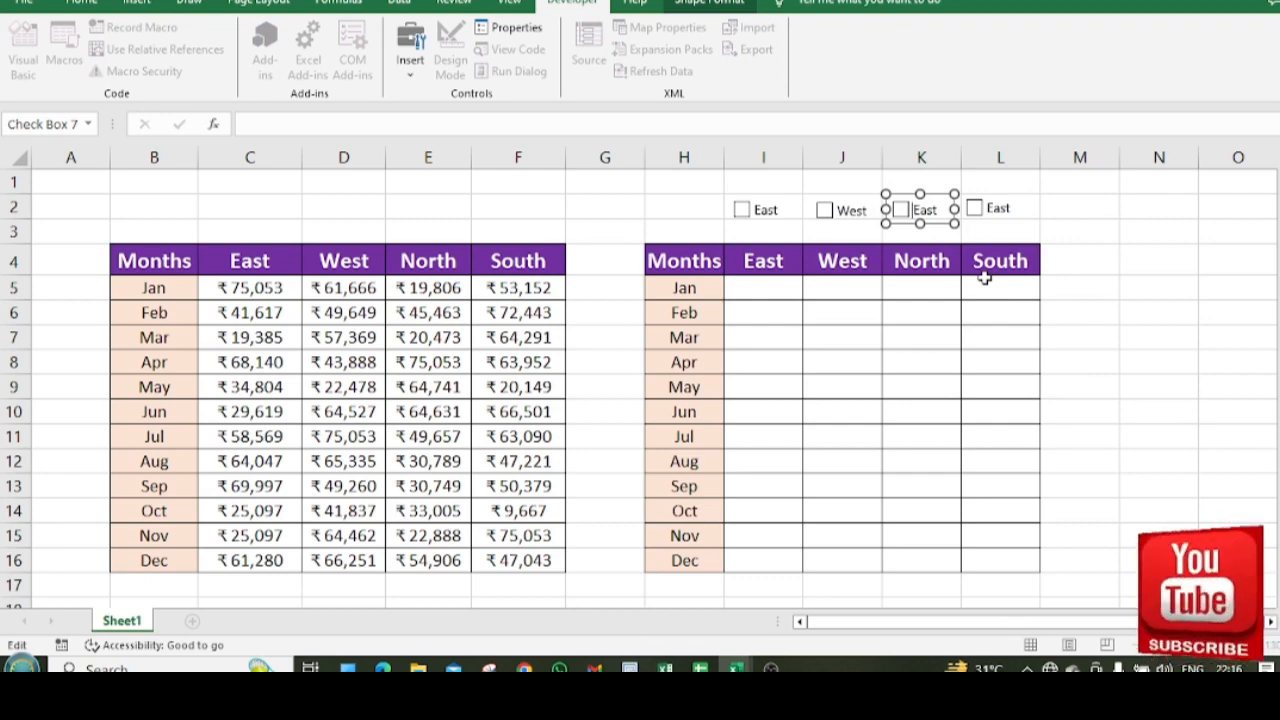
{"action": "type", "text": "Nort"}
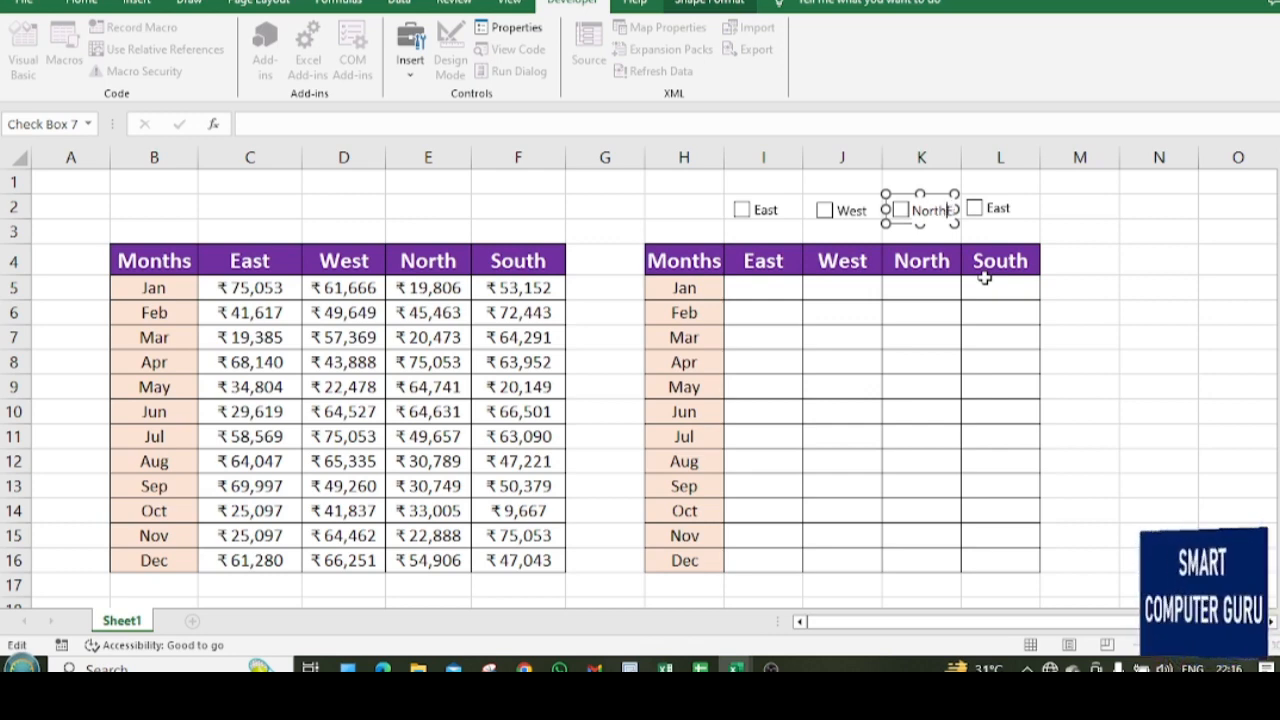
{"action": "type", "text": "h"}
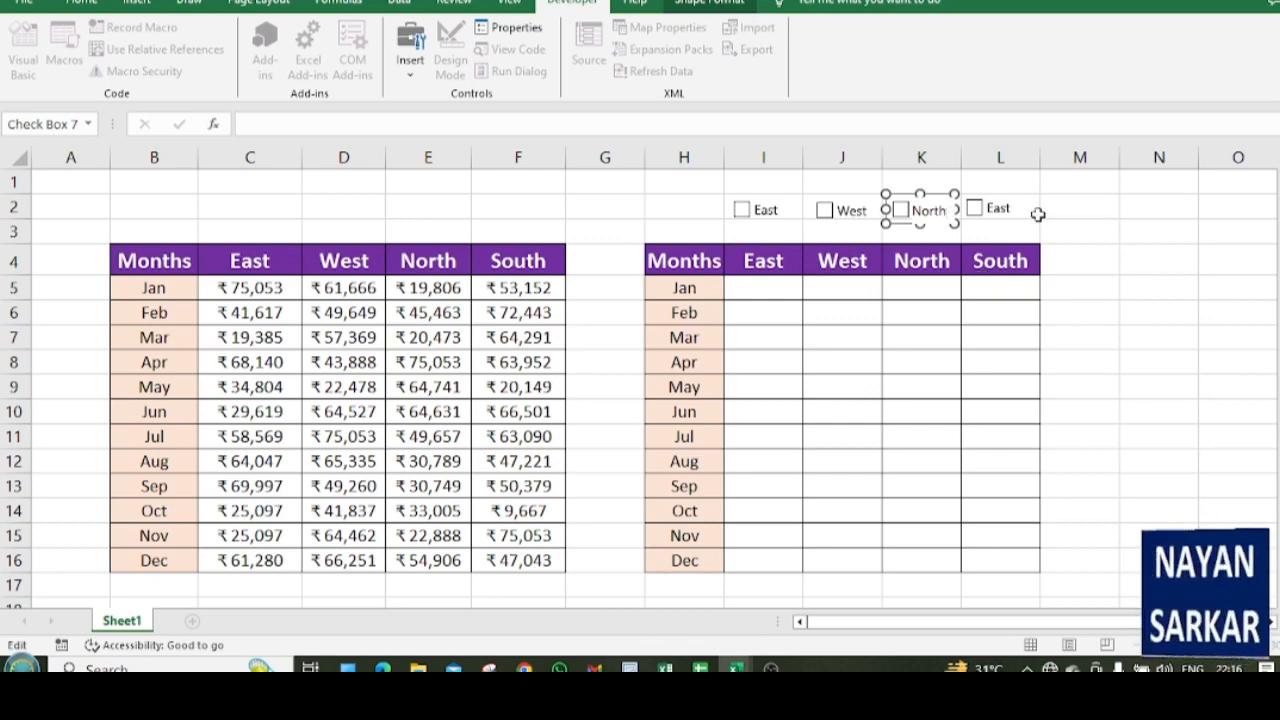
{"action": "left_click", "coordinate": [1037, 211]}
- Relabel the check box above the South column as South
{"action": "right_click", "coordinate": [1022, 215]}
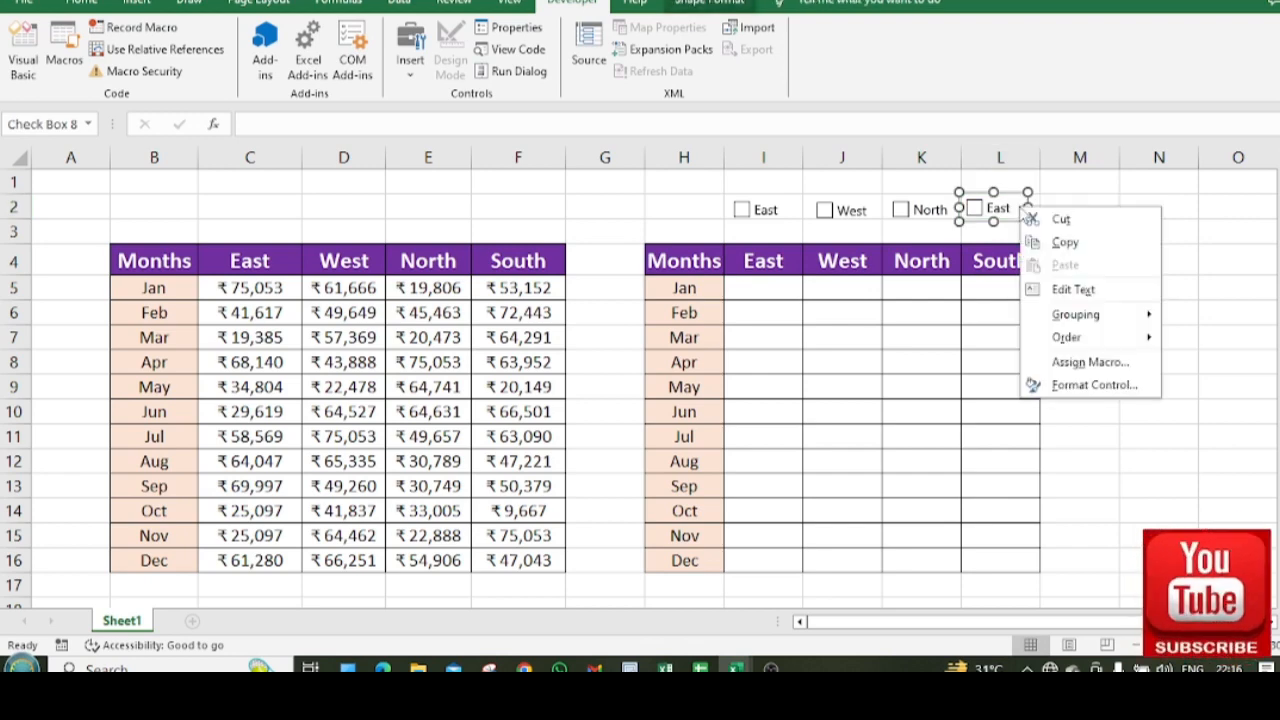
{"action": "left_click", "coordinate": [1063, 294]}
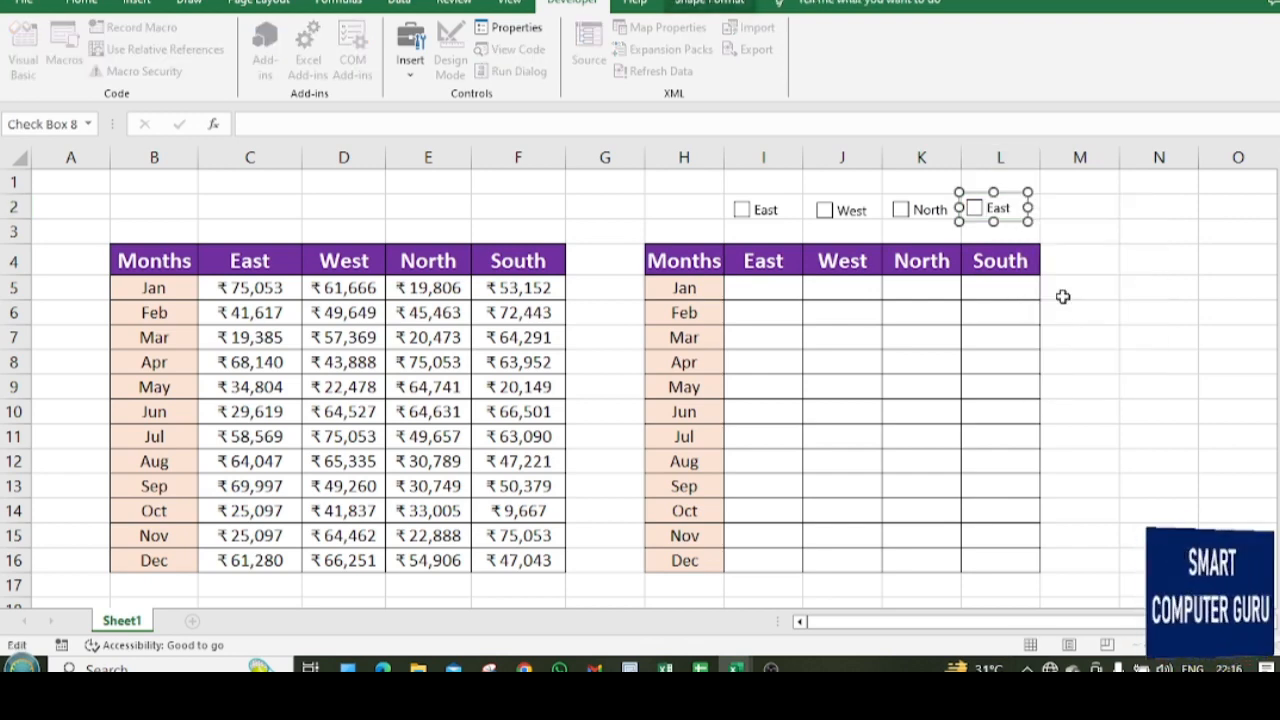
{"action": "key", "text": "Delete"}
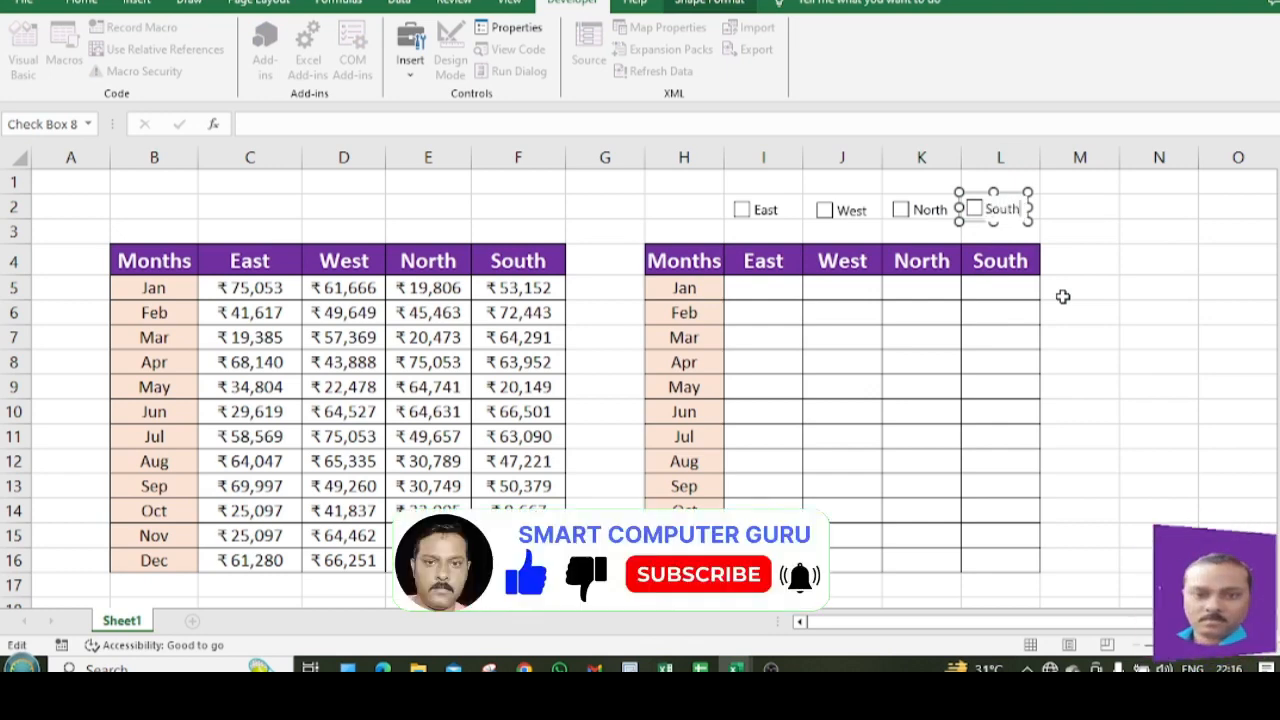
{"action": "left_click", "coordinate": [1140, 335]}
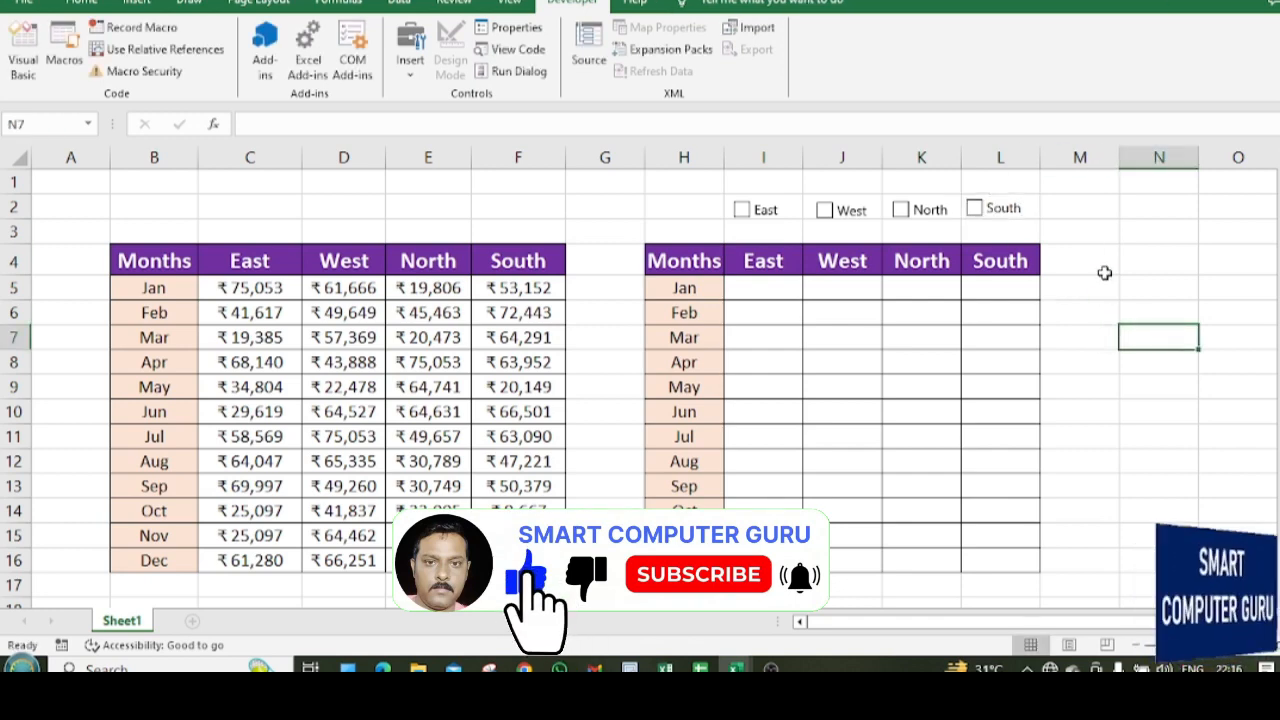
- Add a new blank worksheet to the workbook and return to Sheet1
{"action": "left_click", "coordinate": [1066, 408]}
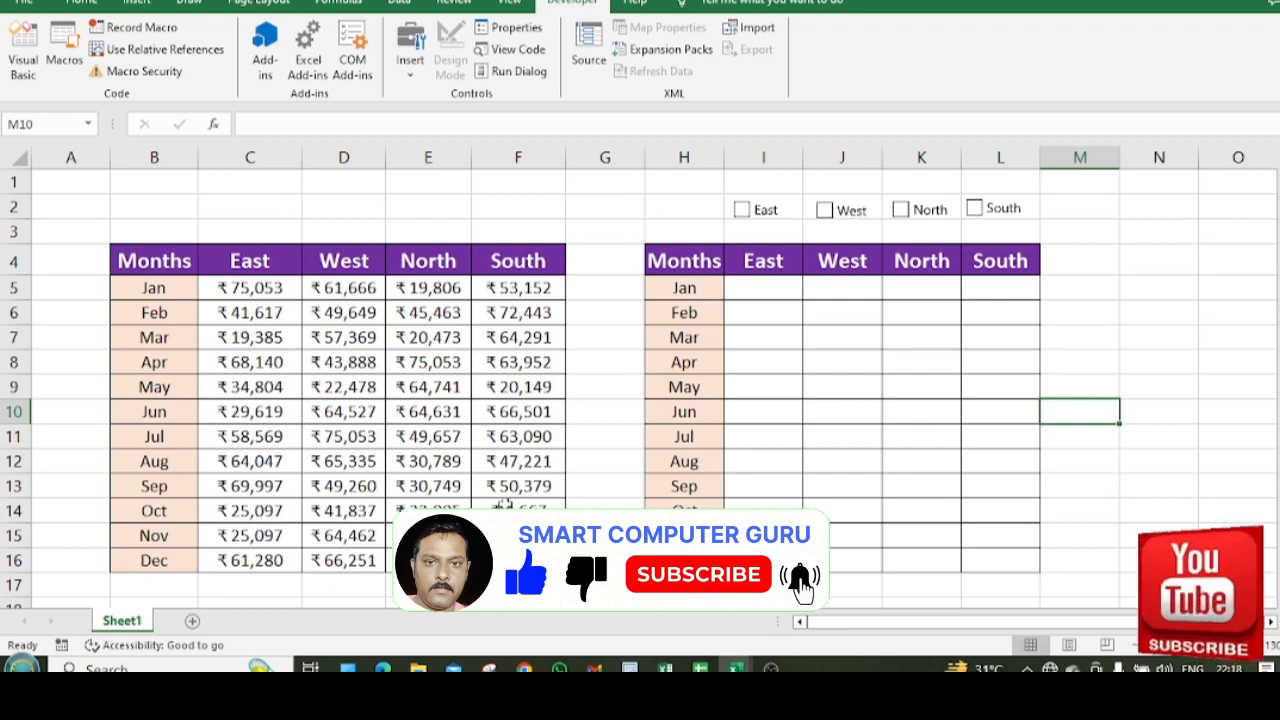
{"action": "left_click", "coordinate": [586, 391]}
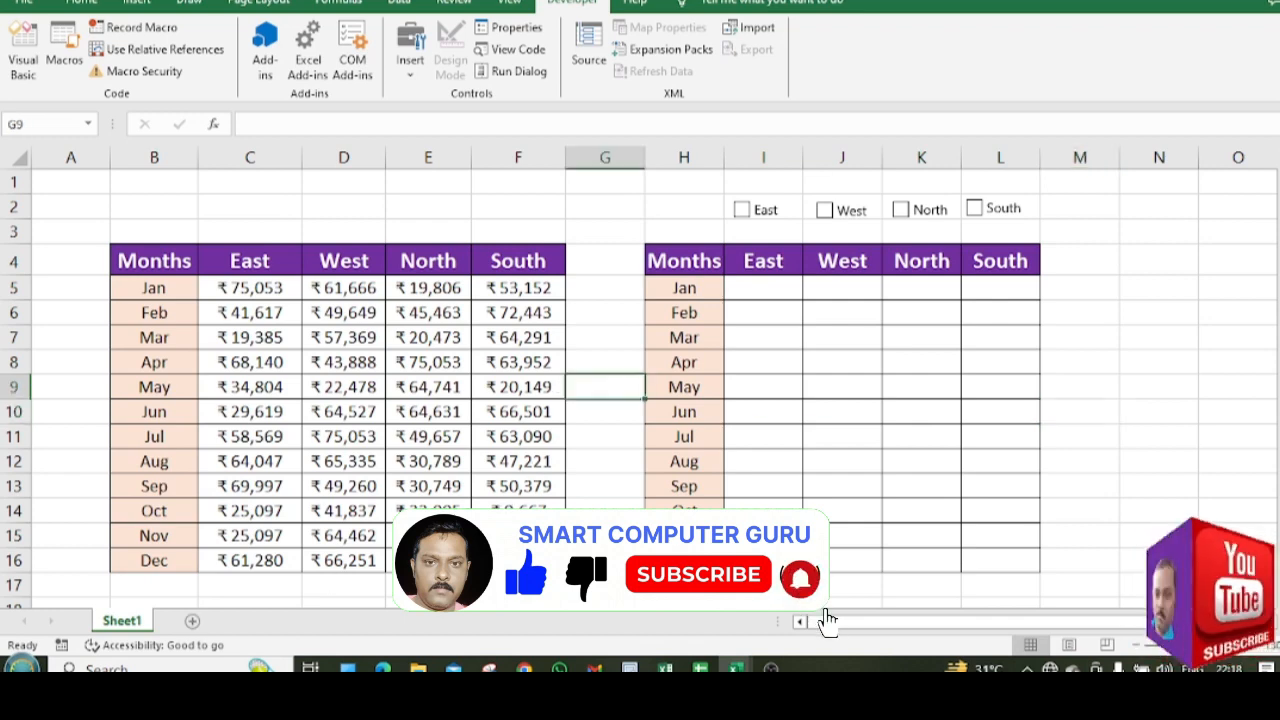
{"action": "left_click", "coordinate": [192, 623]}
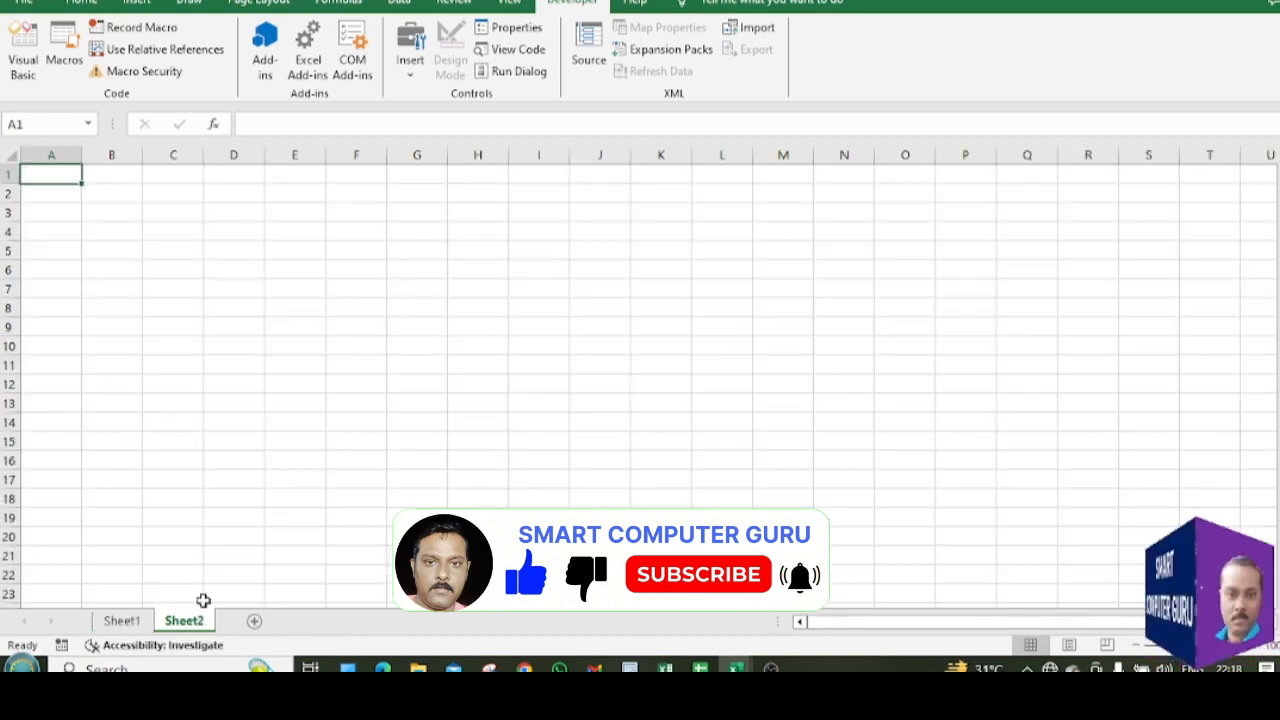
{"action": "left_click", "coordinate": [140, 622]}
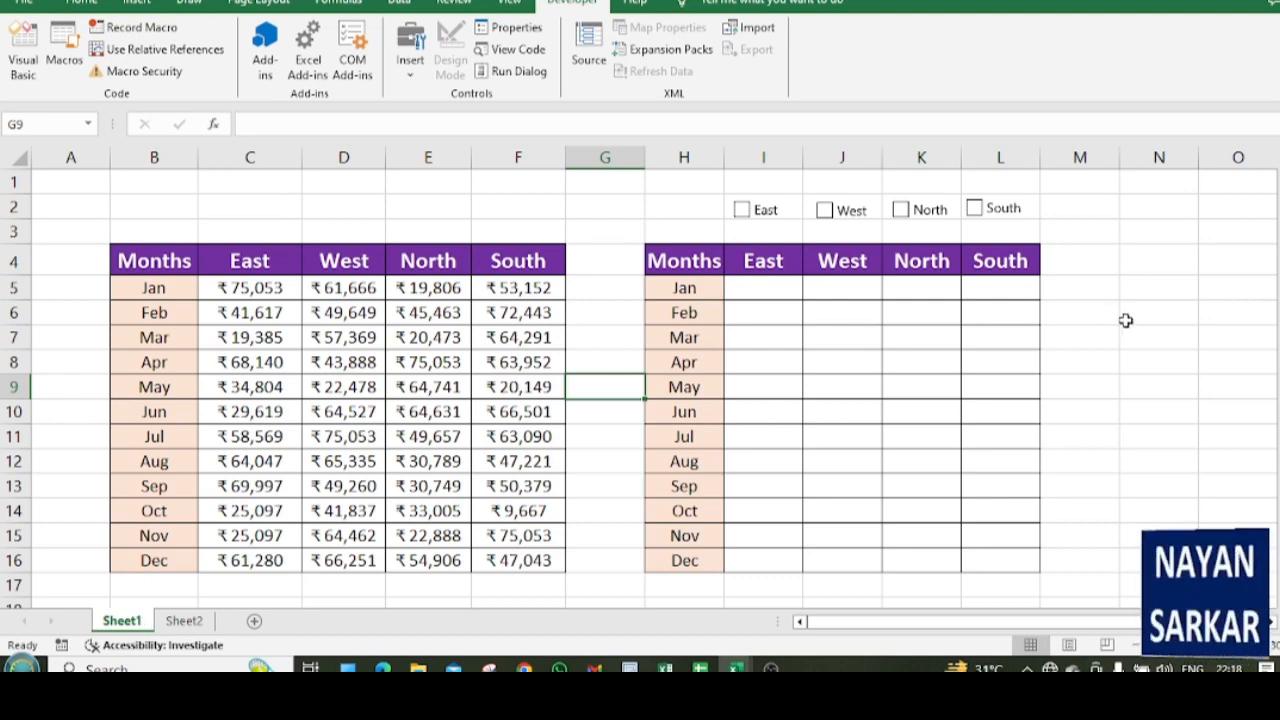
{"action": "left_click", "coordinate": [1194, 346]}
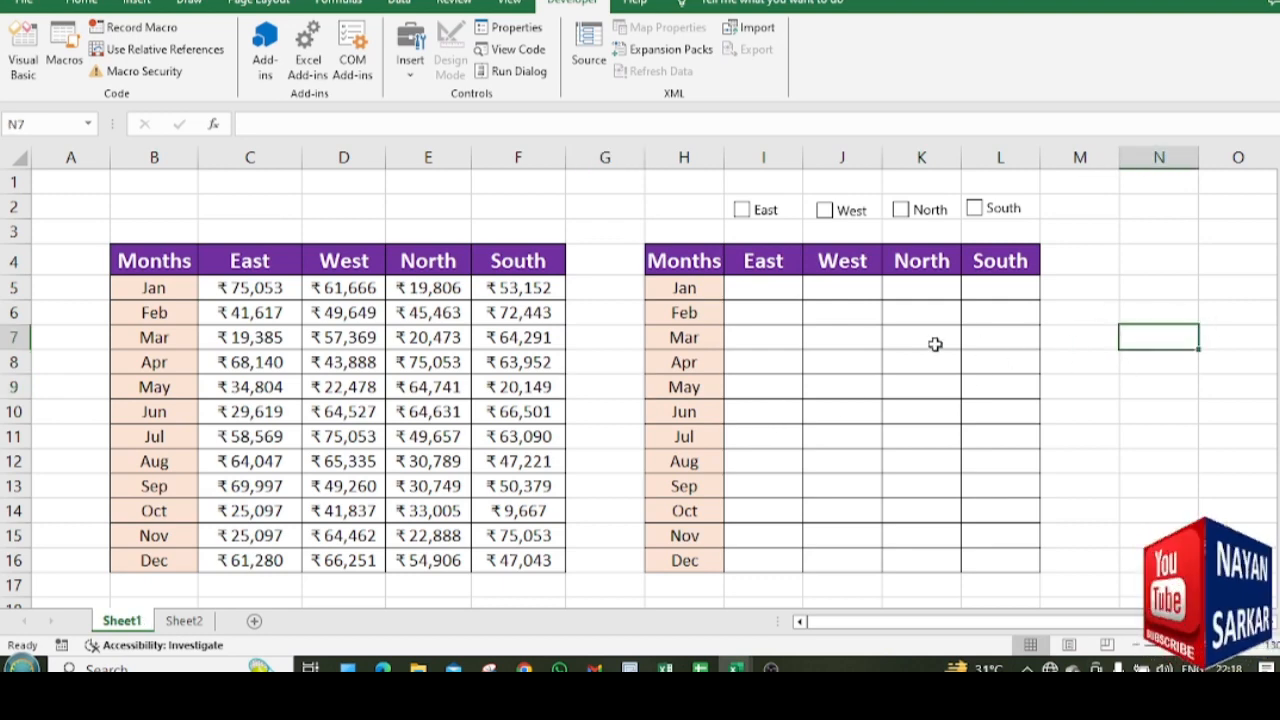
- Link the East check box to cell I3 on Sheet1 in its control format settings
{"action": "right_click", "coordinate": [789, 214]}
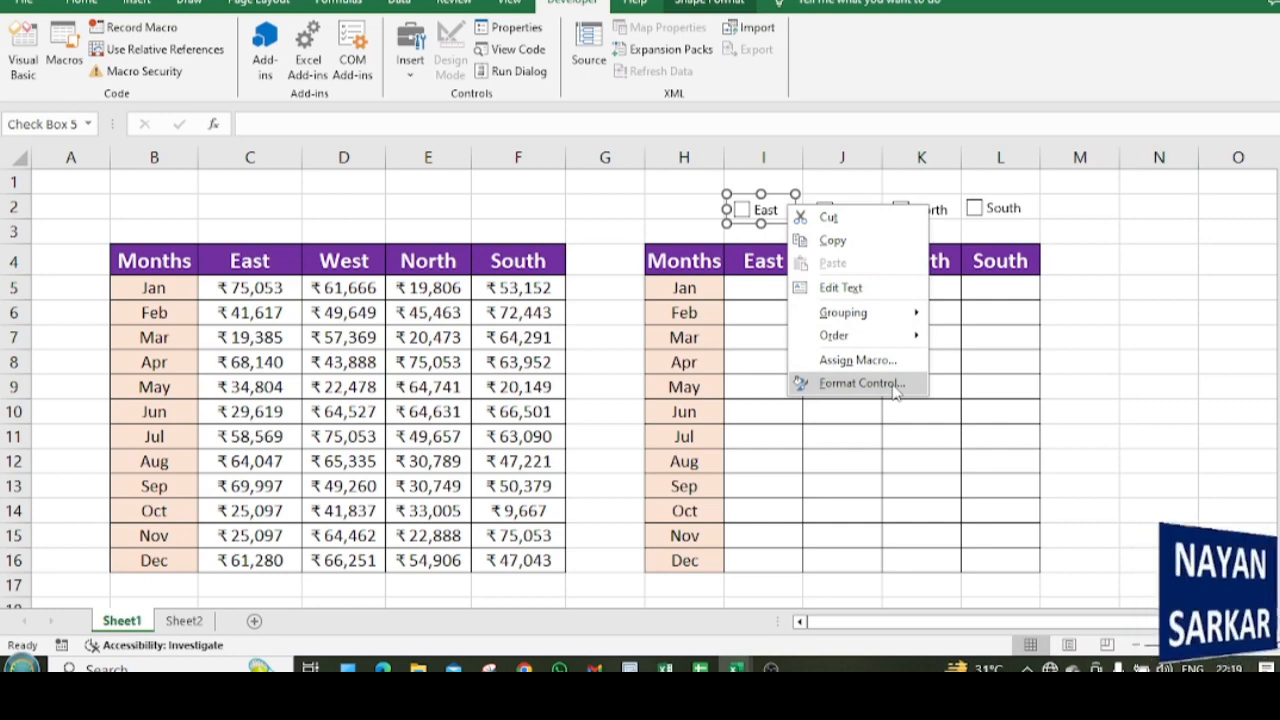
{"action": "left_click", "coordinate": [862, 383]}
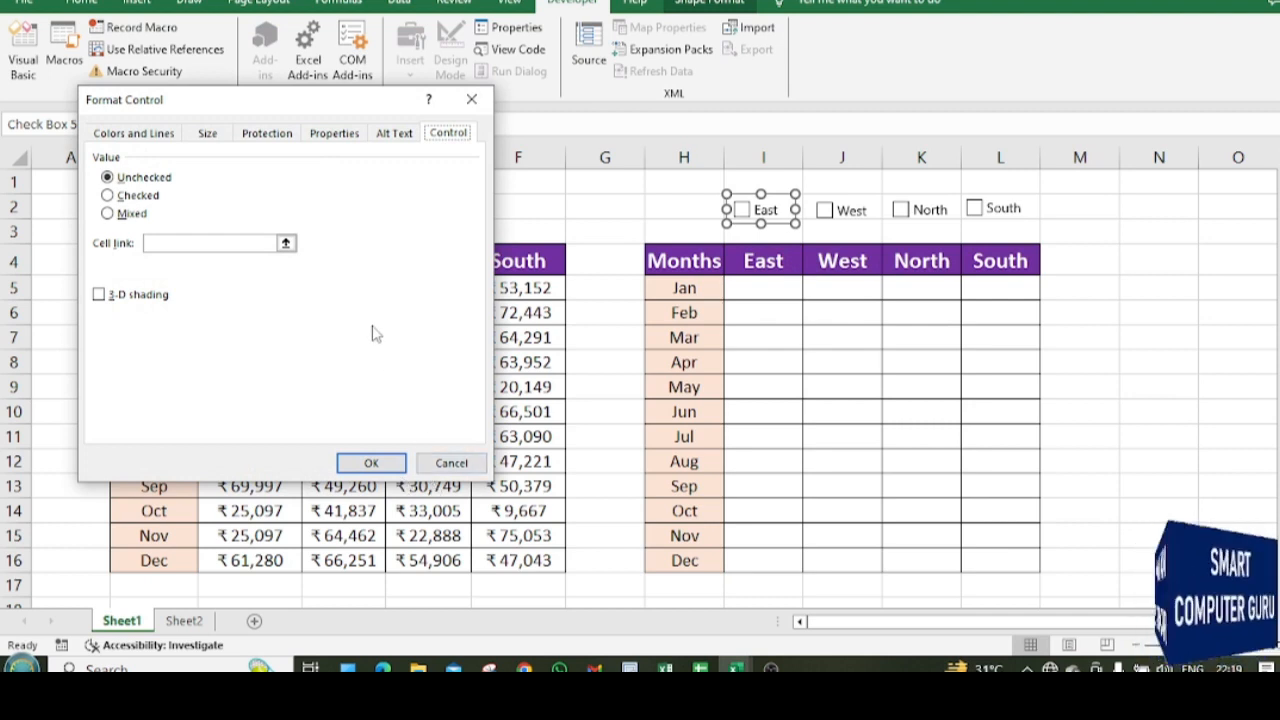
{"action": "left_click", "coordinate": [214, 243]}
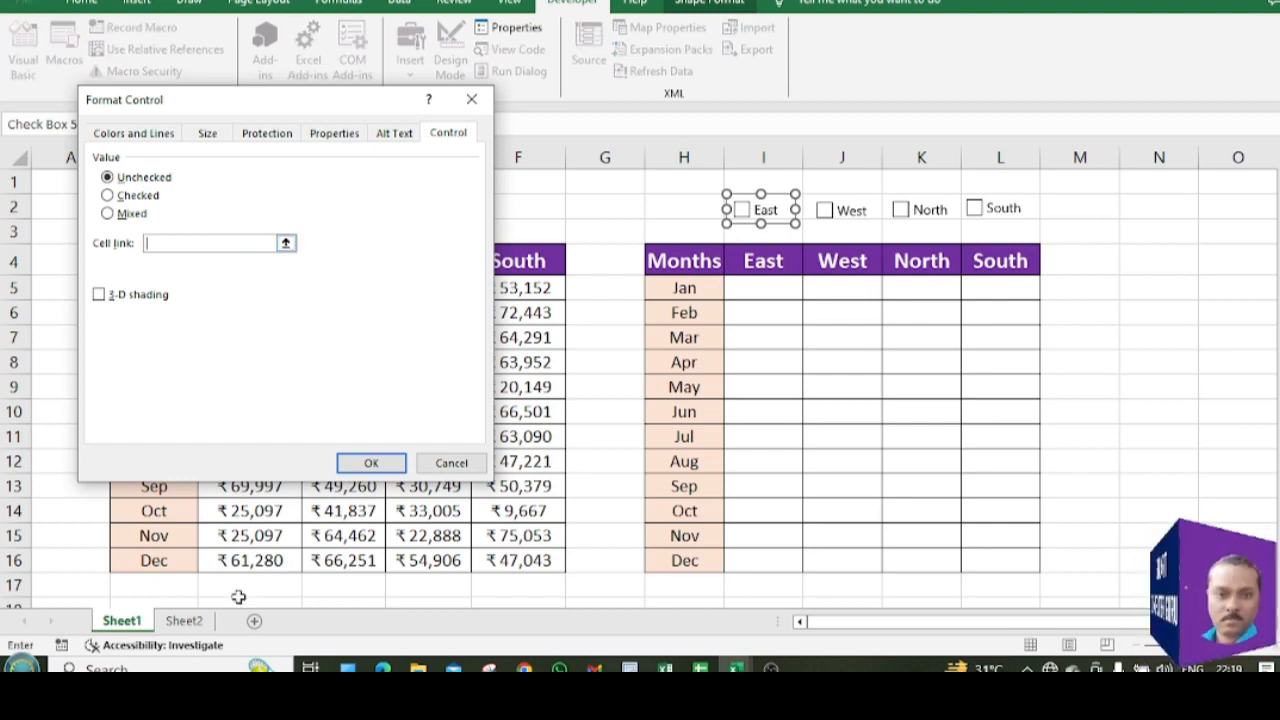
{"action": "left_click", "coordinate": [184, 621]}
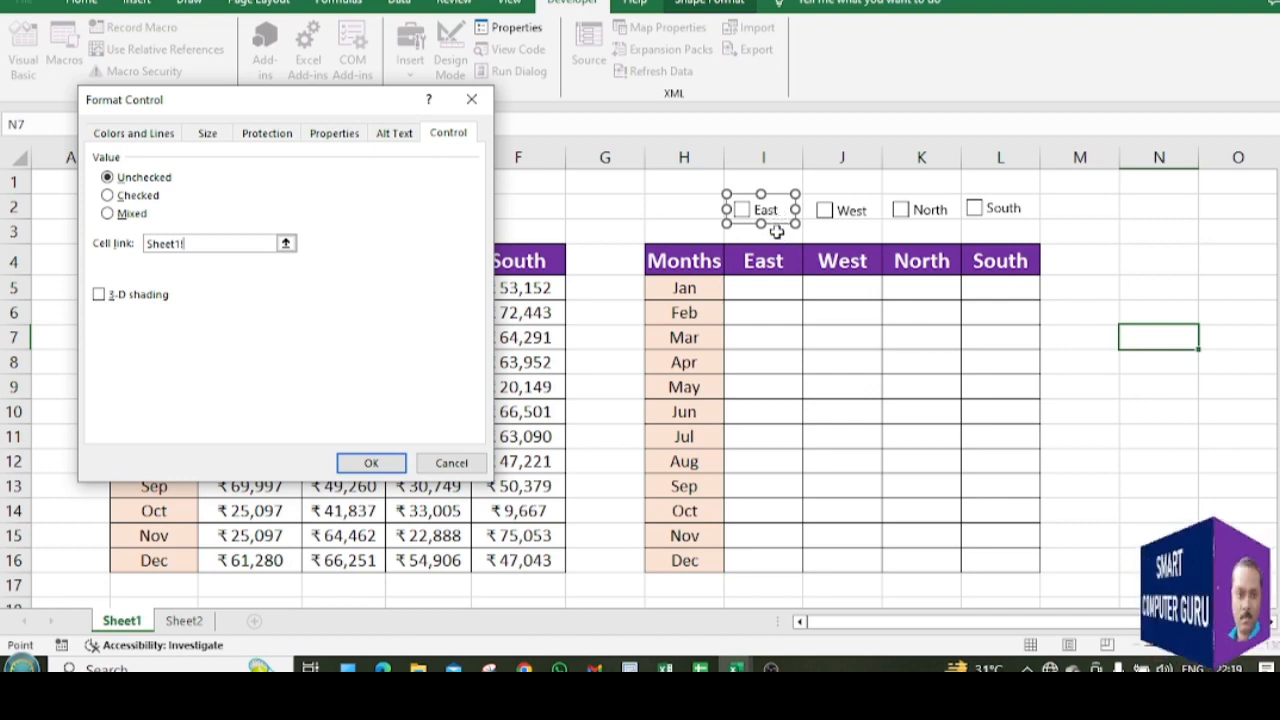
{"action": "left_click", "coordinate": [776, 232]}
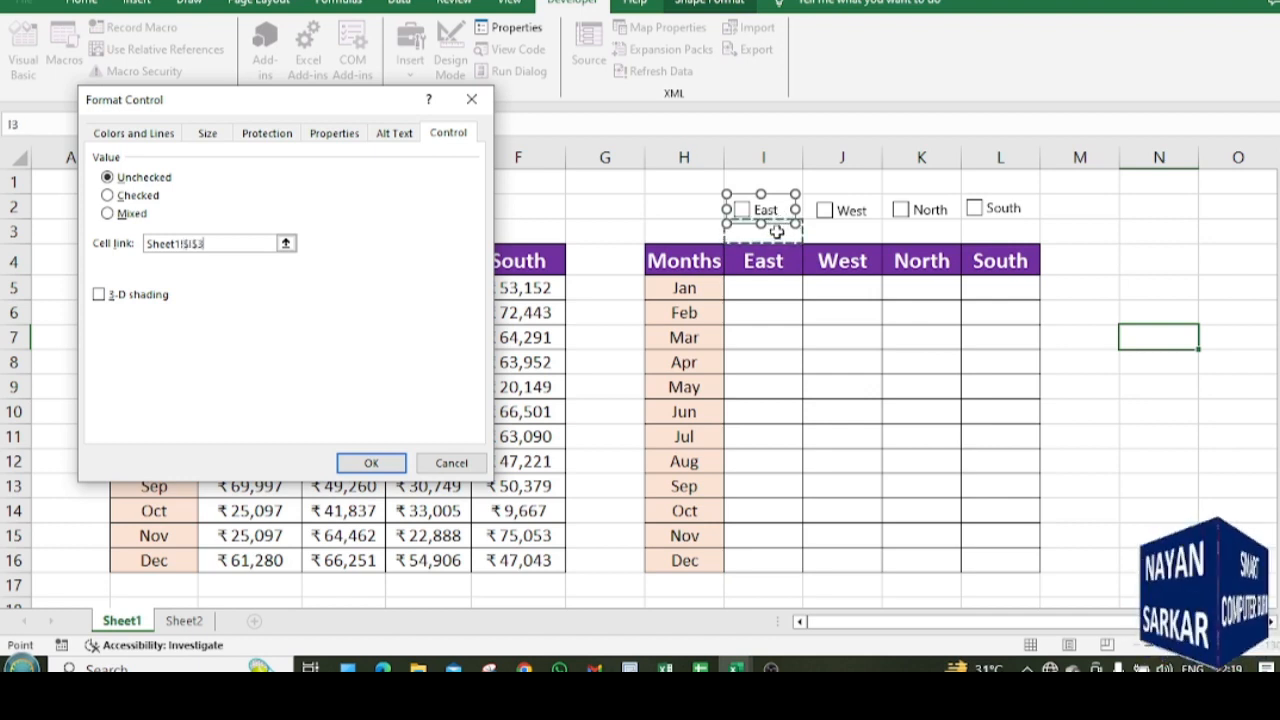
{"action": "left_click", "coordinate": [394, 465]}
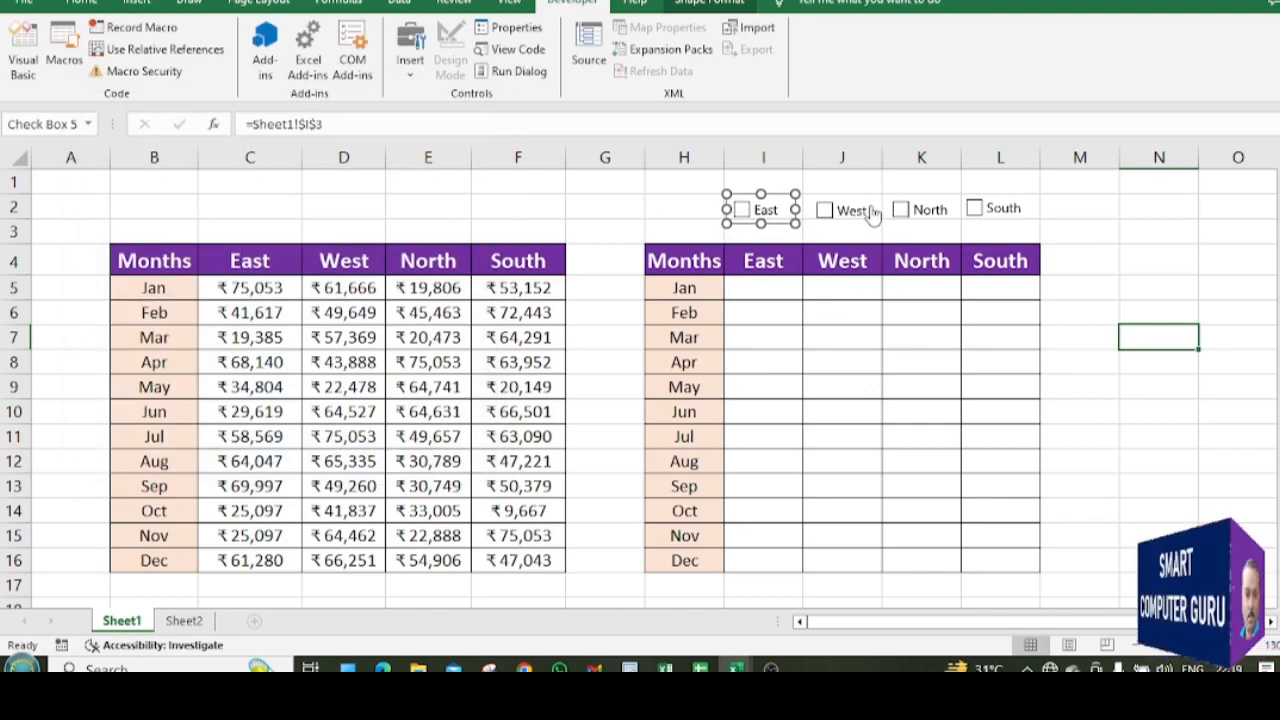
- Link the West check box to cell J3 on Sheet1 in its control format settings
{"action": "right_click", "coordinate": [872, 214]}
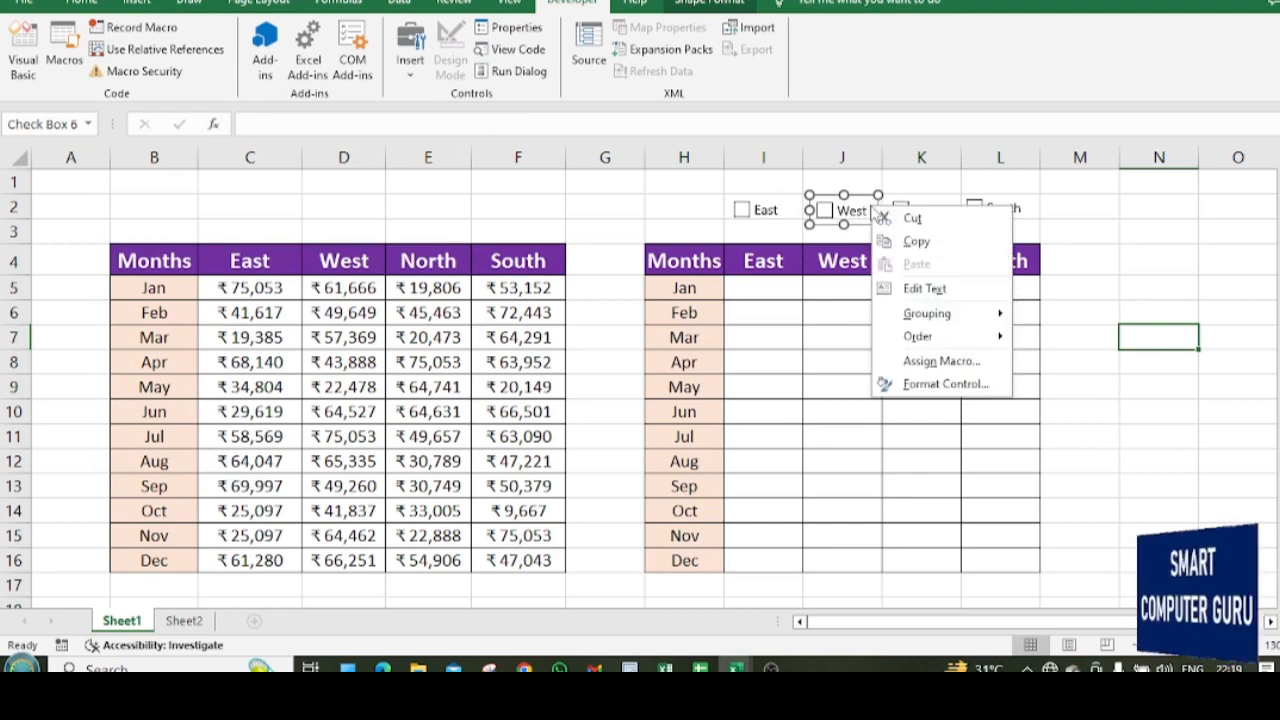
{"action": "left_click", "coordinate": [955, 384]}
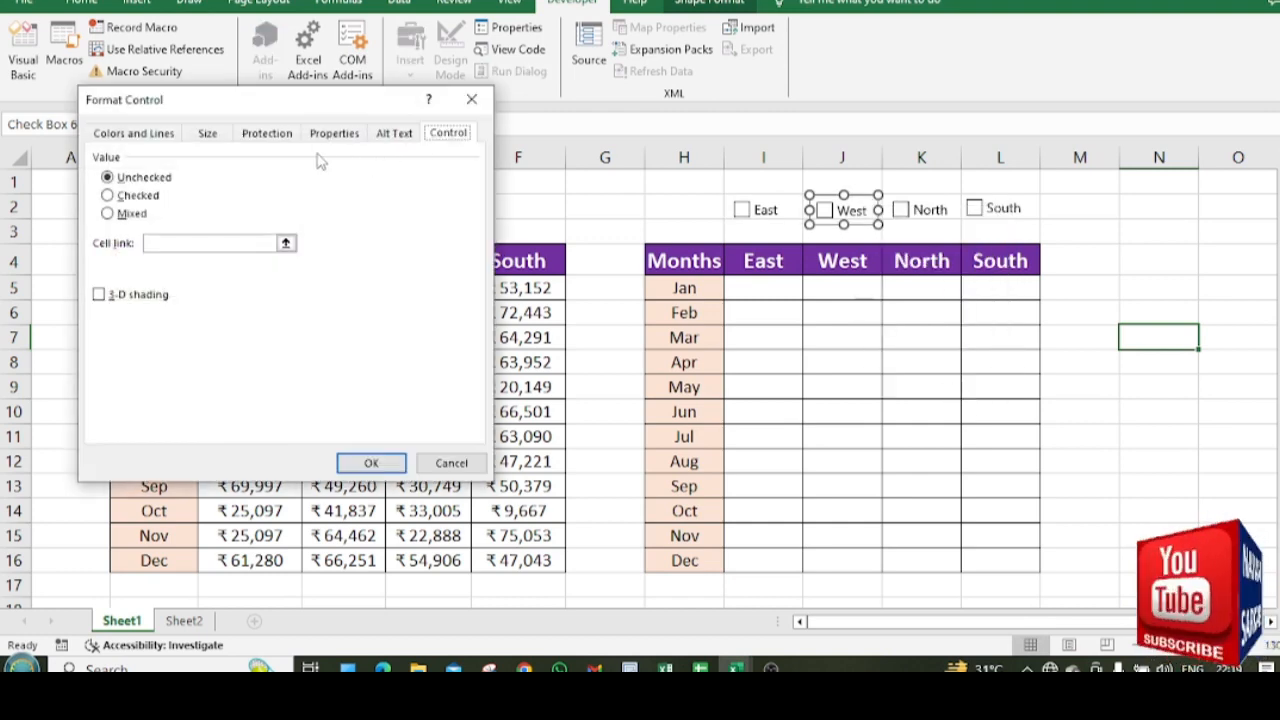
{"action": "left_click", "coordinate": [232, 241]}
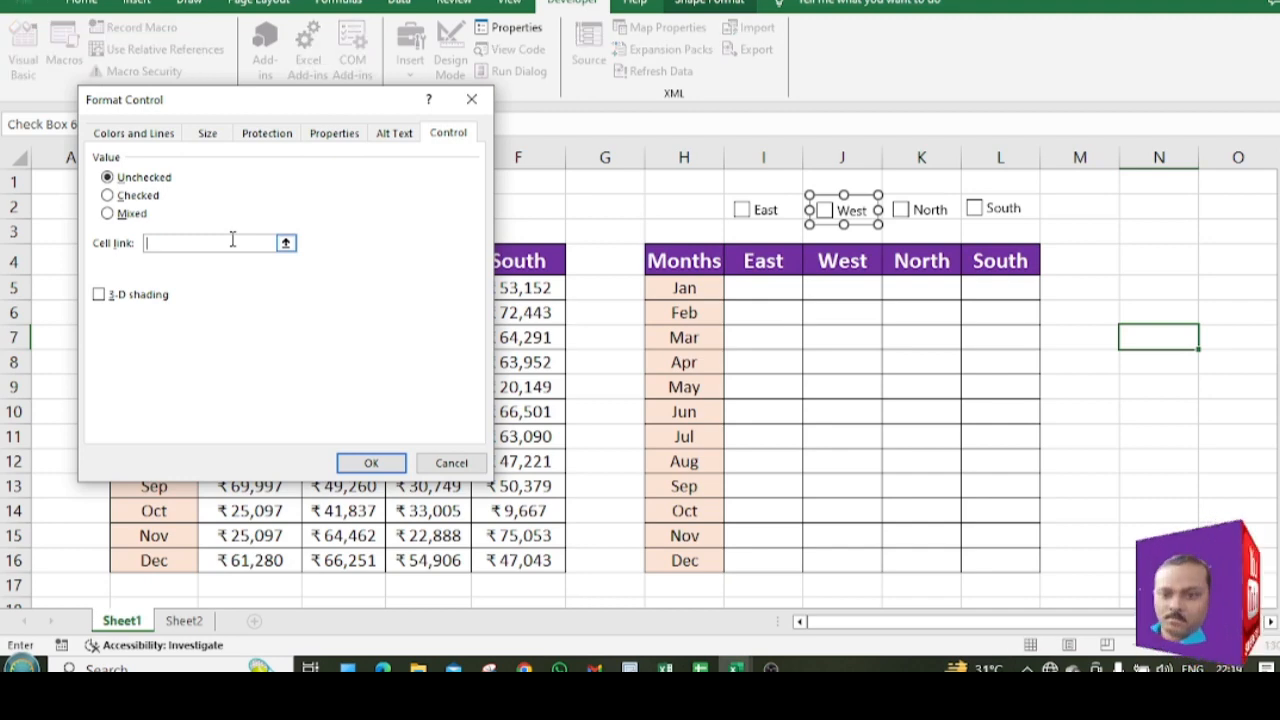
{"action": "left_click", "coordinate": [183, 620]}
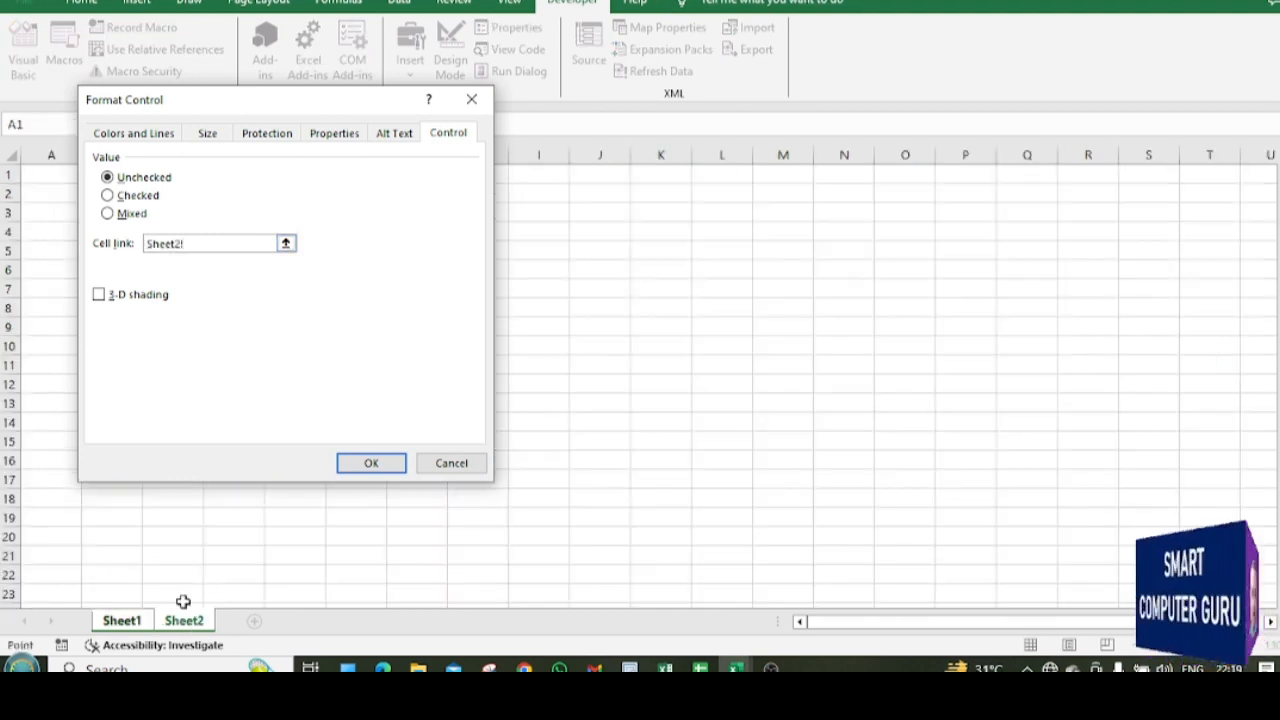
{"action": "left_click", "coordinate": [140, 620]}
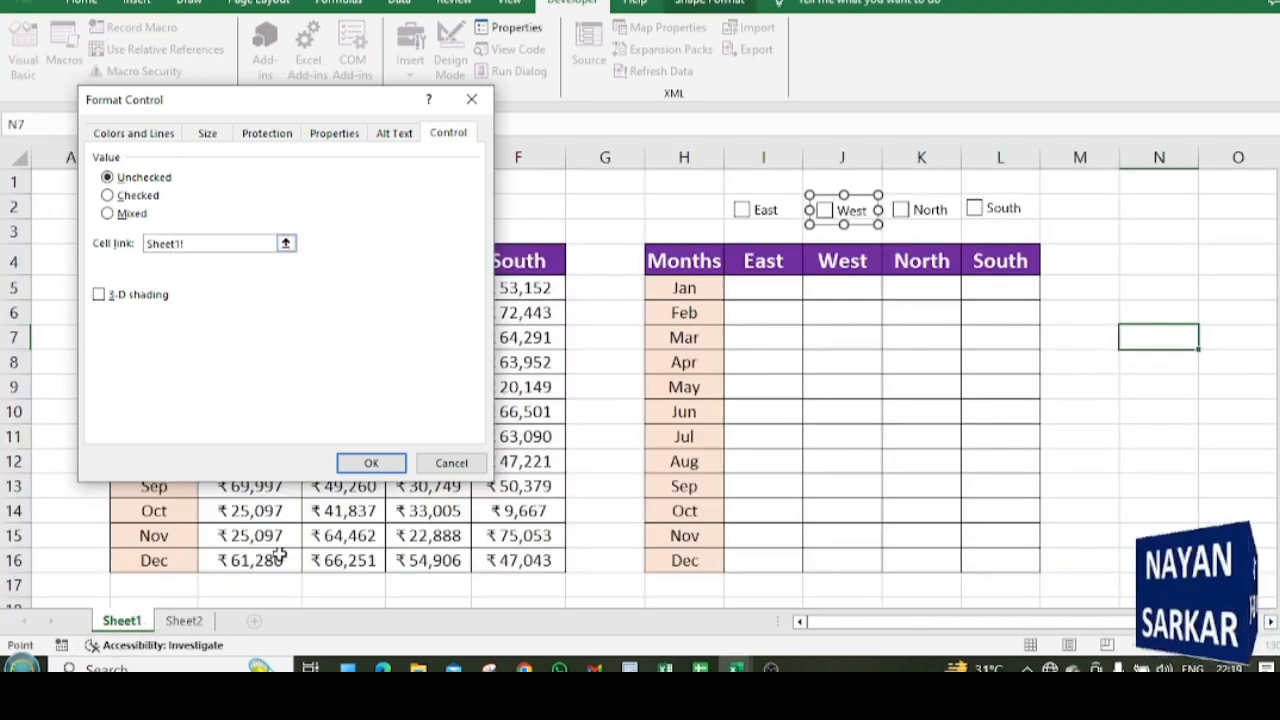
{"action": "left_click", "coordinate": [856, 238]}
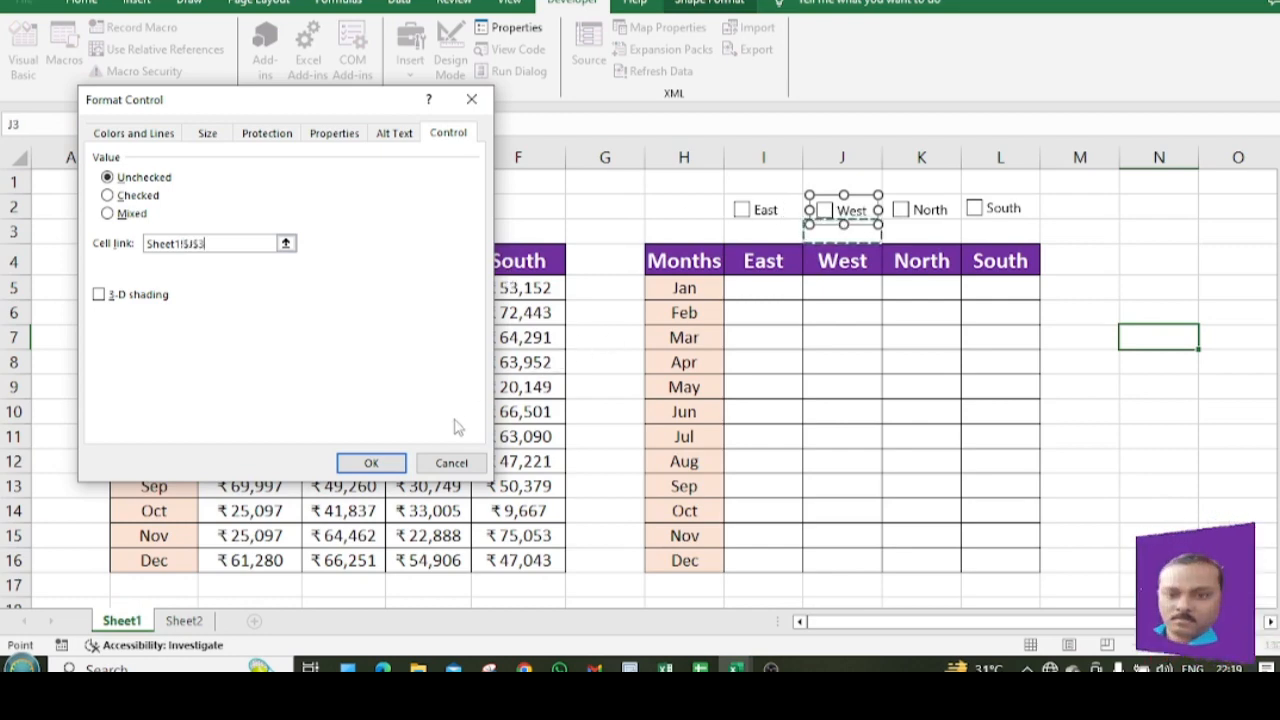
{"action": "left_click", "coordinate": [371, 463]}
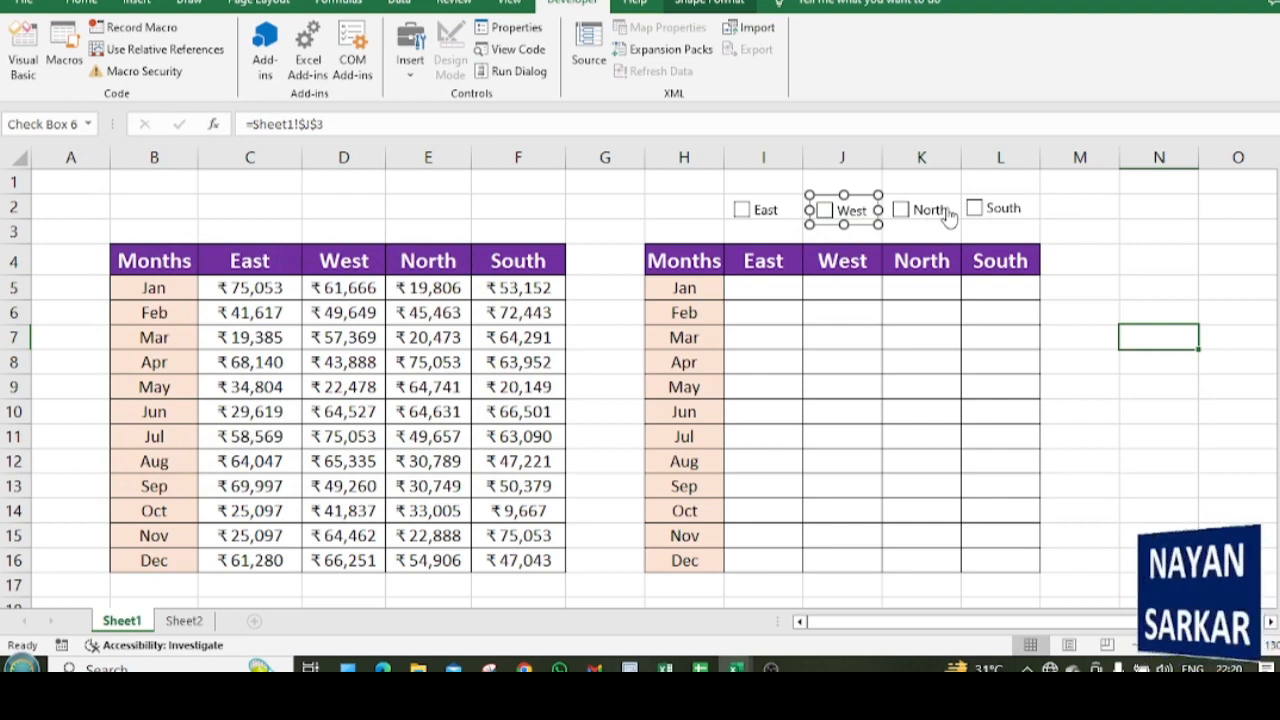
- Link the North check box to cell K3 on Sheet1 in its control format settings
{"action": "right_click", "coordinate": [948, 218]}
{"action": "left_click", "coordinate": [1038, 389]}
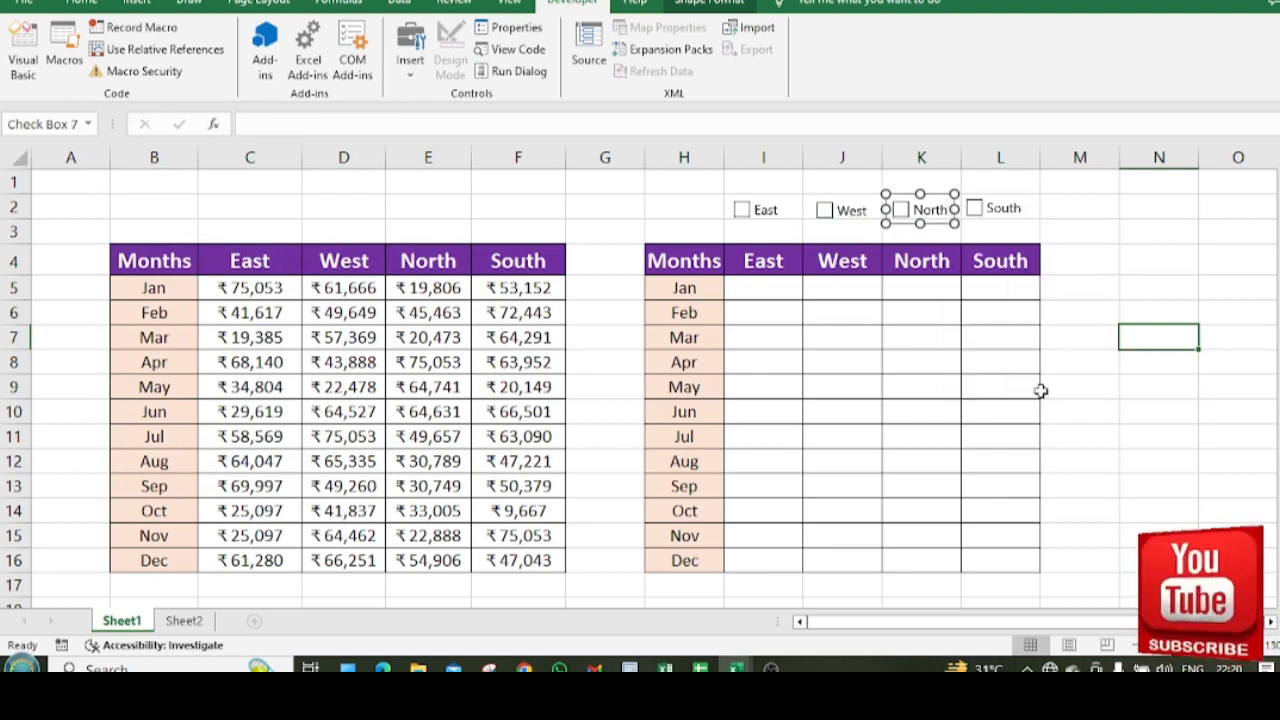
{"action": "left_click", "coordinate": [216, 242]}
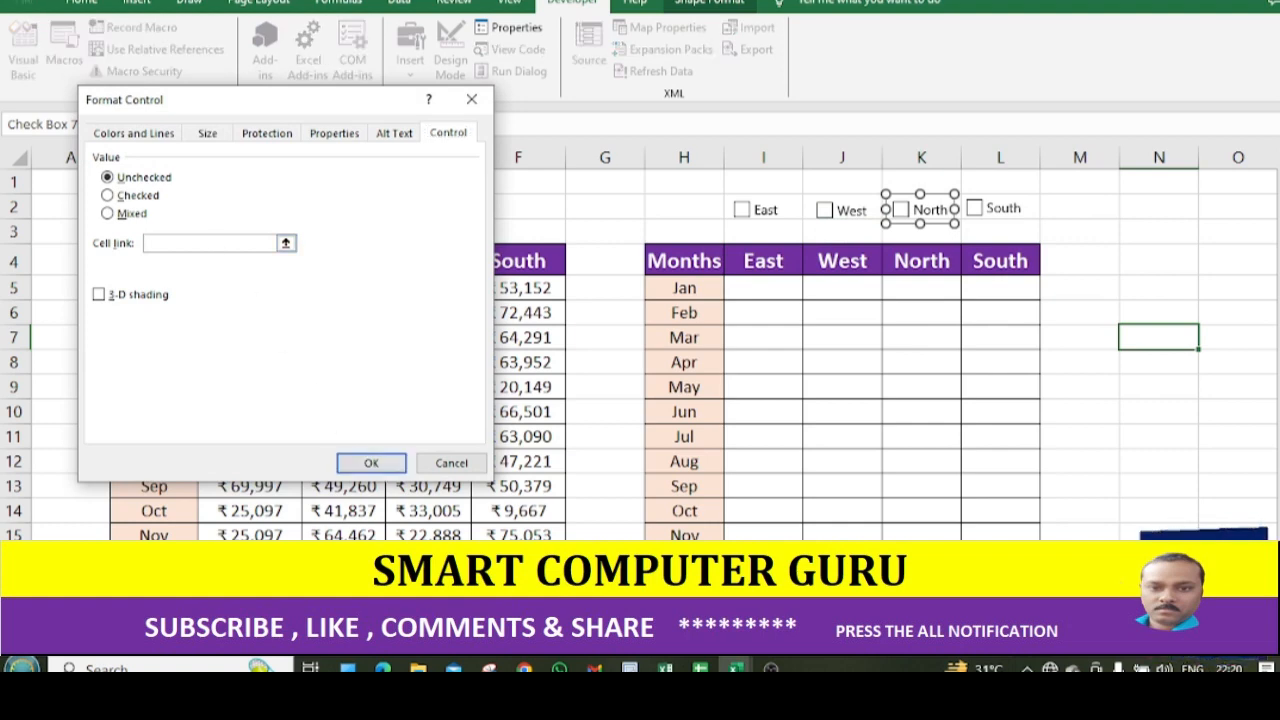
{"action": "left_click", "coordinate": [148, 618]}
{"action": "left_click", "coordinate": [136, 620]}
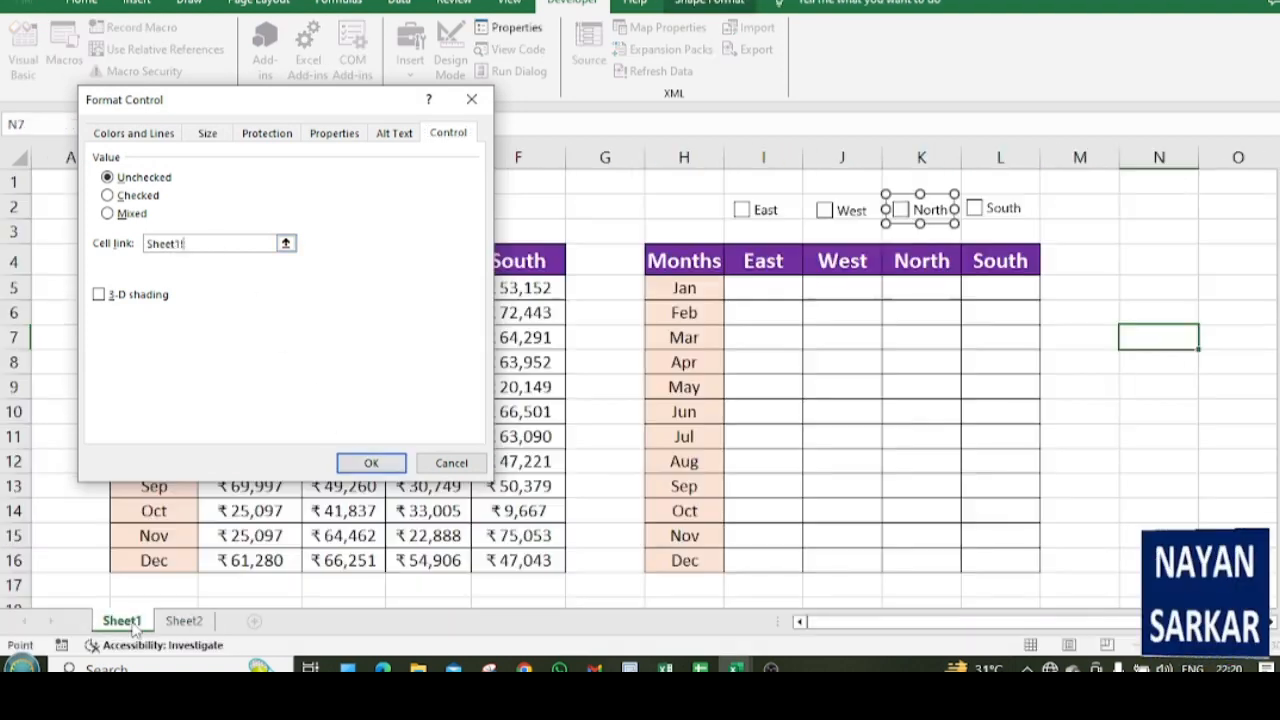
{"action": "left_click", "coordinate": [925, 232]}
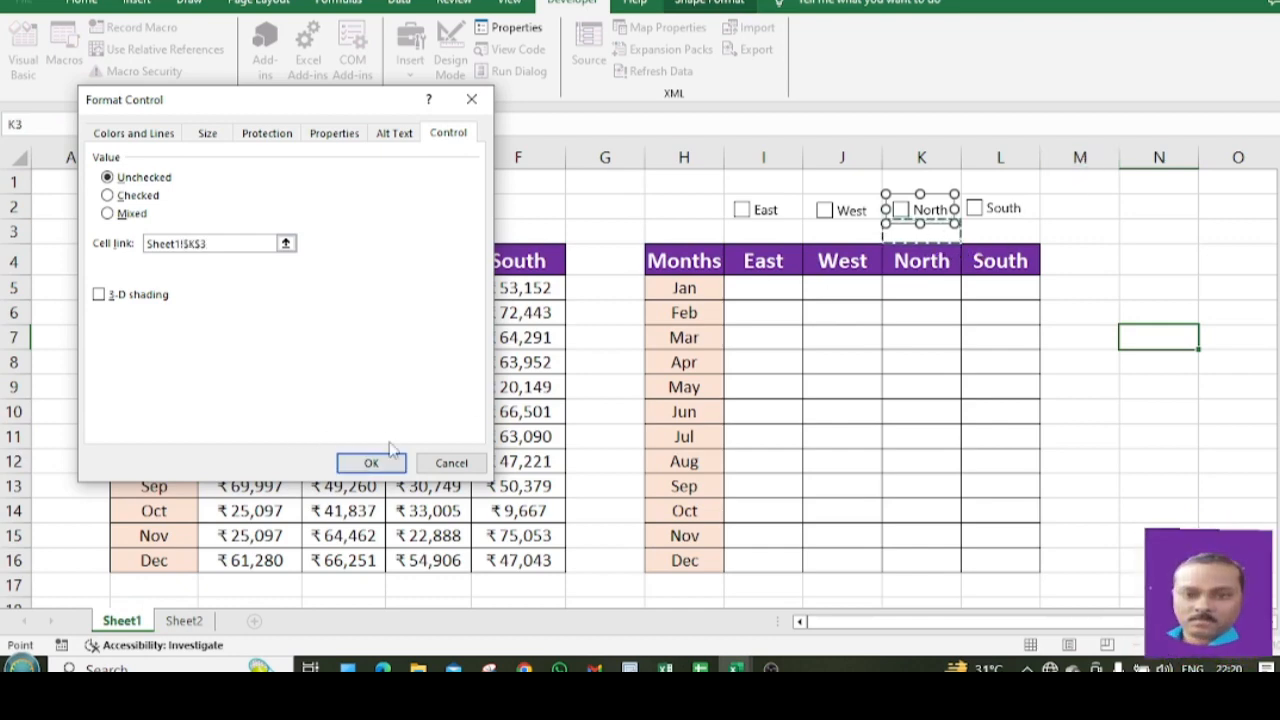
{"action": "left_click", "coordinate": [358, 461]}
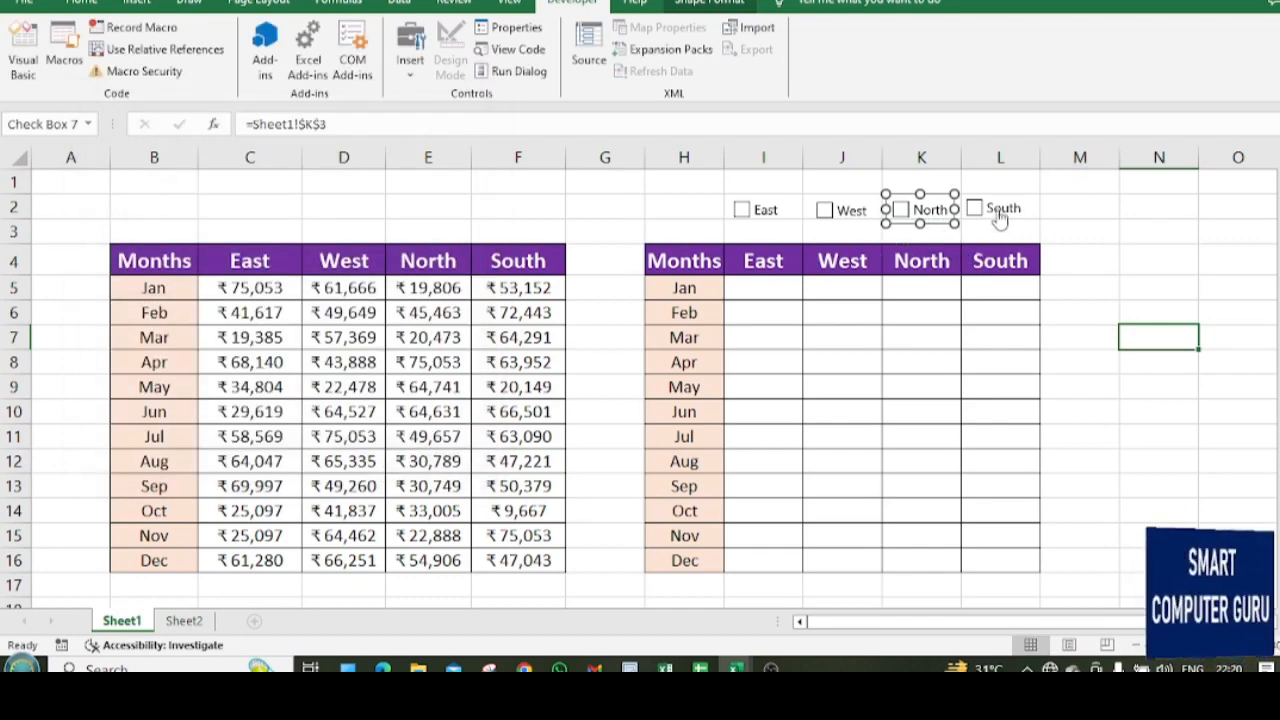
- Link the South check box to cell L3 on Sheet1 in its control format settings and deselect it
{"action": "right_click", "coordinate": [1033, 206]}
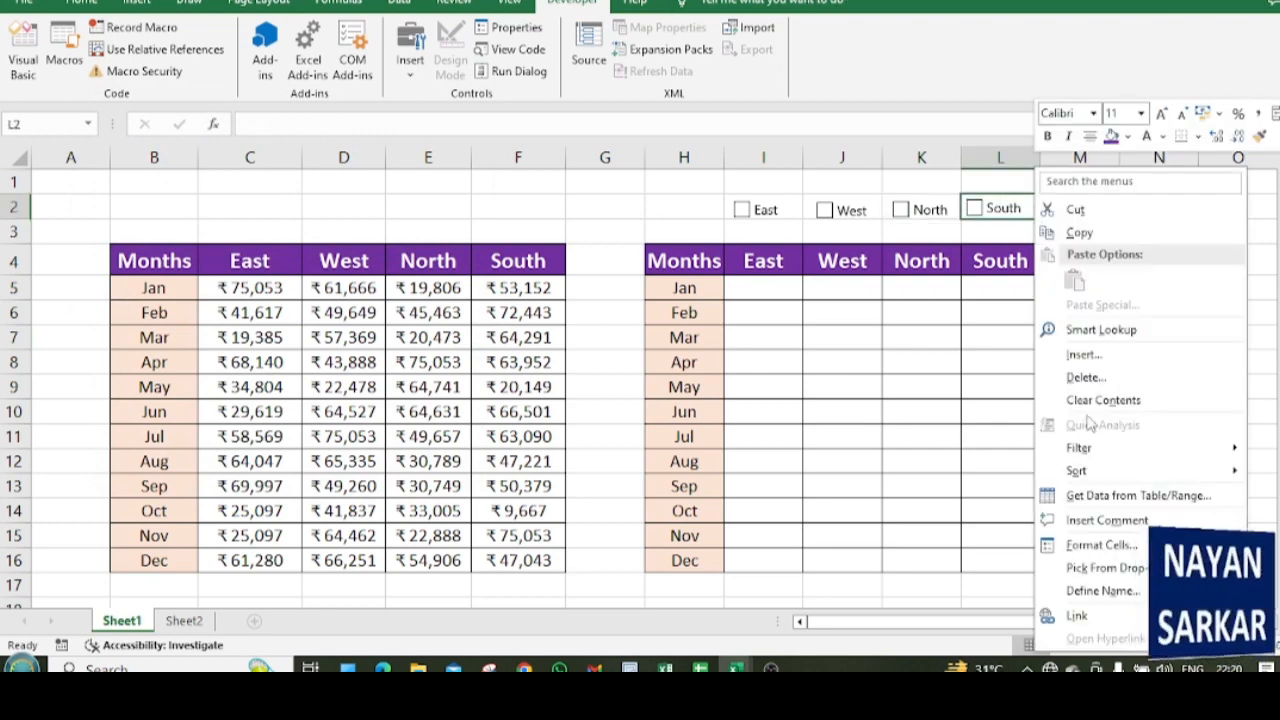
{"action": "key", "text": "Escape"}
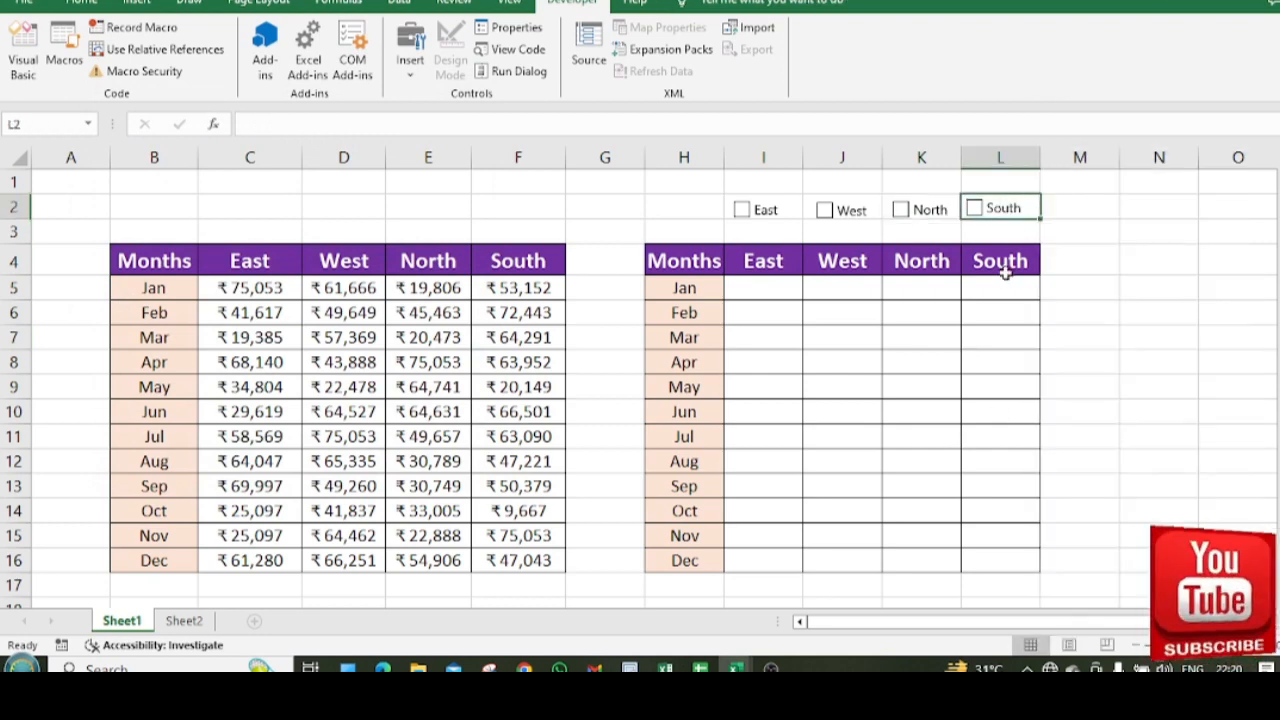
{"action": "right_click", "coordinate": [1026, 222]}
{"action": "left_click", "coordinate": [1080, 394]}
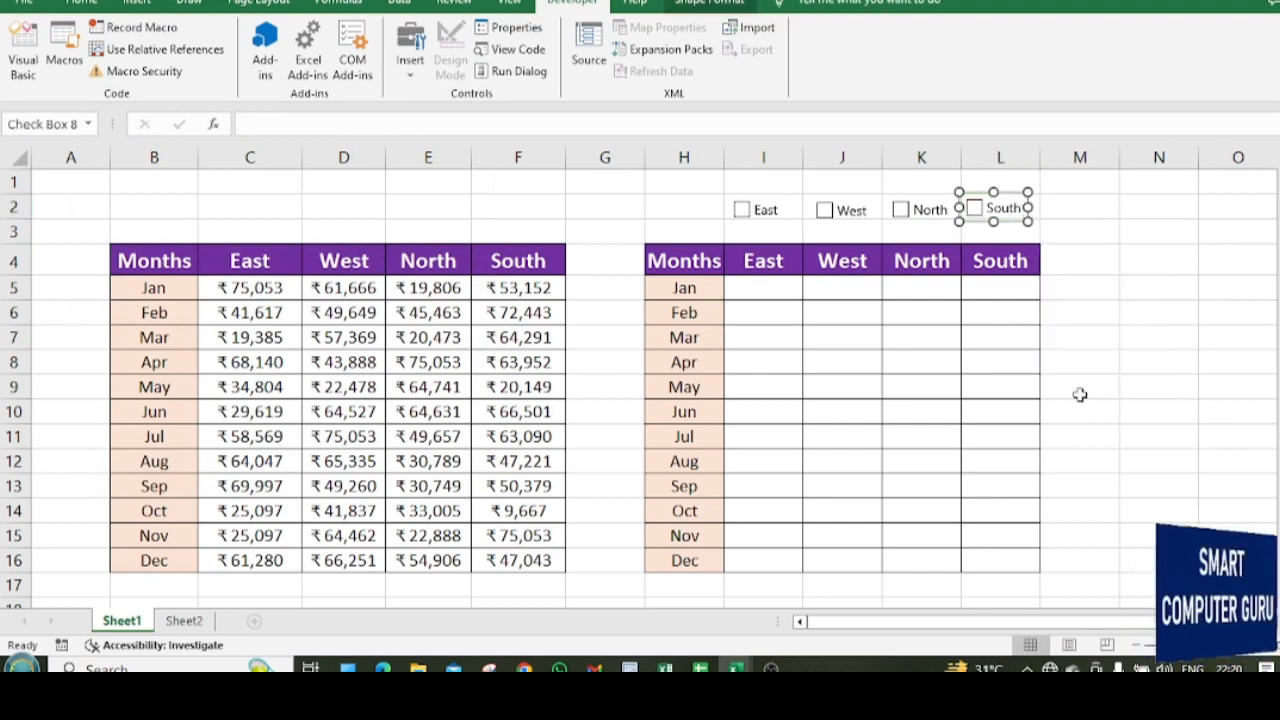
{"action": "left_click", "coordinate": [244, 242]}
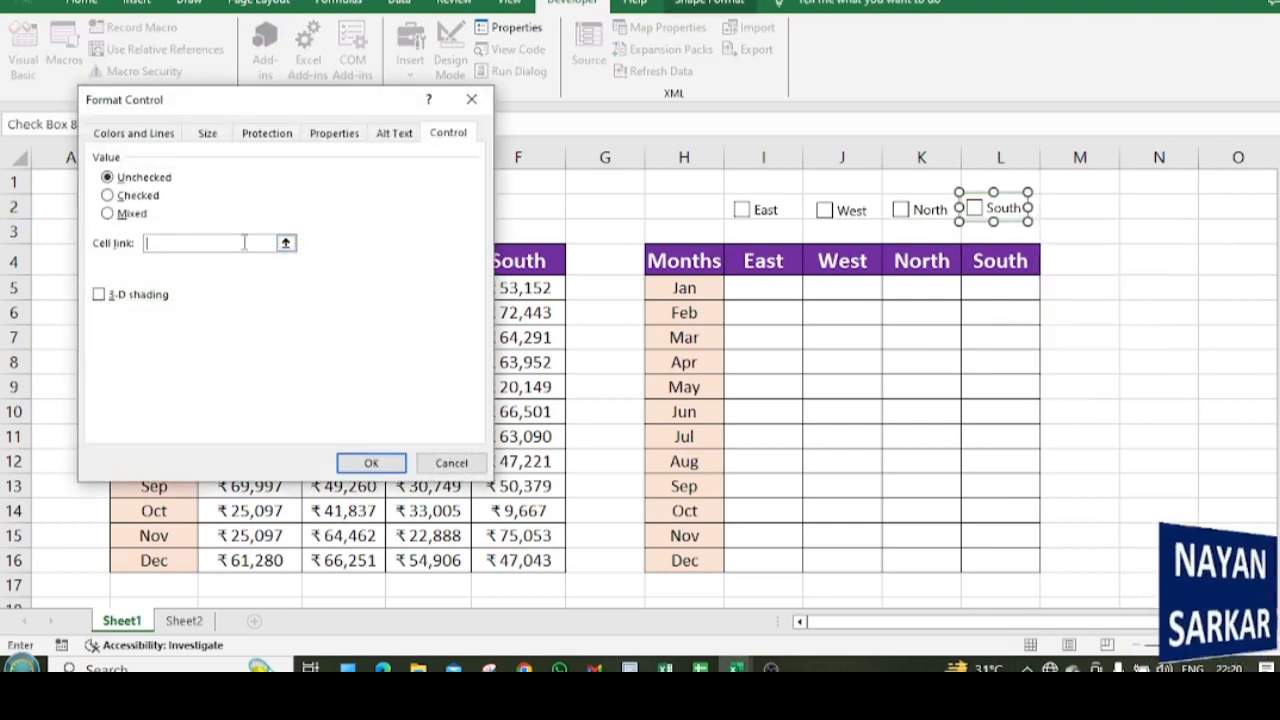
{"action": "left_click", "coordinate": [200, 620]}
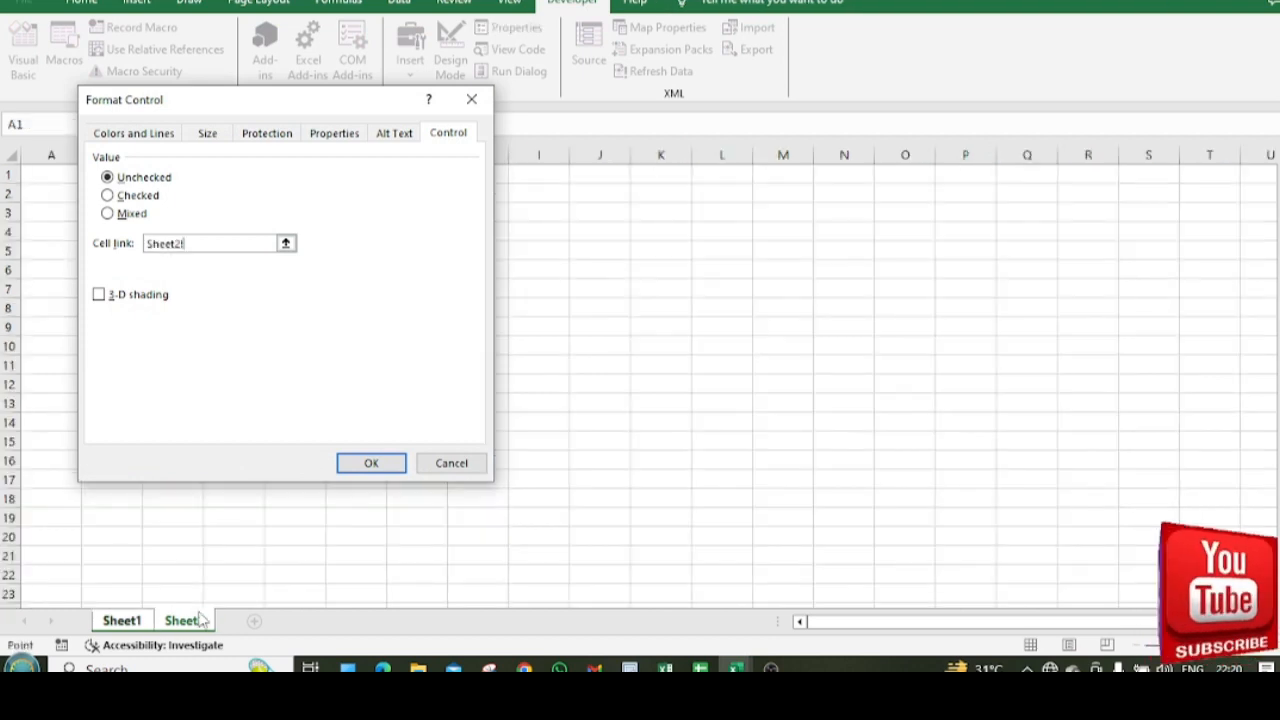
{"action": "left_click", "coordinate": [133, 621]}
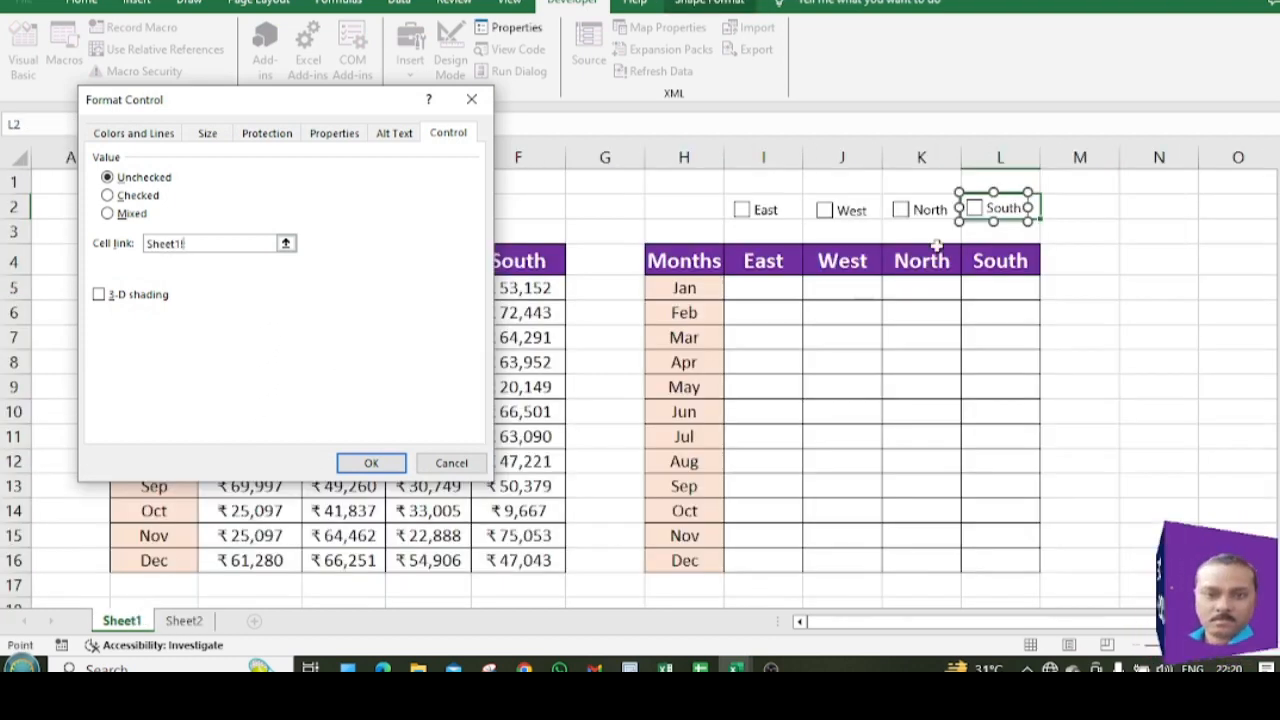
{"action": "left_click", "coordinate": [998, 228]}
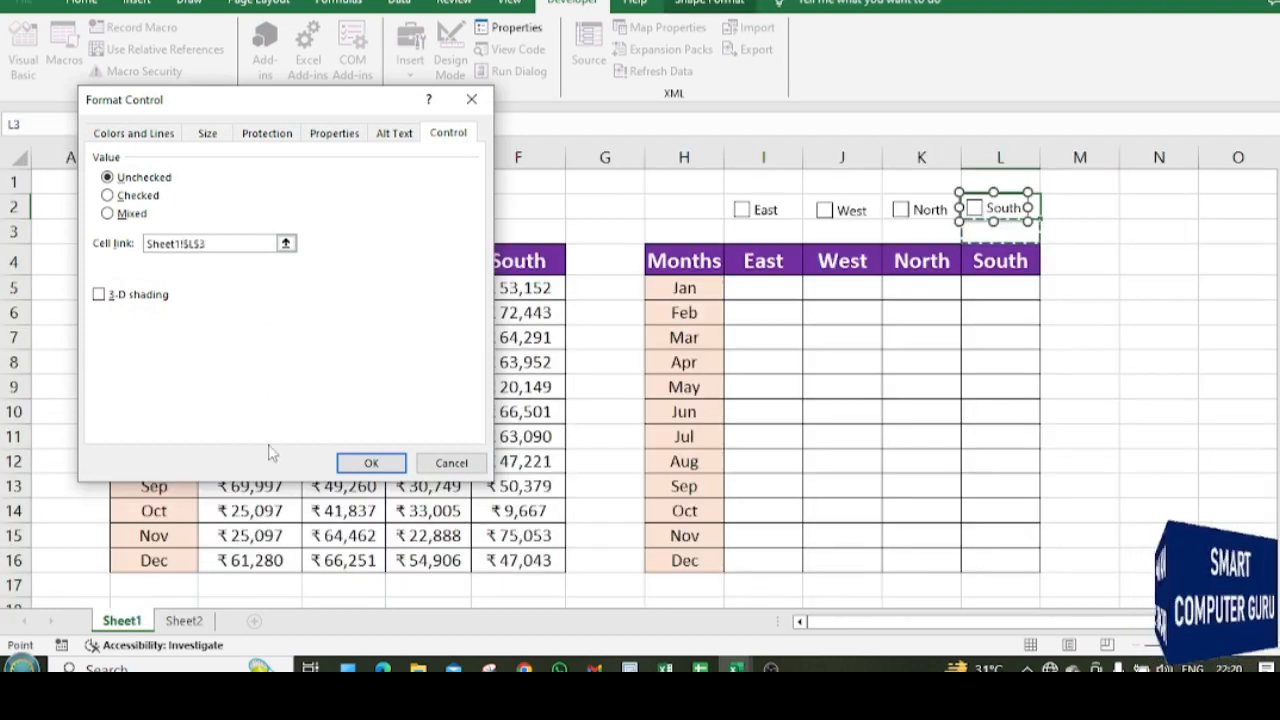
{"action": "left_click", "coordinate": [372, 463]}
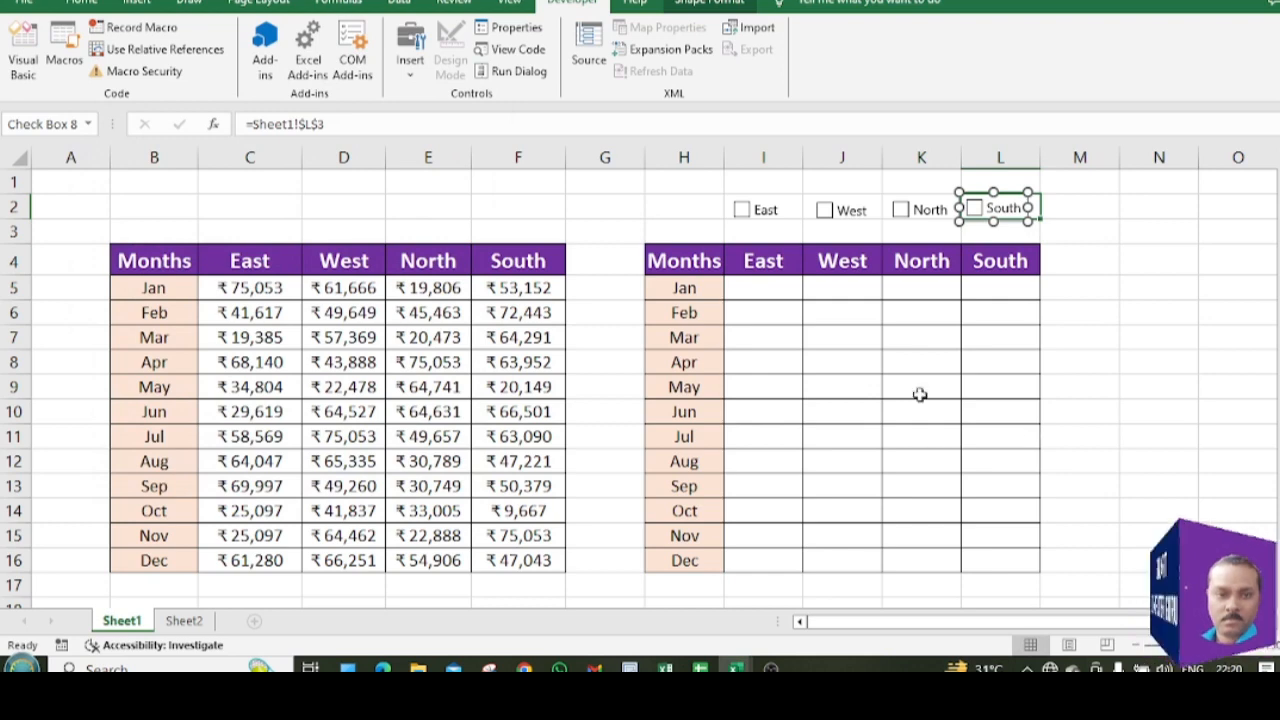
{"action": "left_click", "coordinate": [1108, 358]}
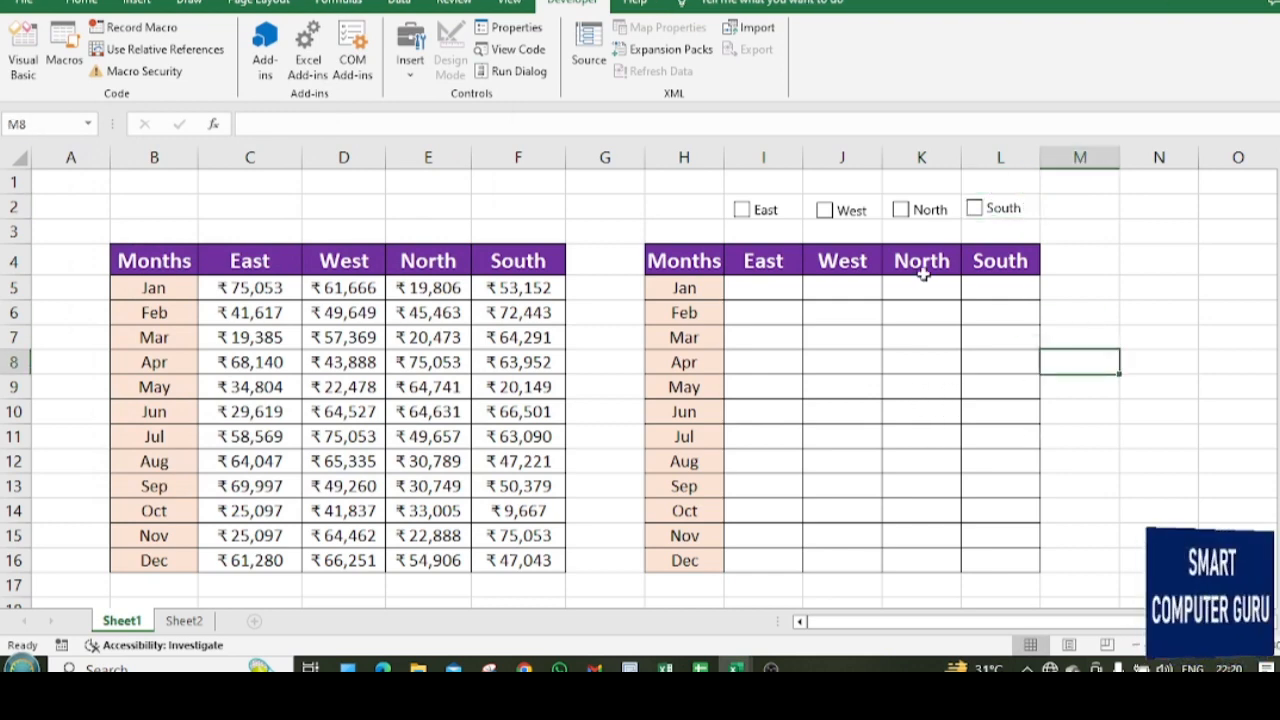
- Test the cell links by ticking the East, West, North and South check boxes and clearing all four again
{"action": "left_click", "coordinate": [755, 212]}
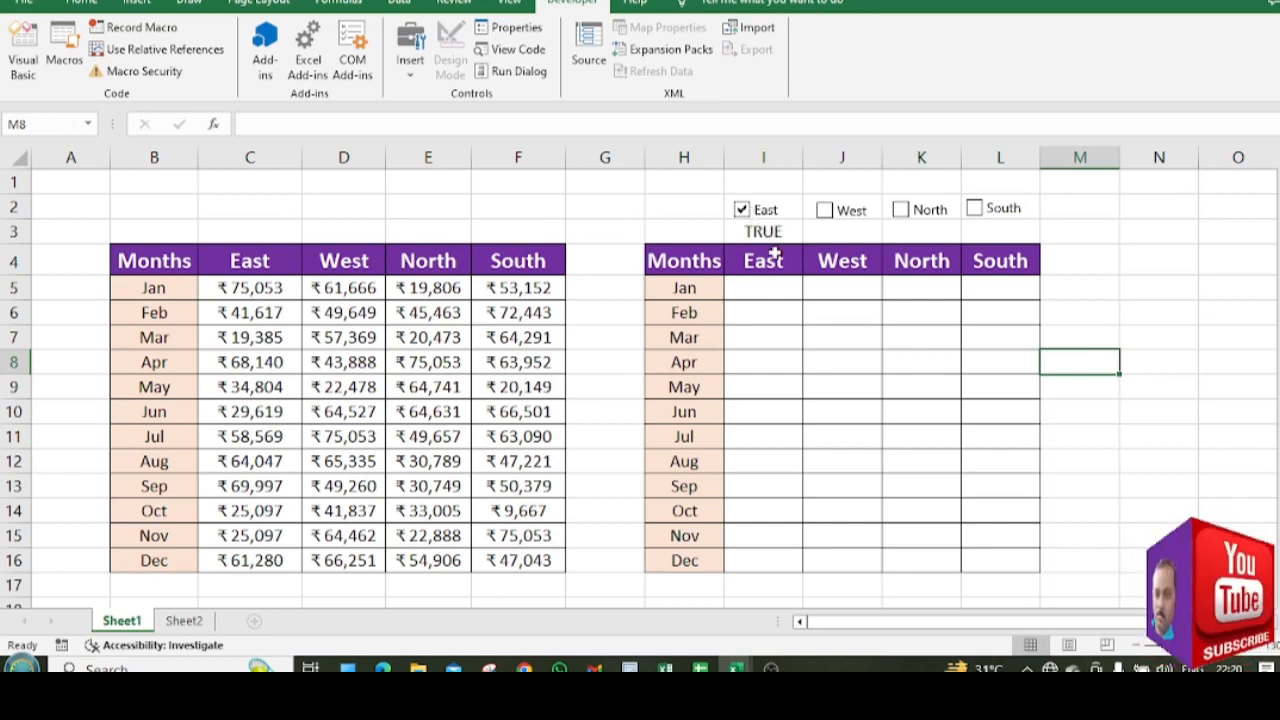
{"action": "left_click", "coordinate": [840, 216]}
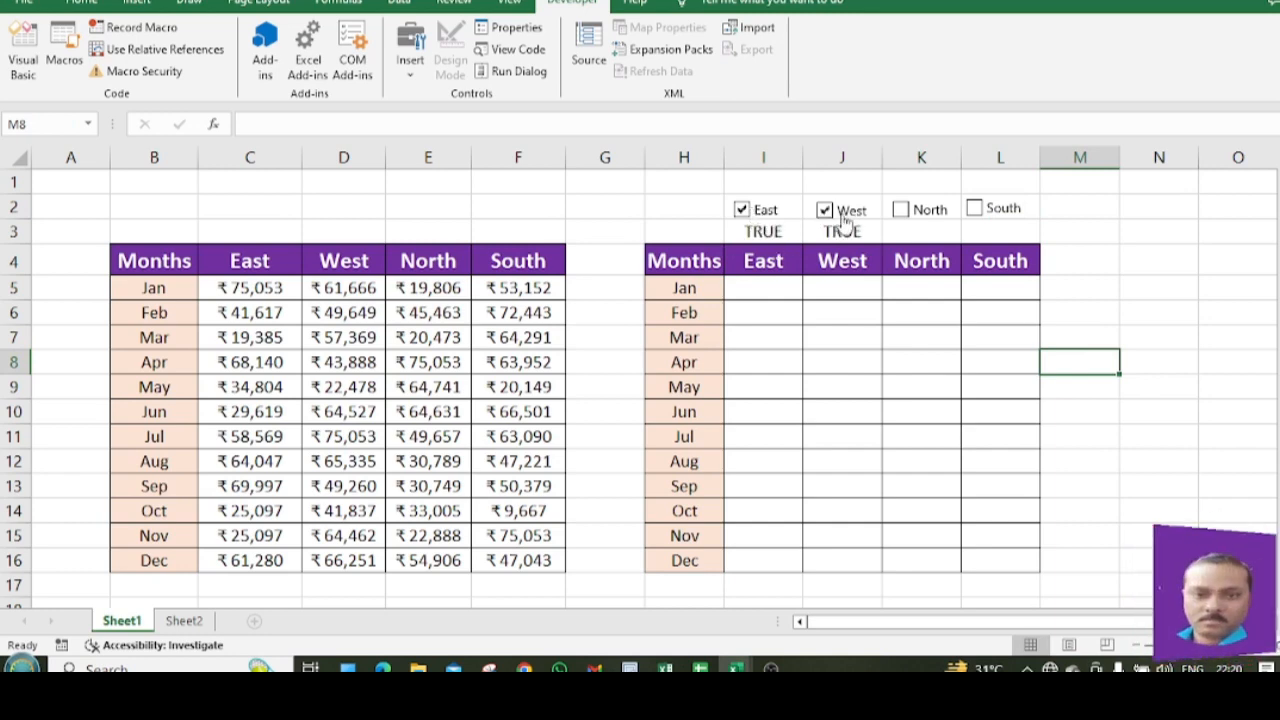
{"action": "left_click", "coordinate": [916, 212]}
{"action": "left_click", "coordinate": [981, 214]}
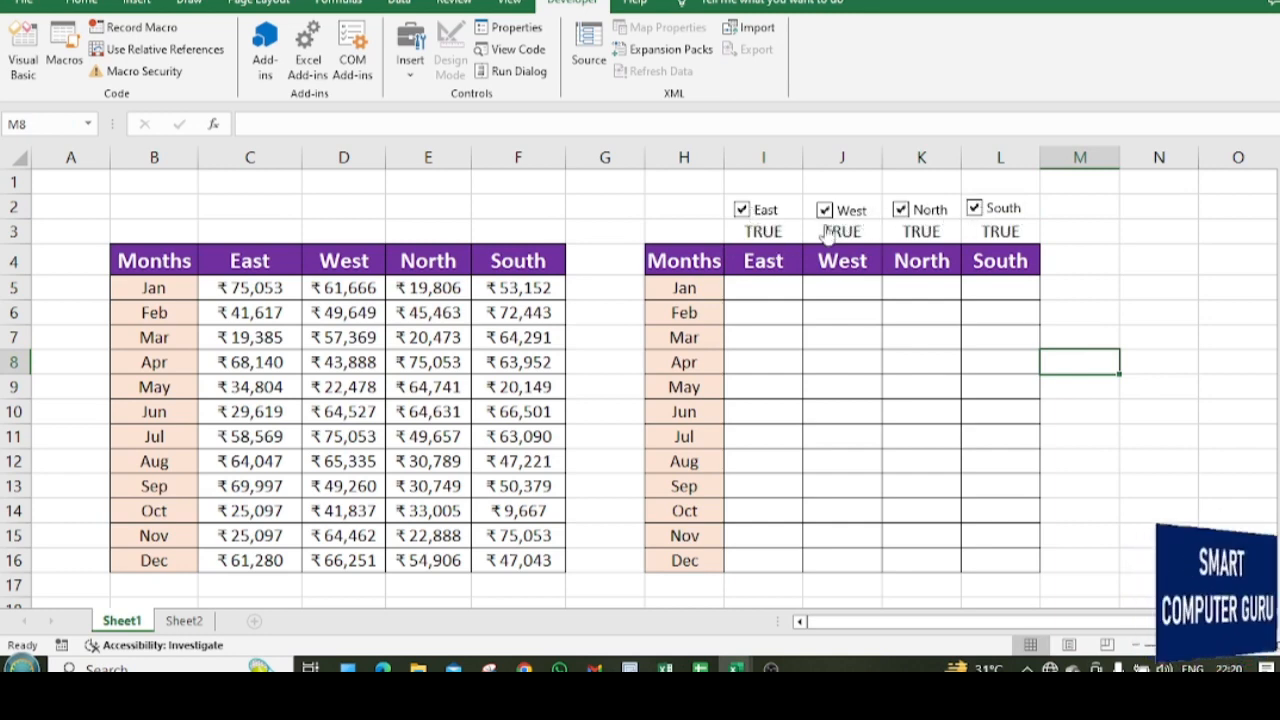
{"action": "left_click", "coordinate": [767, 212]}
{"action": "left_click", "coordinate": [848, 215]}
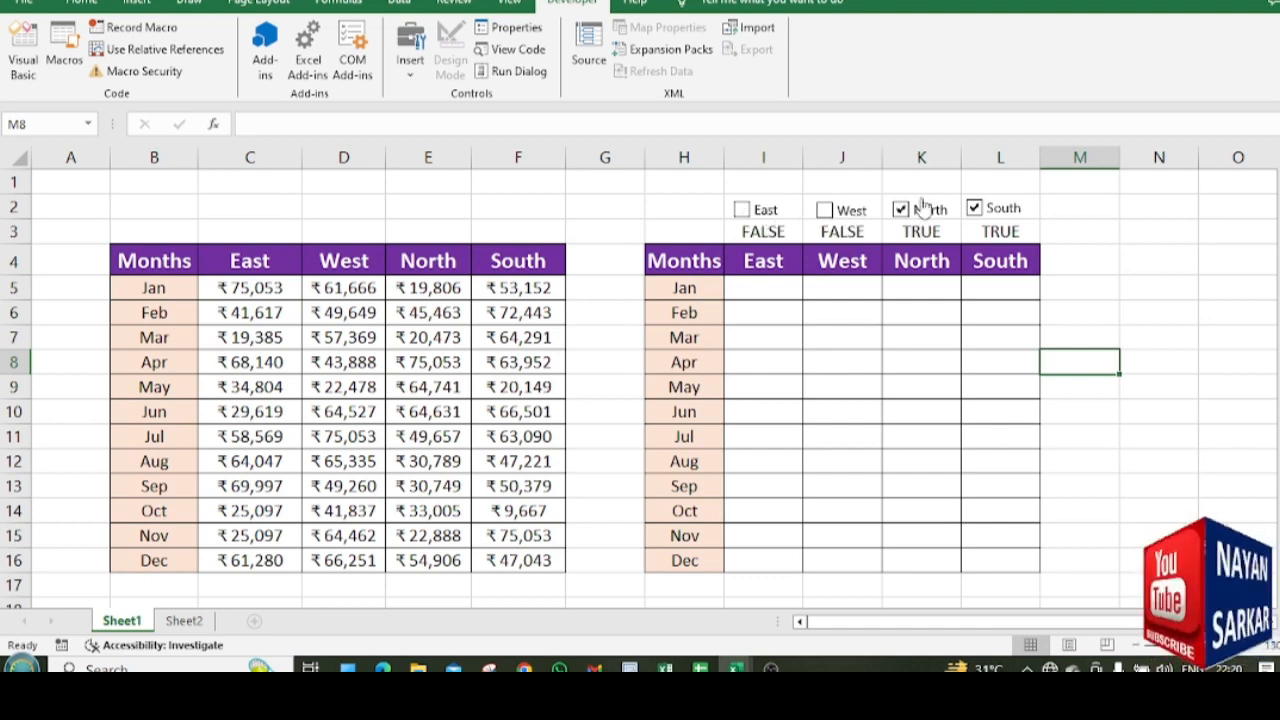
{"action": "left_click", "coordinate": [925, 210]}
{"action": "left_click", "coordinate": [997, 211]}
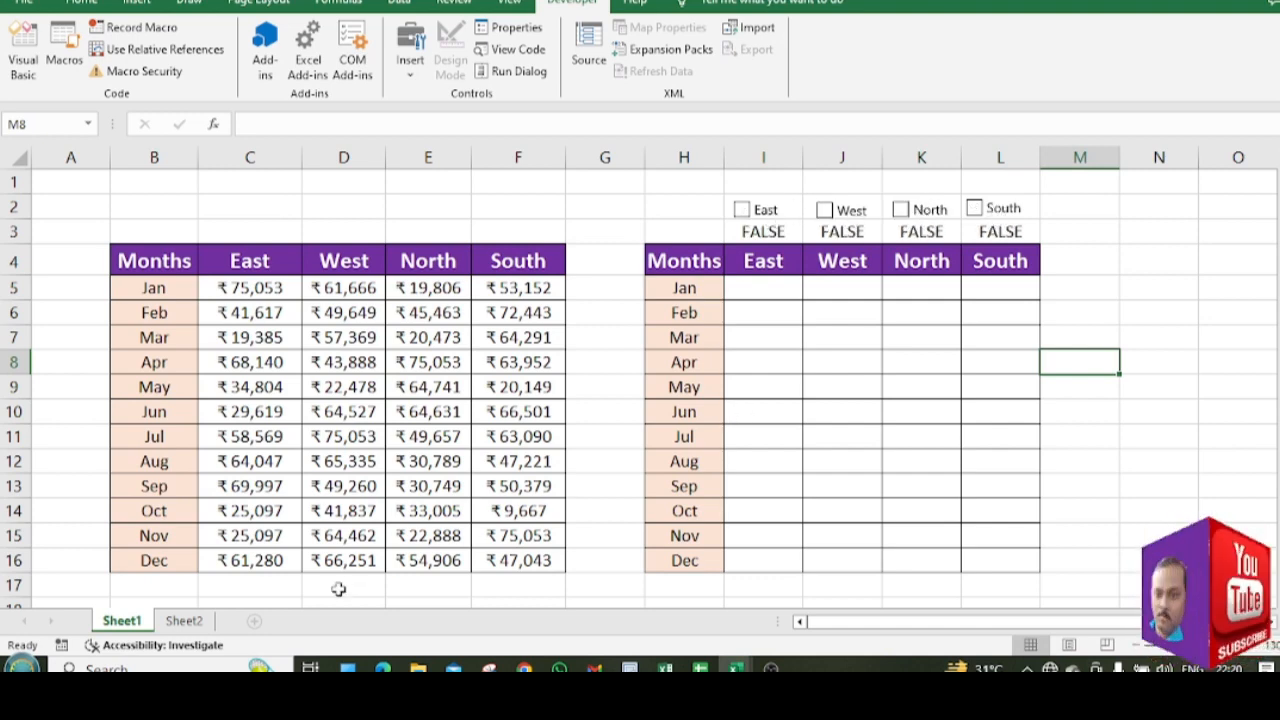
{"action": "left_click", "coordinate": [186, 624]}
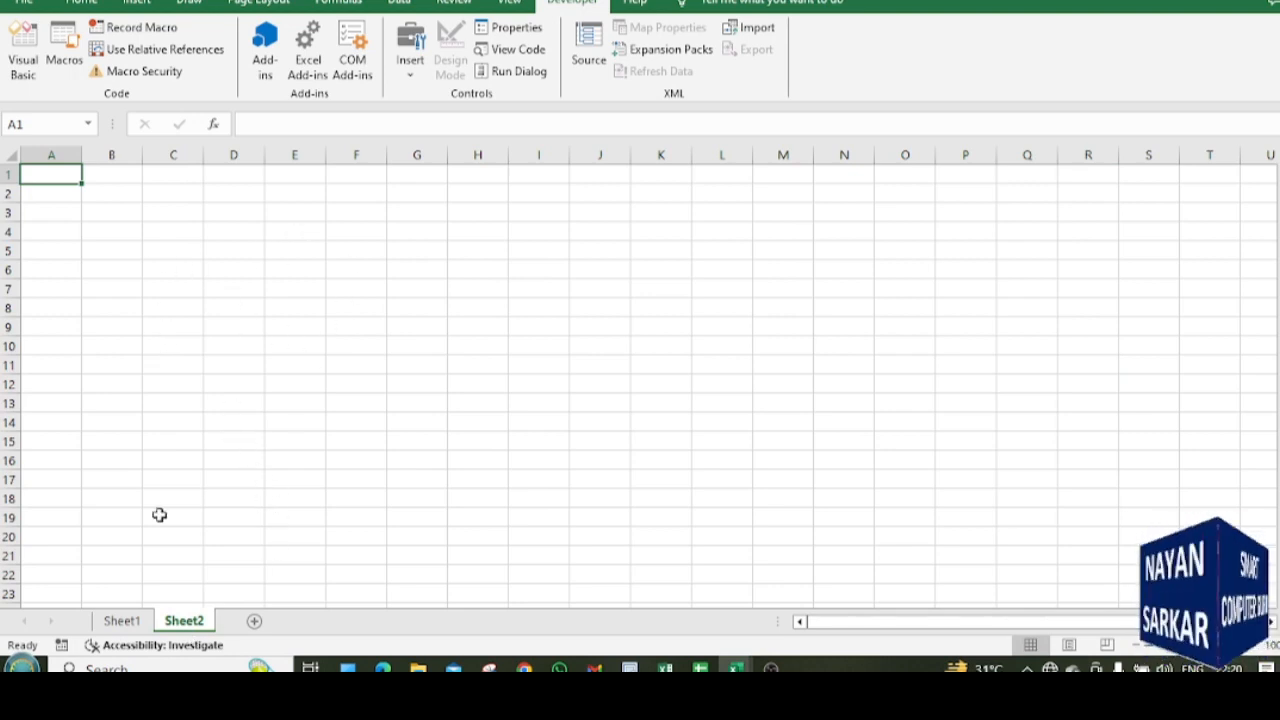
{"action": "left_click", "coordinate": [120, 622]}
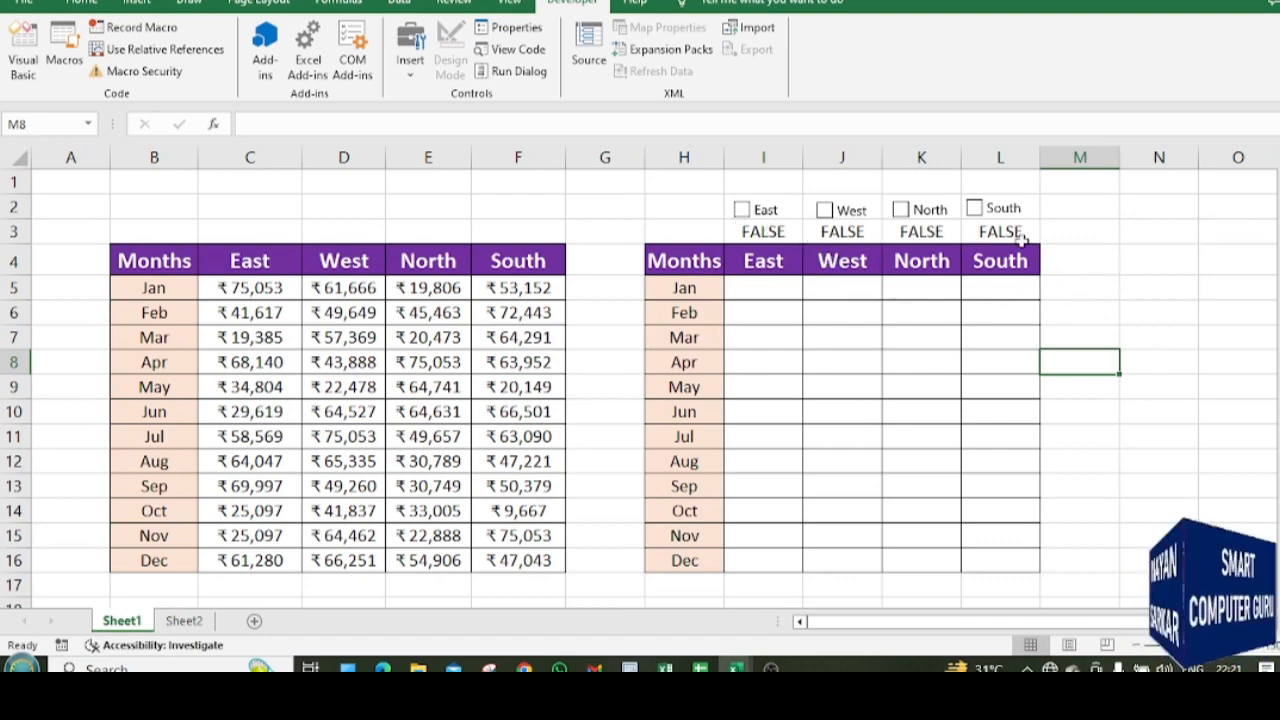
- Toggle the East check box on and off repeatedly to examine how its linked cell I3 responds
{"action": "left_click", "coordinate": [766, 213]}
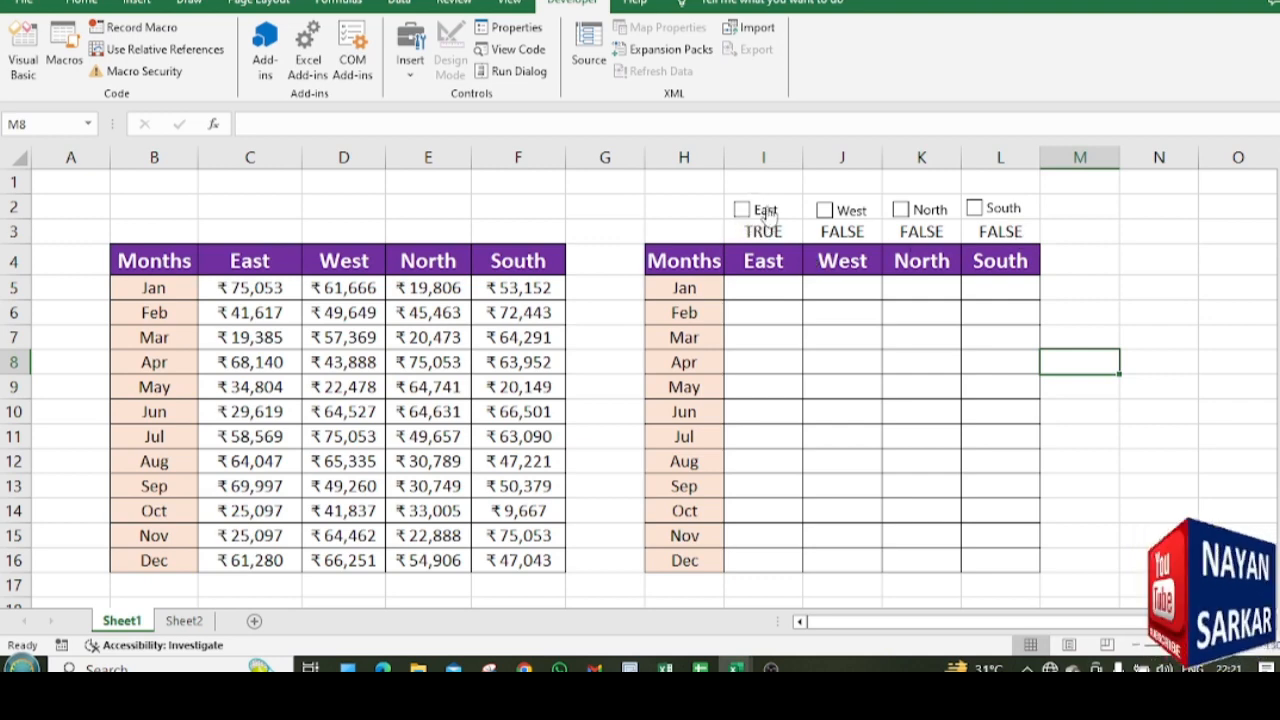
{"action": "left_click", "coordinate": [766, 212]}
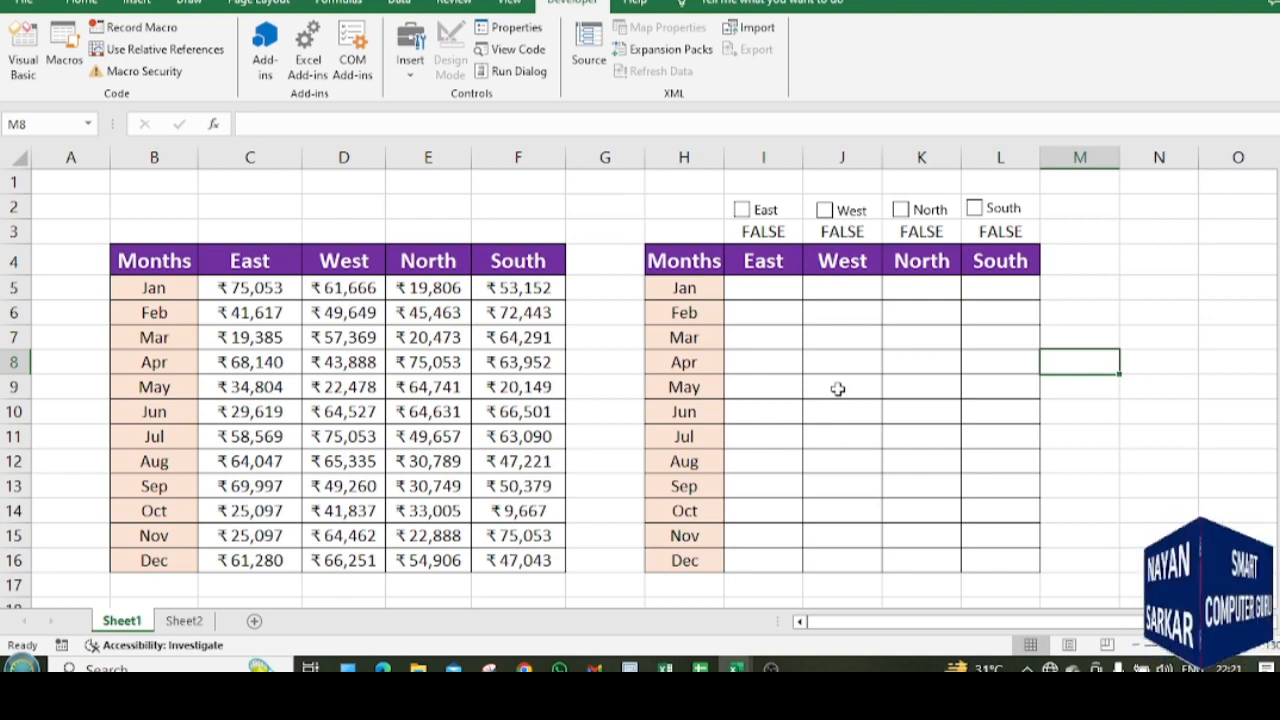
{"action": "left_click", "coordinate": [777, 211]}
{"action": "left_click", "coordinate": [775, 211]}
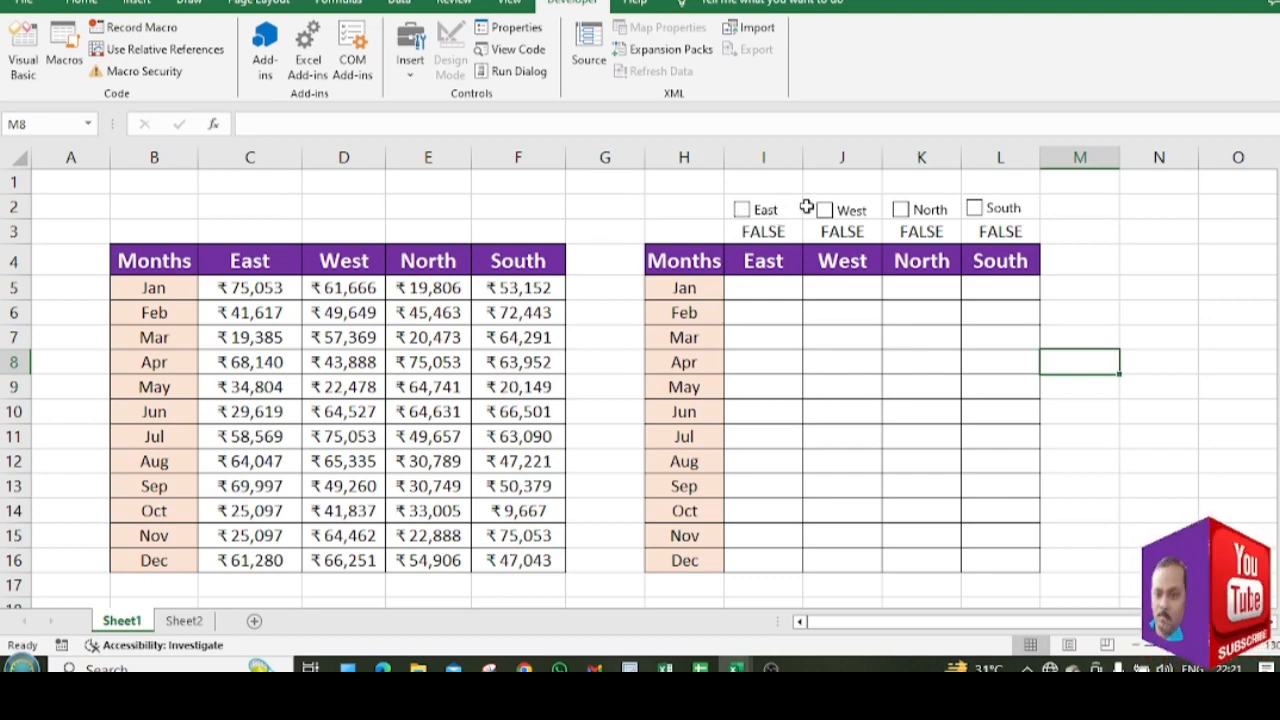
{"action": "left_click", "coordinate": [763, 220]}
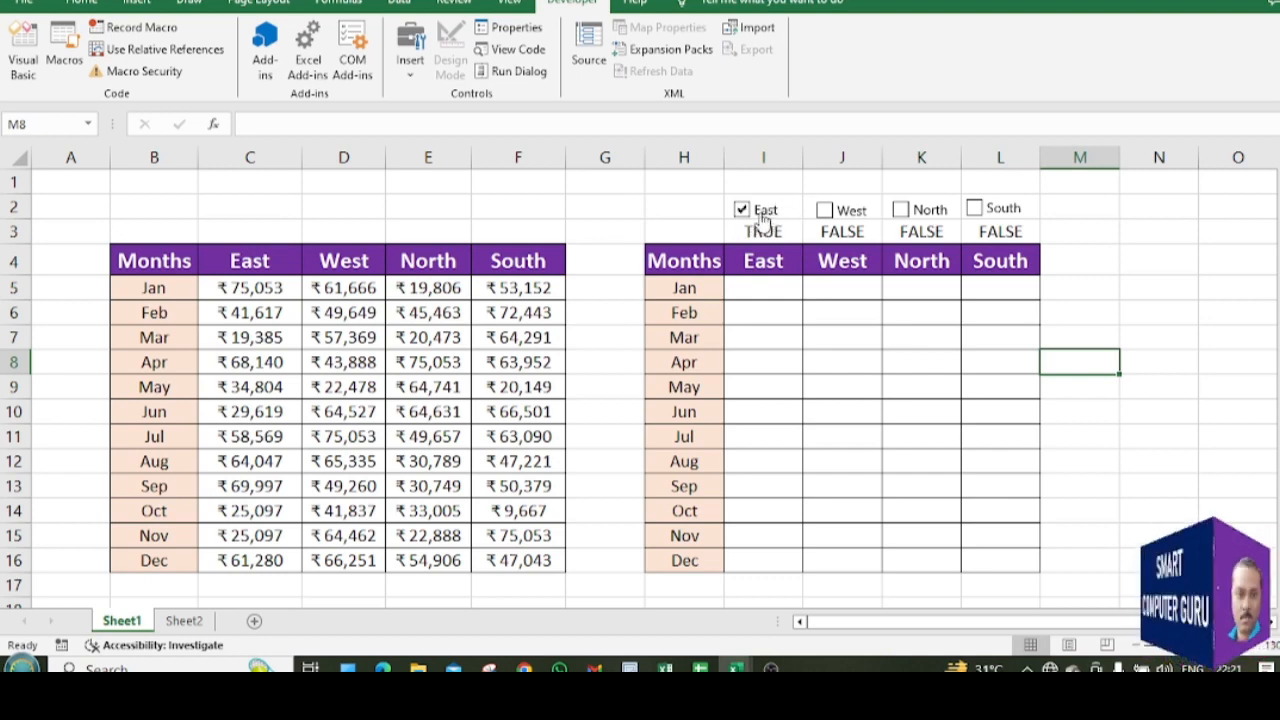
{"action": "left_click", "coordinate": [763, 218]}
{"action": "left_click", "coordinate": [765, 220]}
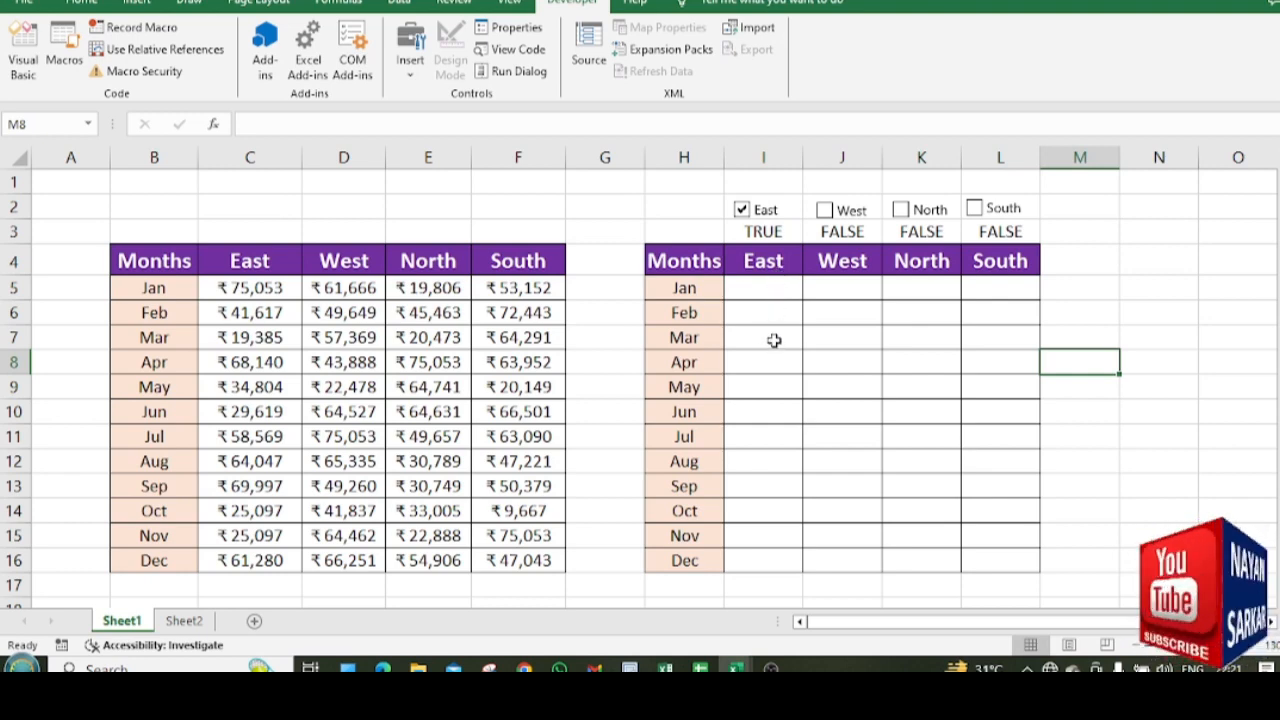
{"action": "left_click", "coordinate": [785, 213]}
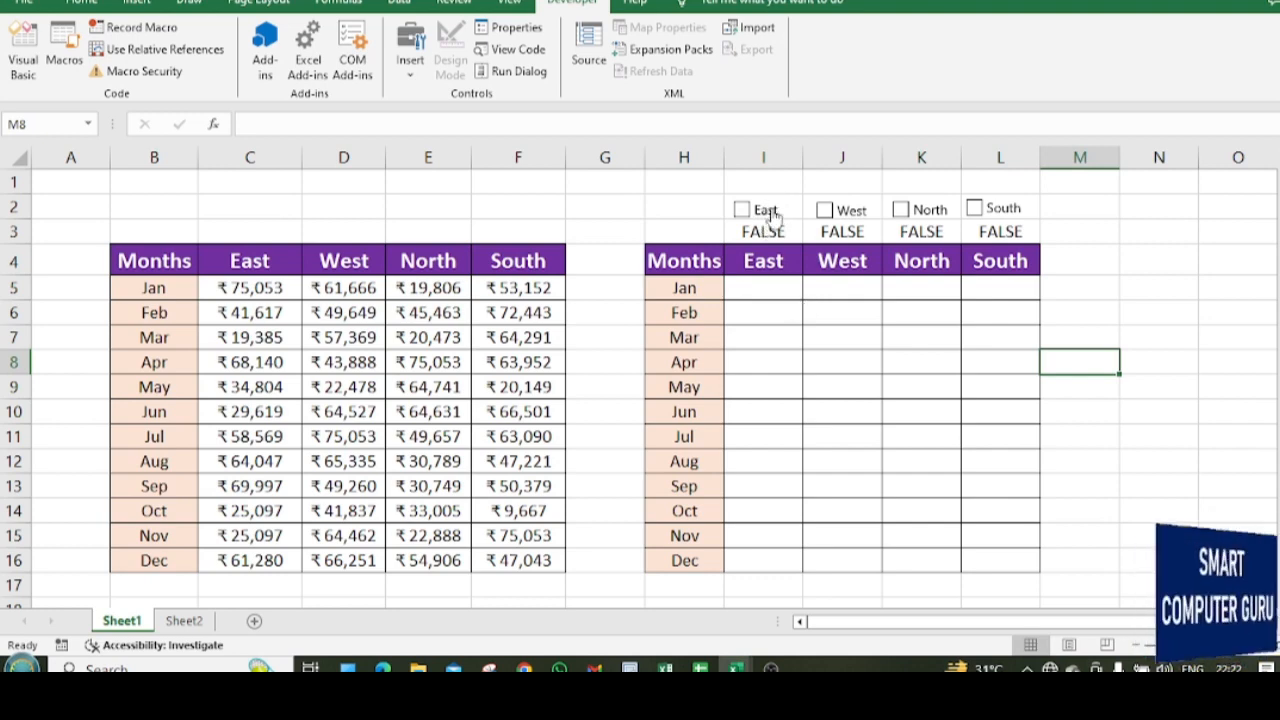
- Tick East, review the empty East and West month cells in the second table, and clear East again
{"action": "left_click", "coordinate": [766, 215]}
{"action": "left_click_drag", "start_coordinate": [764, 287], "coordinate": [783, 583]}
{"action": "left_click", "coordinate": [870, 335]}
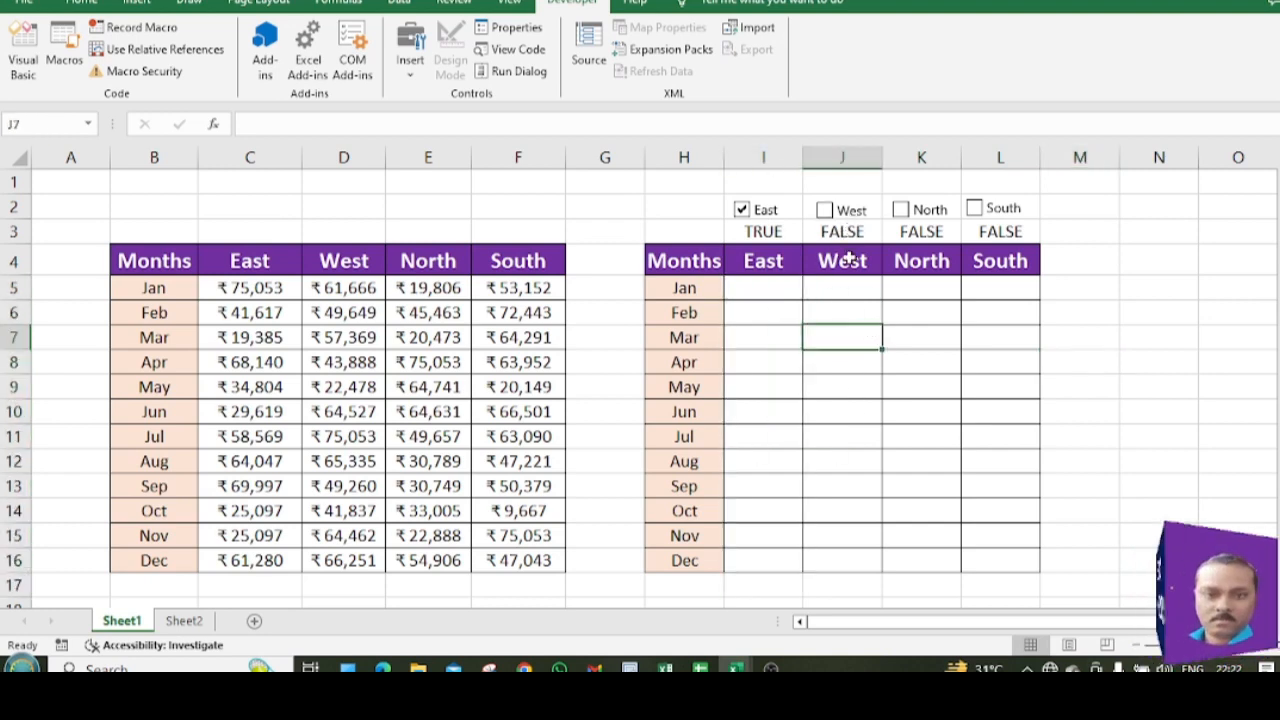
{"action": "left_click_drag", "start_coordinate": [843, 287], "coordinate": [861, 537]}
{"action": "left_click", "coordinate": [952, 357]}
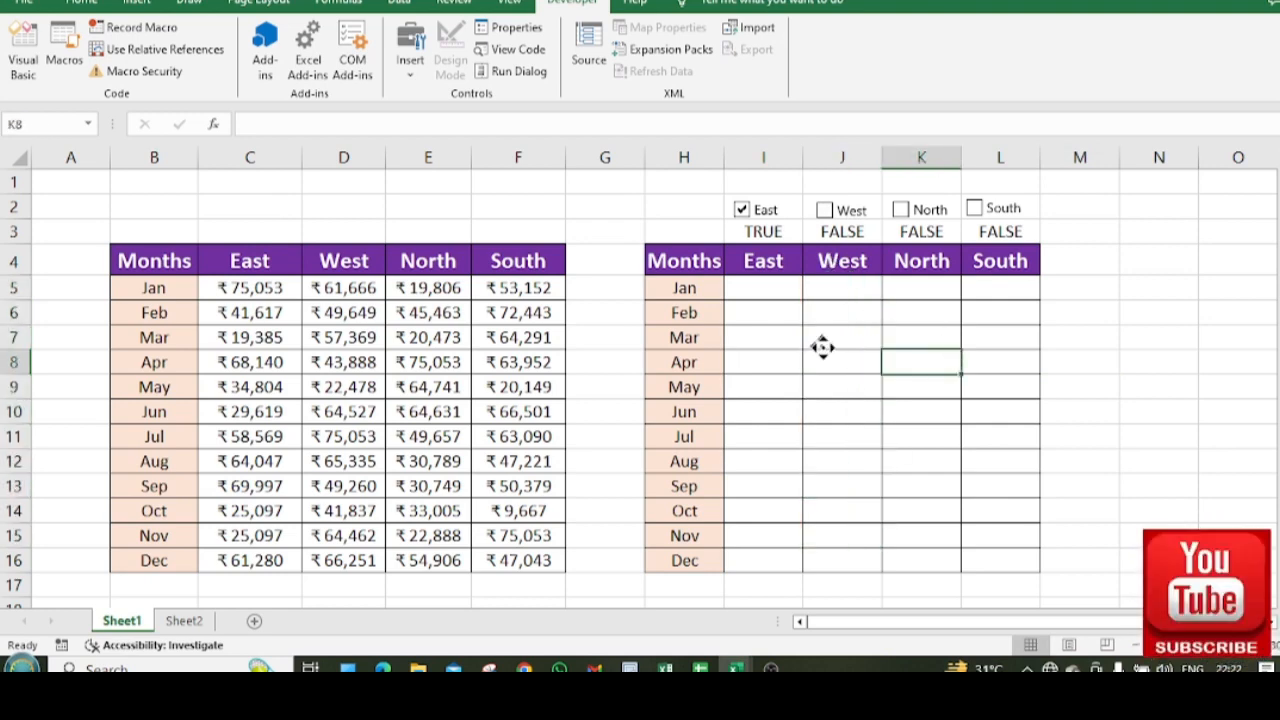
{"action": "left_click", "coordinate": [762, 212]}
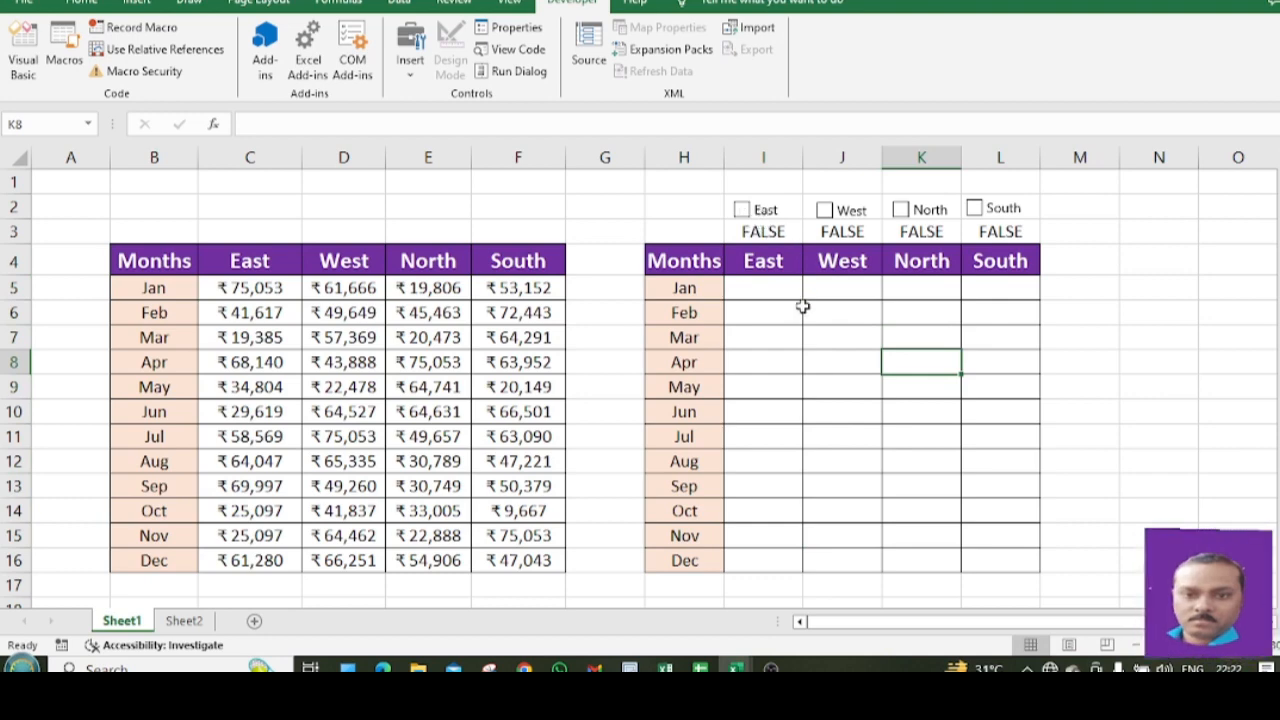
- Start an IF formula in cell I5 with the logical test I3=TRUE
{"action": "left_click", "coordinate": [784, 292]}
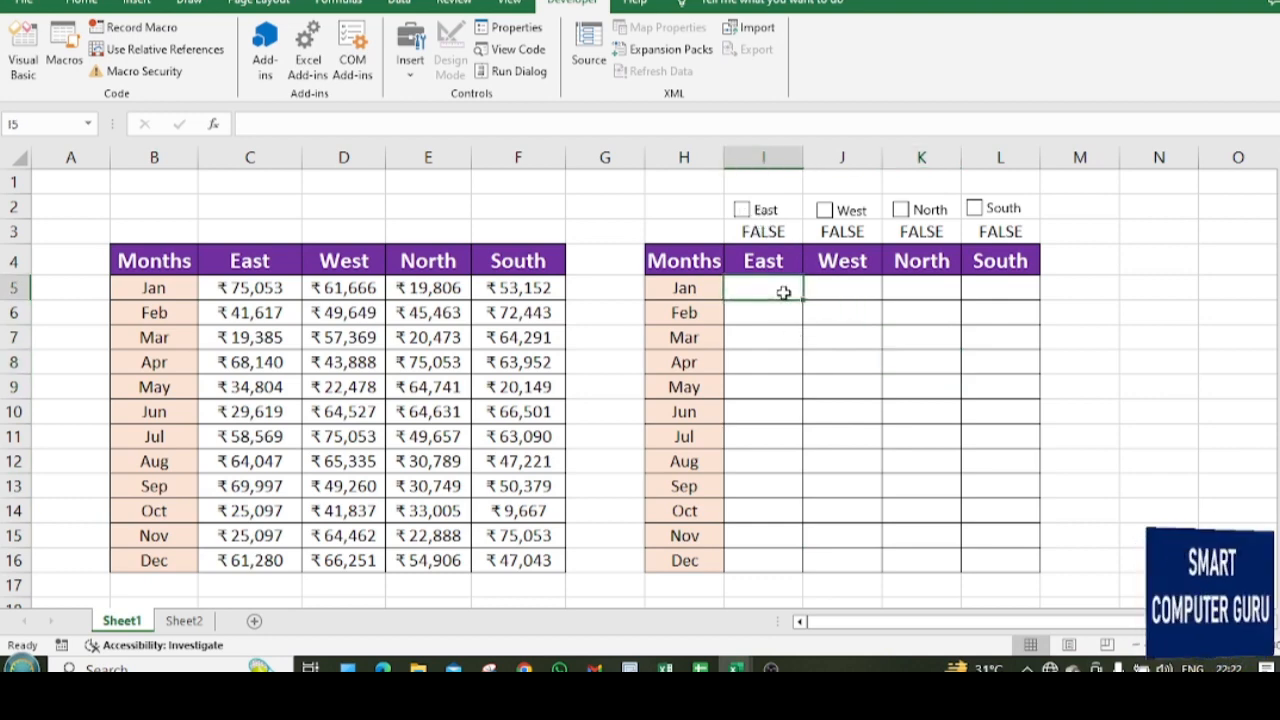
{"action": "type", "text": "="}
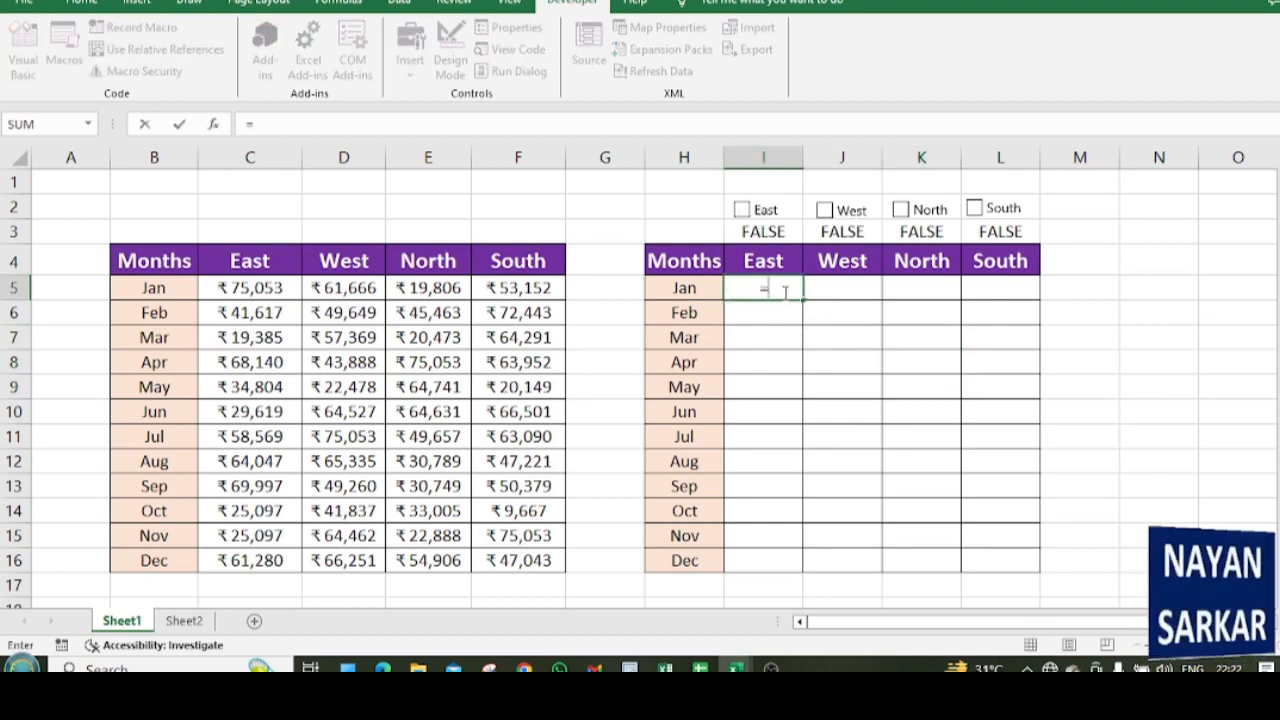
{"action": "type", "text": "if"}
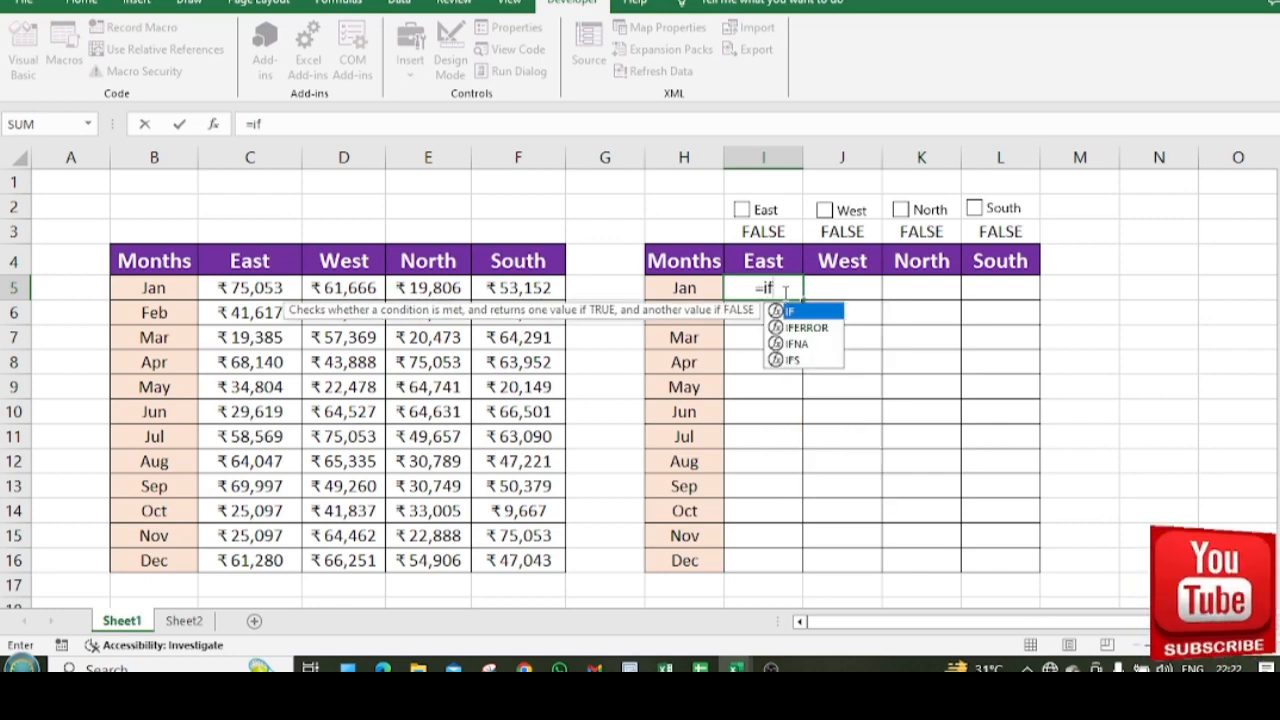
{"action": "key", "text": "Tab"}
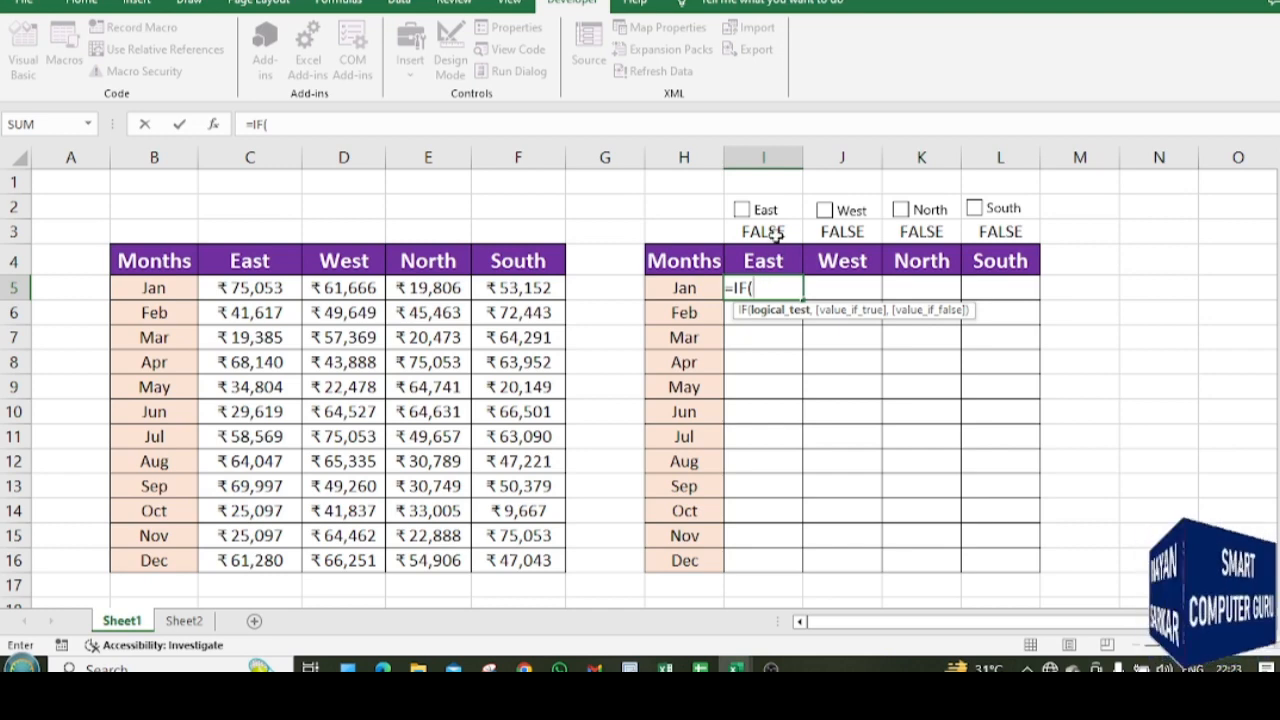
{"action": "left_click", "coordinate": [776, 233]}
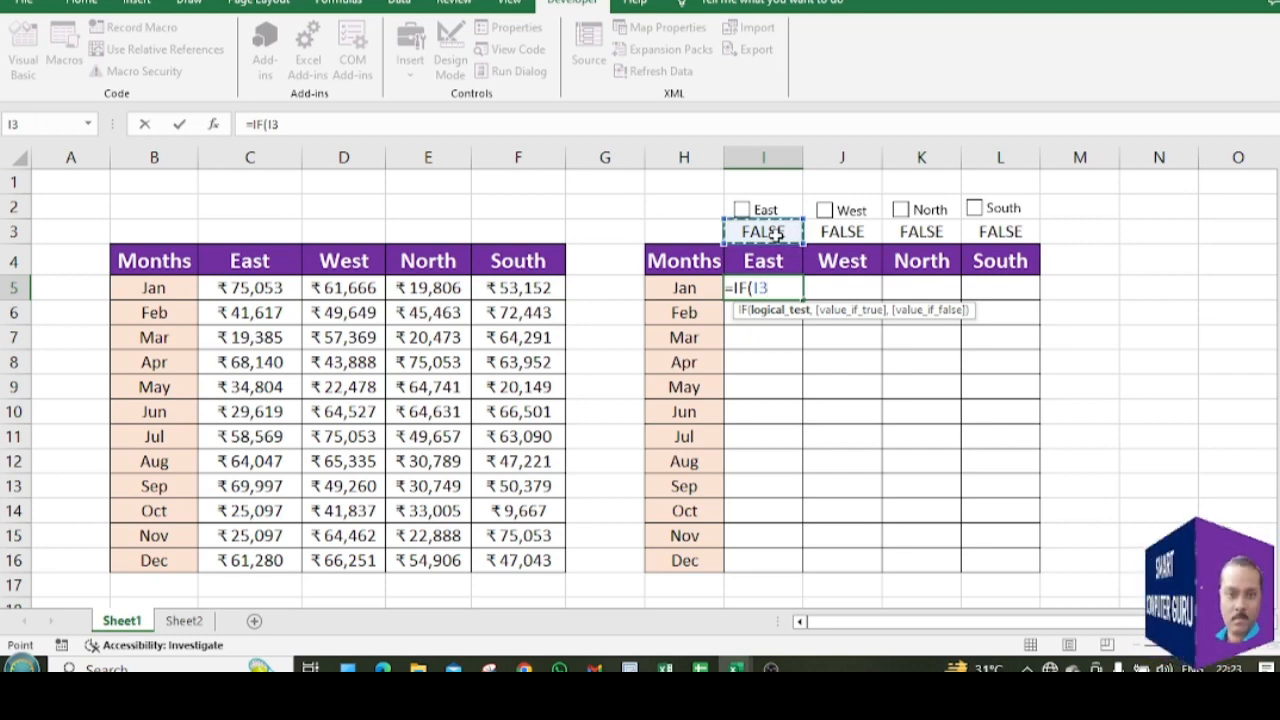
{"action": "type", "text": "="}
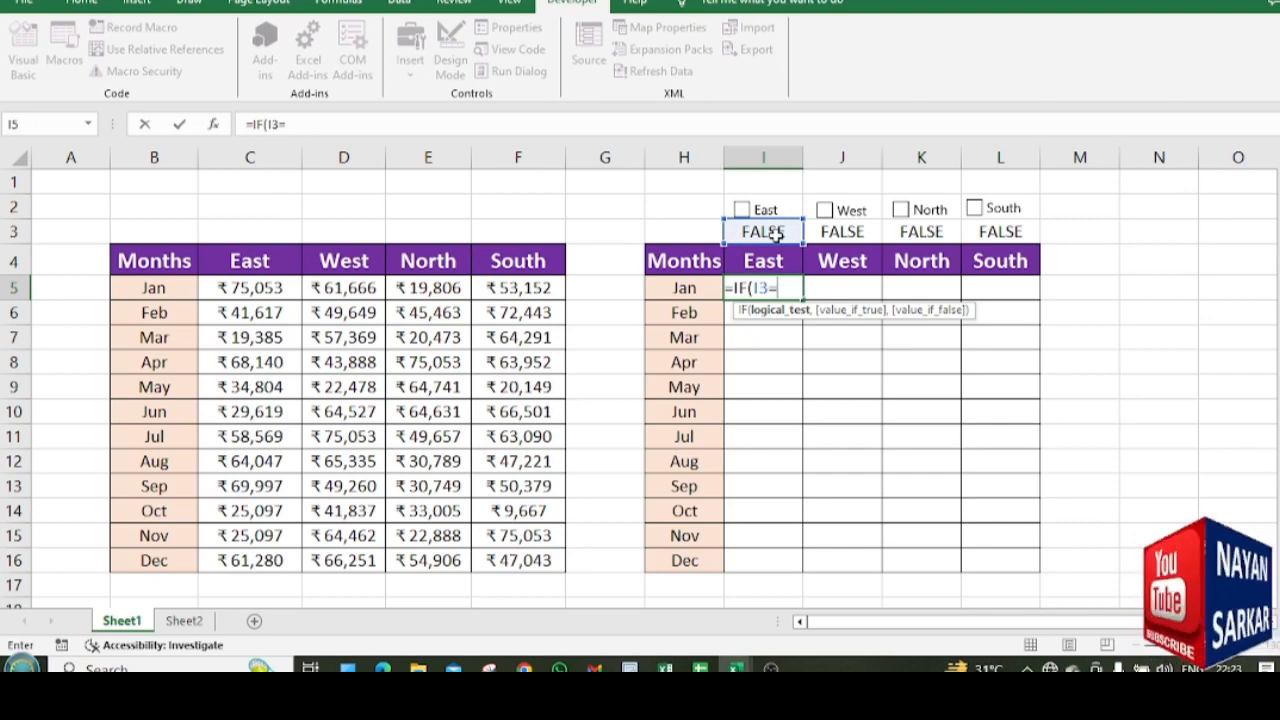
{"action": "type", "text": "T"}
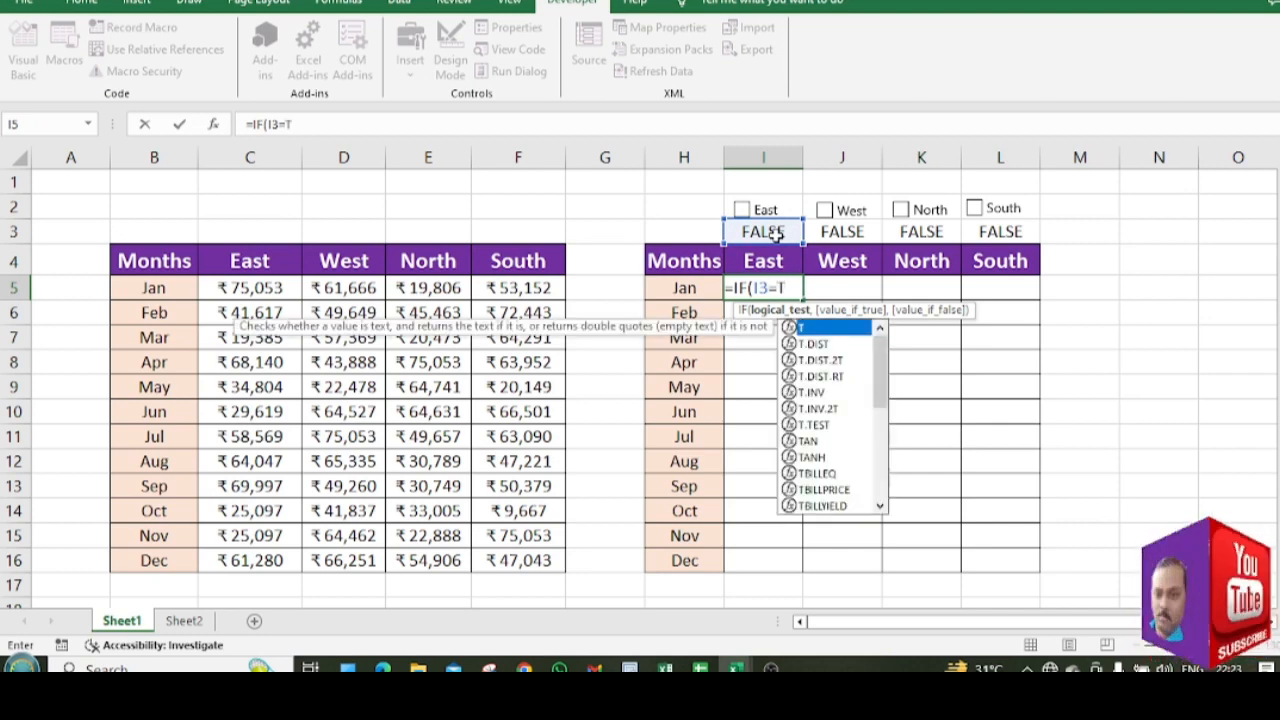
{"action": "type", "text": "ru"}
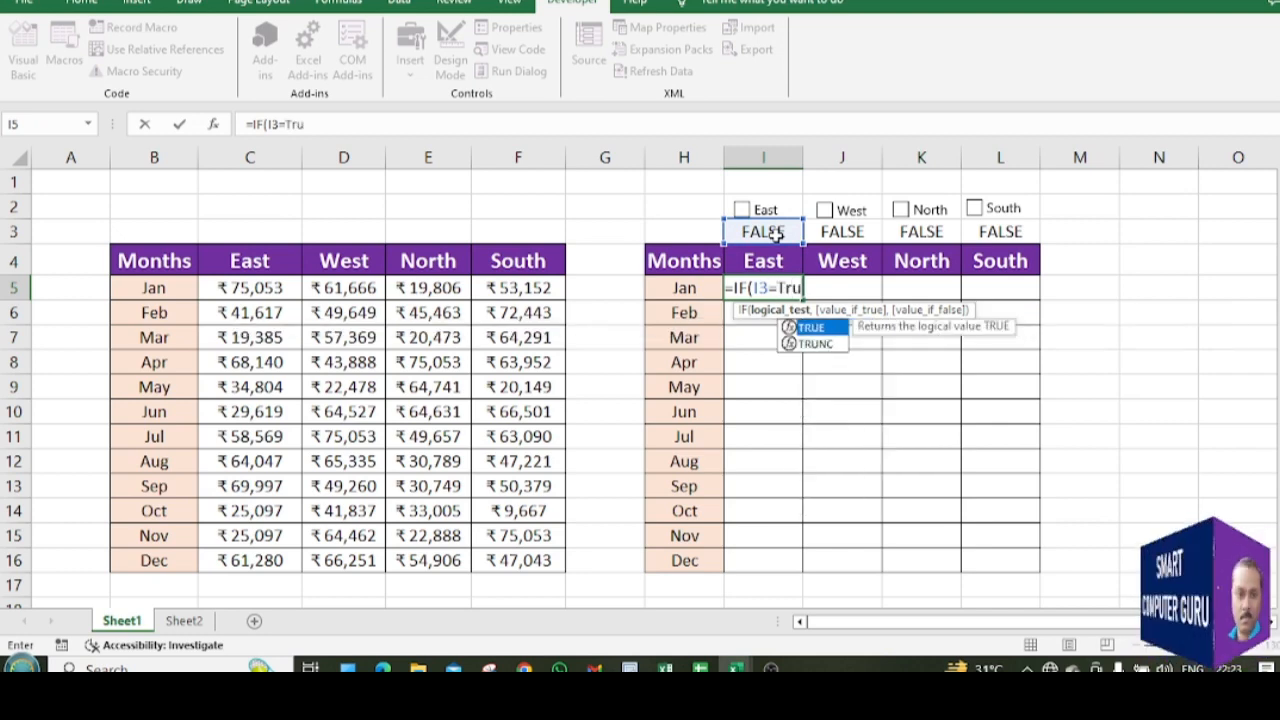
{"action": "type", "text": "e"}
{"action": "key", "text": "Tab"}
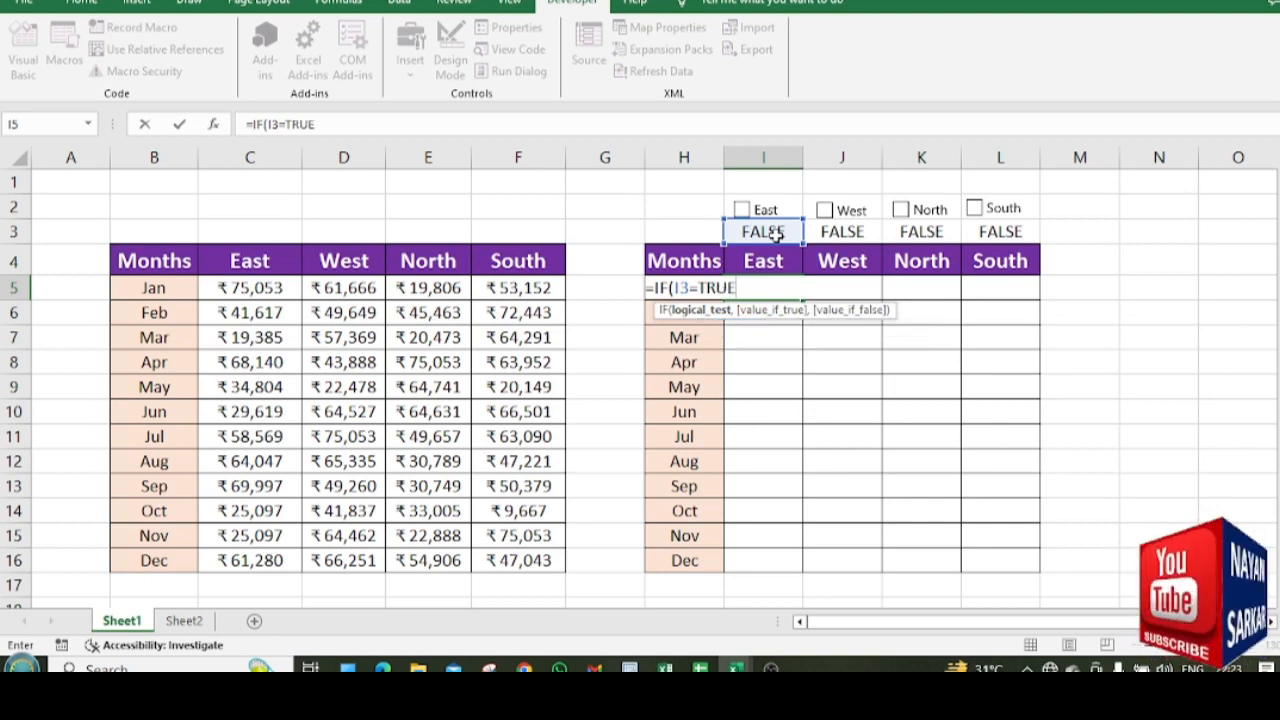
{"action": "scroll", "coordinate": [777, 240], "scroll_direction": "down", "scroll_amount": 2}
{"action": "scroll", "coordinate": [777, 246], "scroll_direction": "up", "scroll_amount": 2}
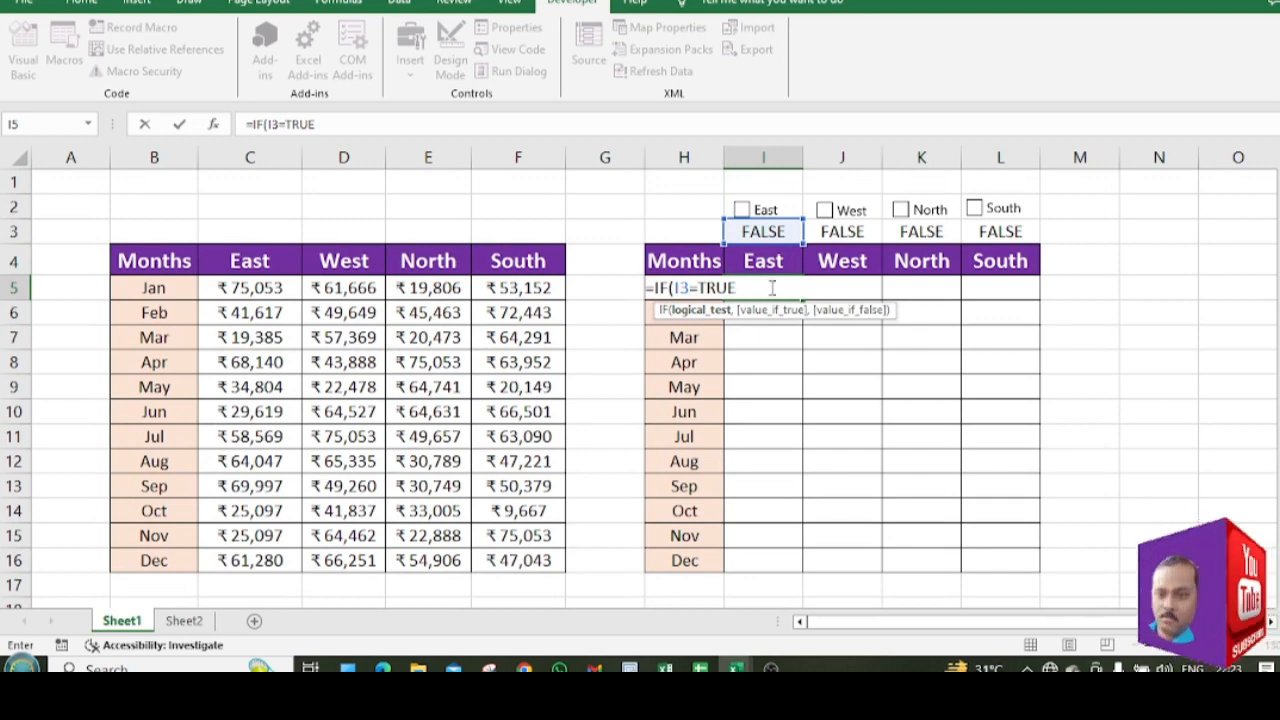
- Lock the row of the I3 reference and complete the I5 formula as =IF(I$3=TRUE,C5,"")
{"action": "left_click", "coordinate": [681, 288]}
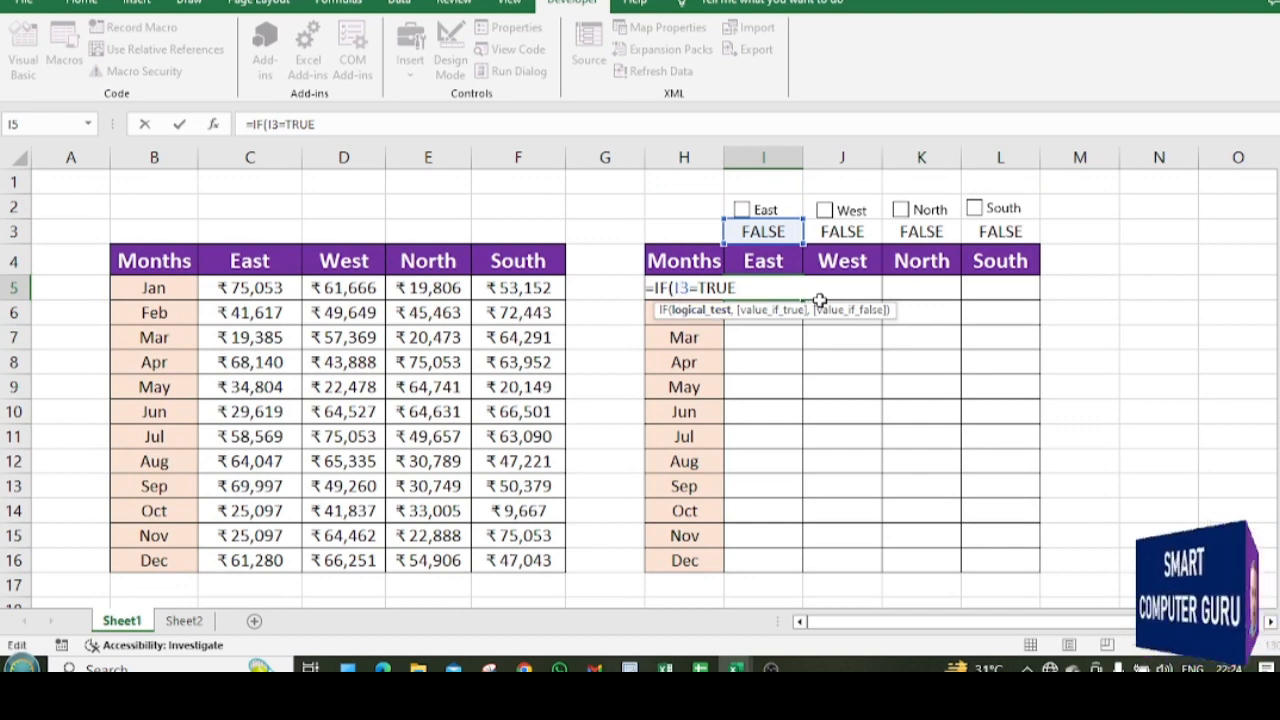
{"action": "type", "text": "$"}
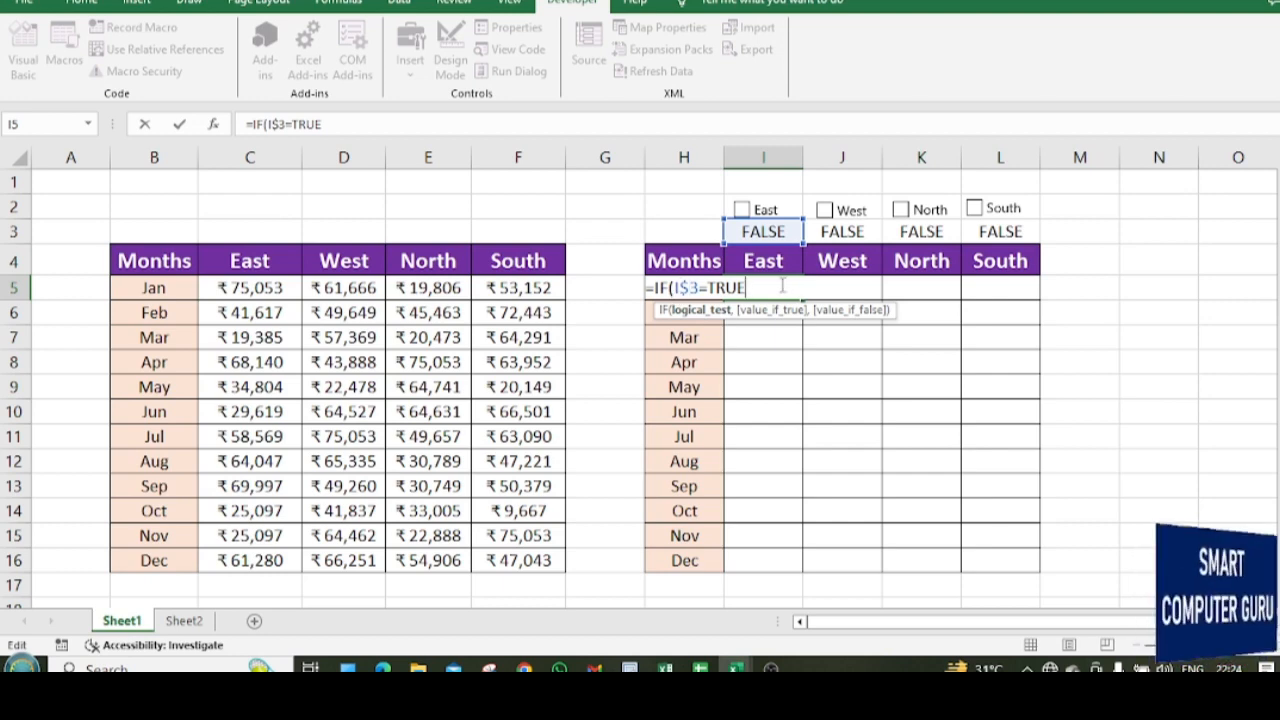
{"action": "type", "text": ","}
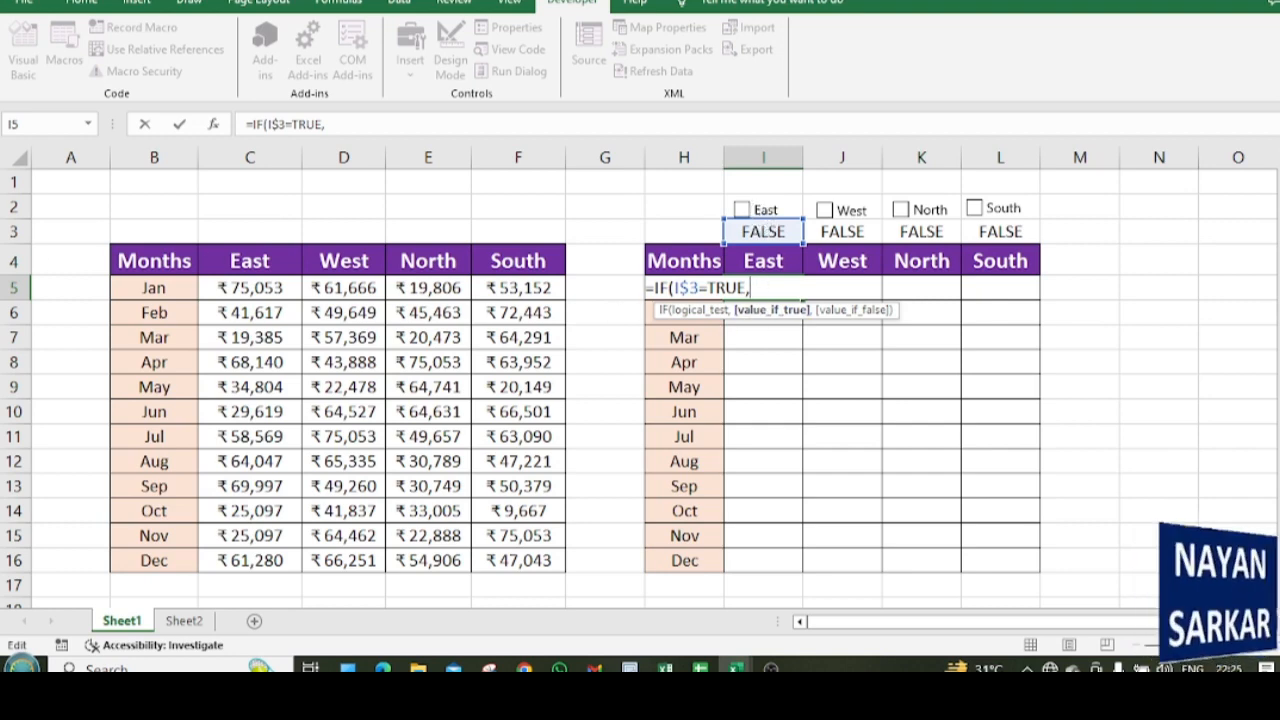
{"action": "left_click", "coordinate": [255, 290]}
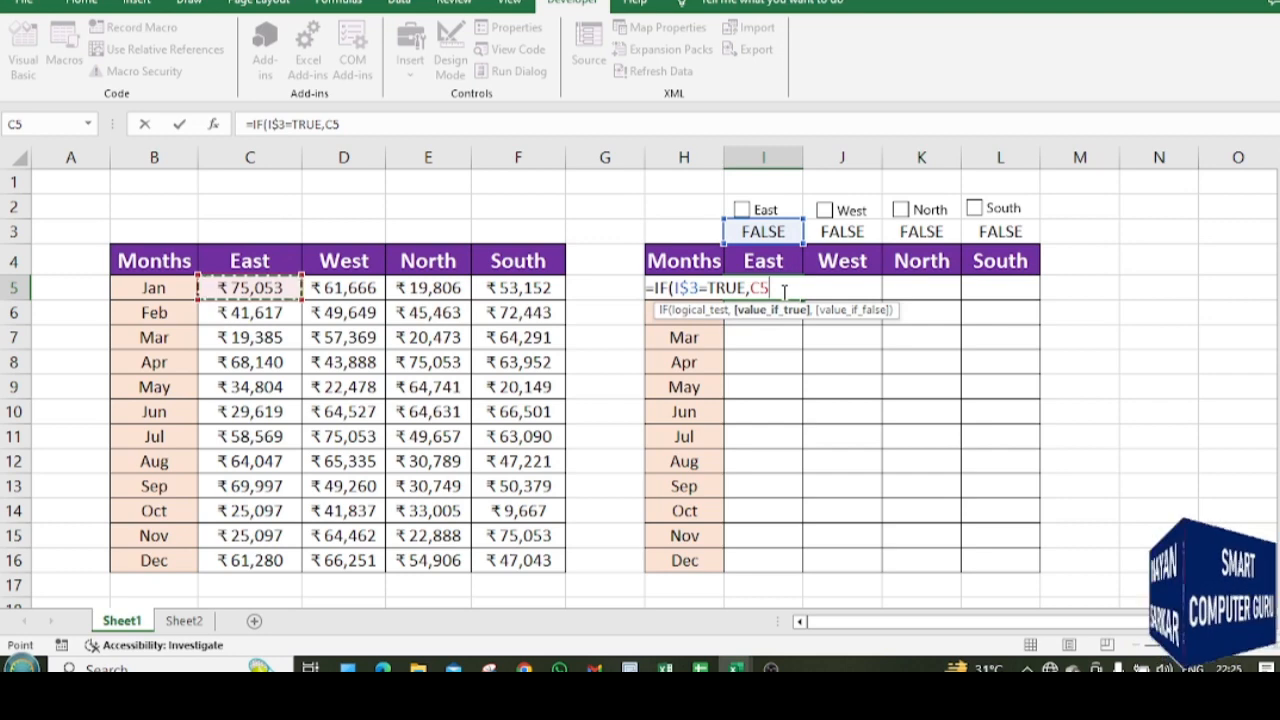
{"action": "type", "text": ","}
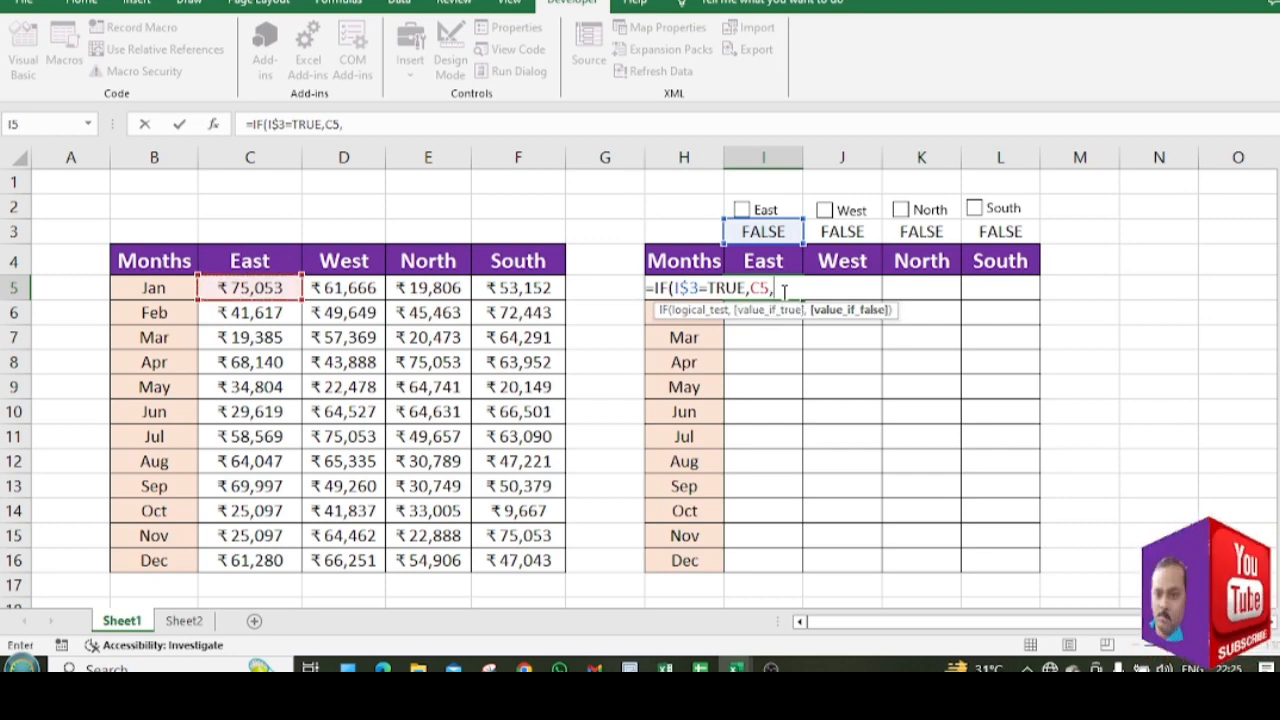
{"action": "type", "text": "\"\""}
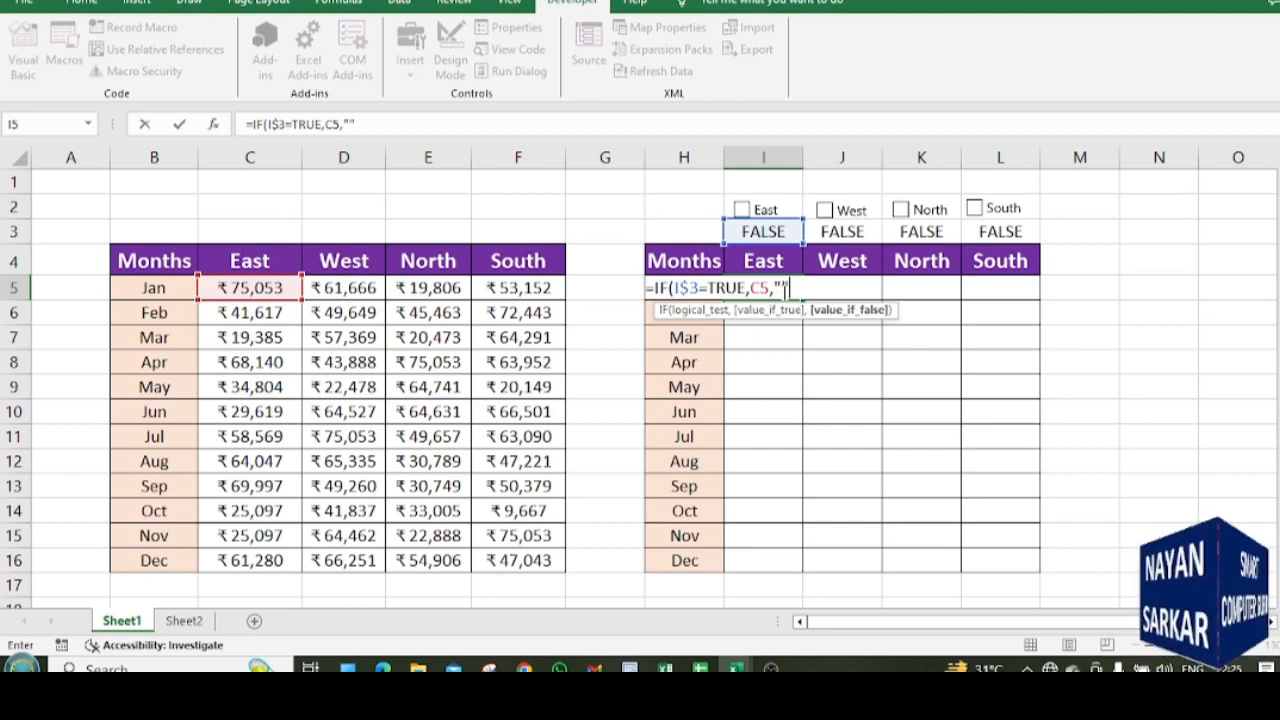
{"action": "type", "text": "\")"}
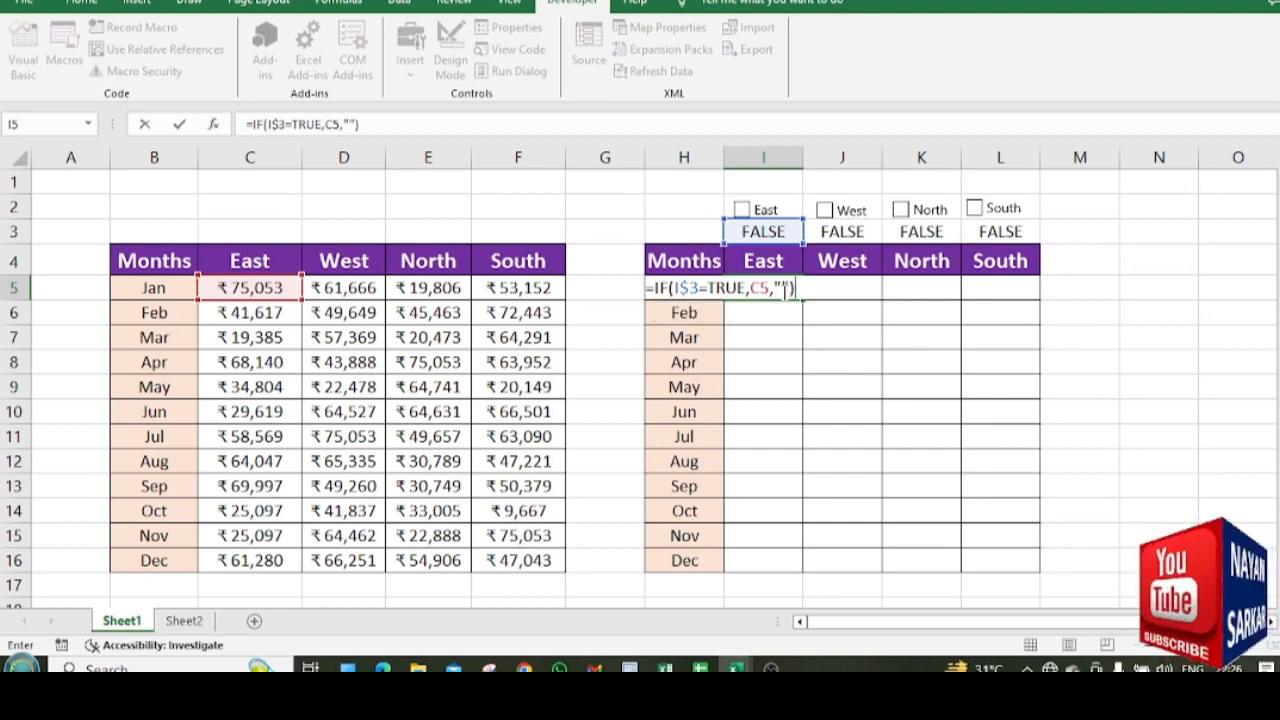
{"action": "key", "text": "Return"}
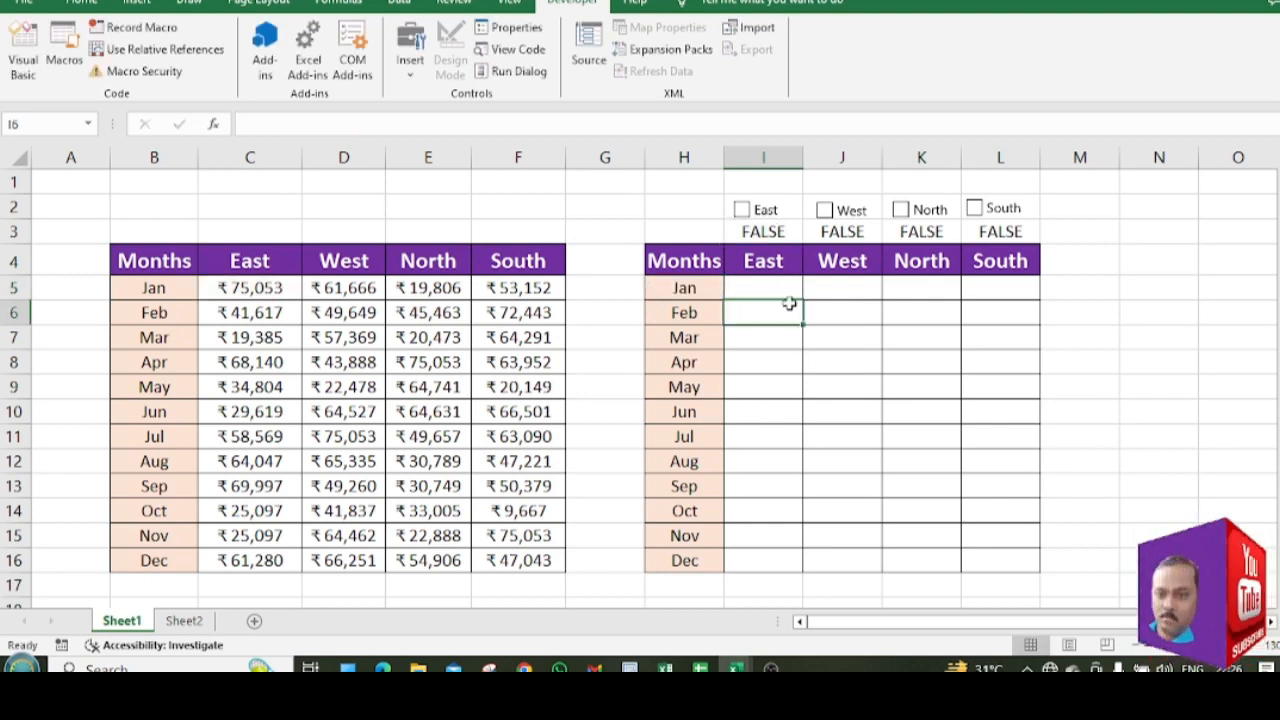
- Tick the East check box and fill the I5 formula across the month cells I5:L16 of the second table
{"action": "left_click", "coordinate": [765, 218]}
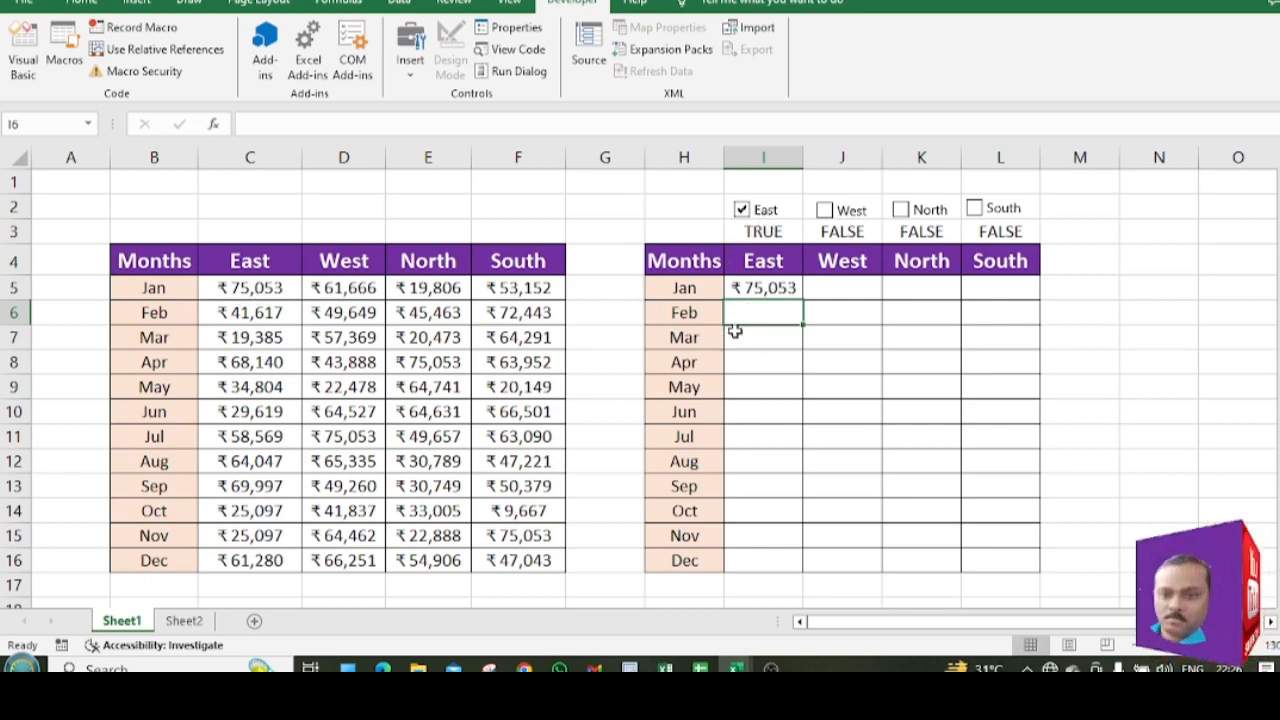
{"action": "left_click", "coordinate": [763, 290]}
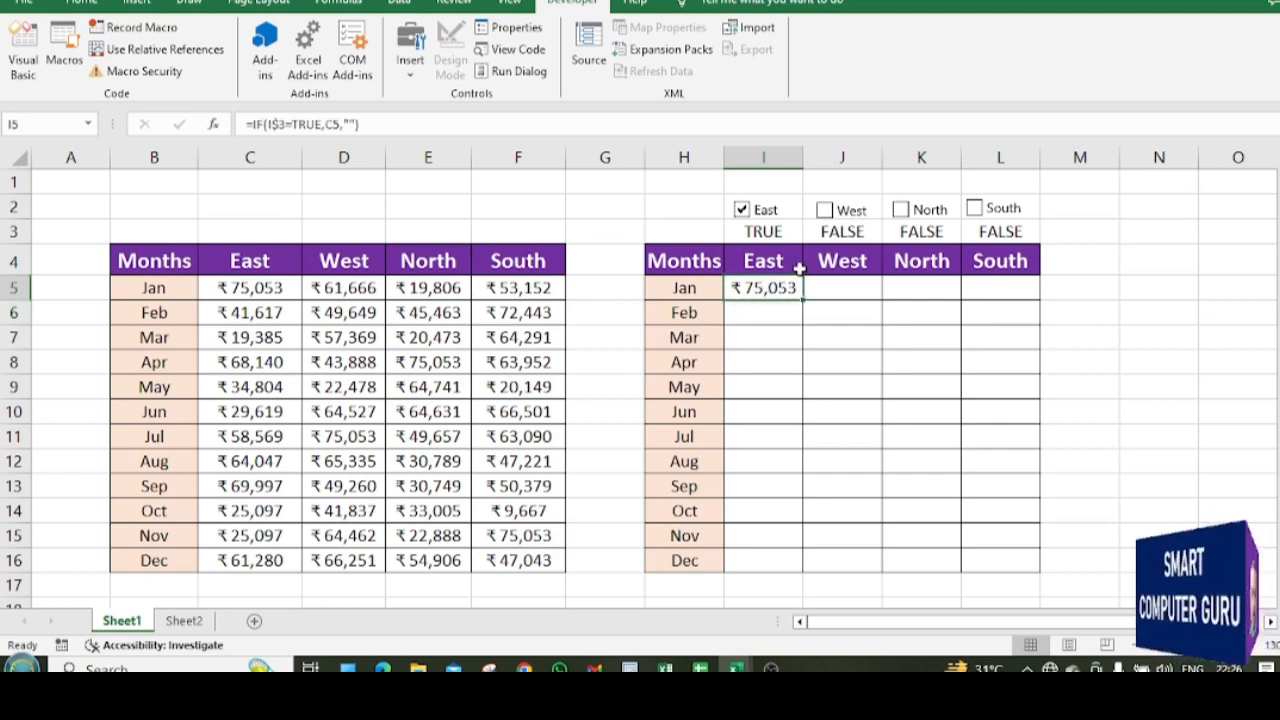
{"action": "left_click_drag", "start_coordinate": [803, 298], "coordinate": [1048, 568]}
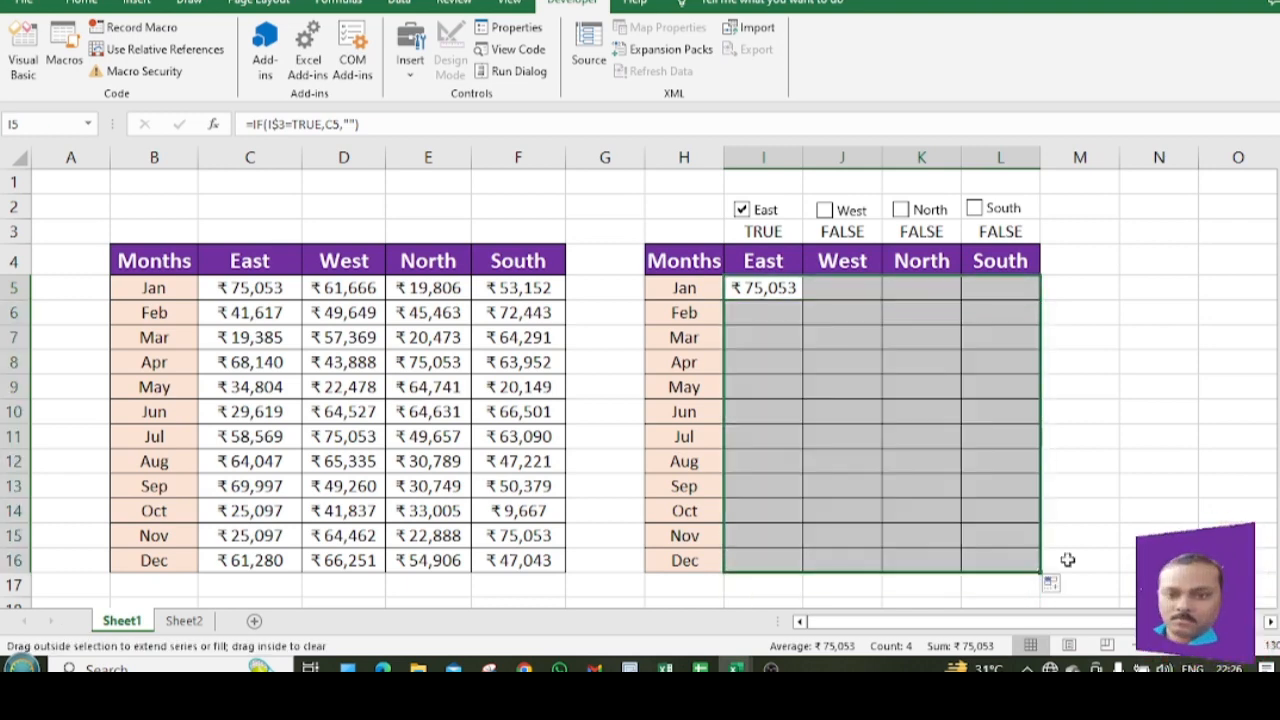
{"action": "left_click", "coordinate": [1150, 485]}
- Tick the West, North and South check boxes to show all four regions in the second table
{"action": "left_click", "coordinate": [838, 210]}
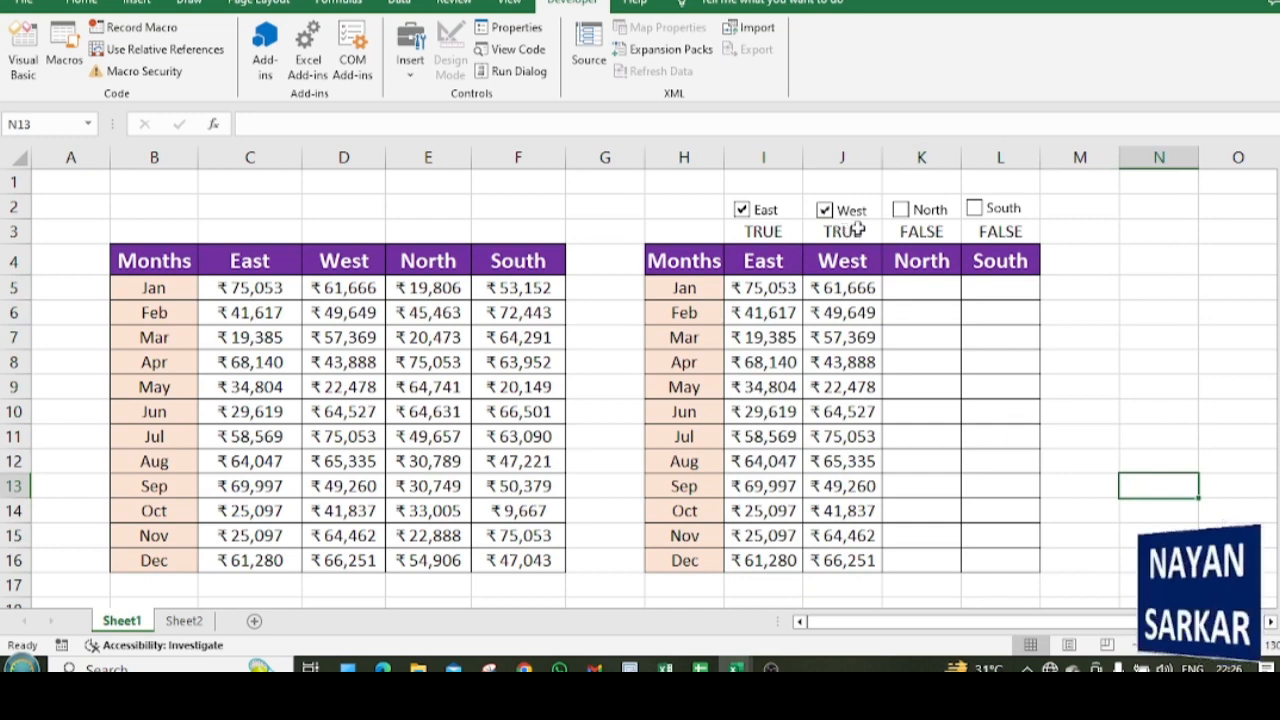
{"action": "left_click", "coordinate": [905, 210]}
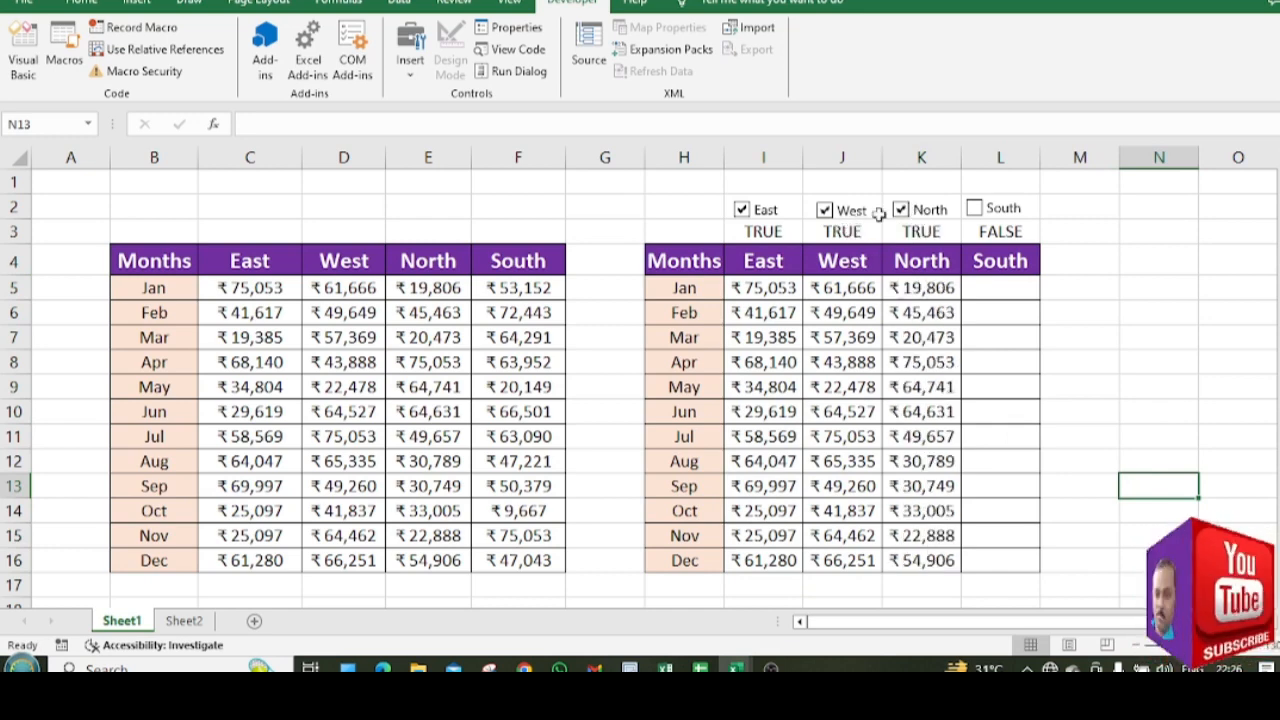
{"action": "left_click", "coordinate": [1005, 210]}
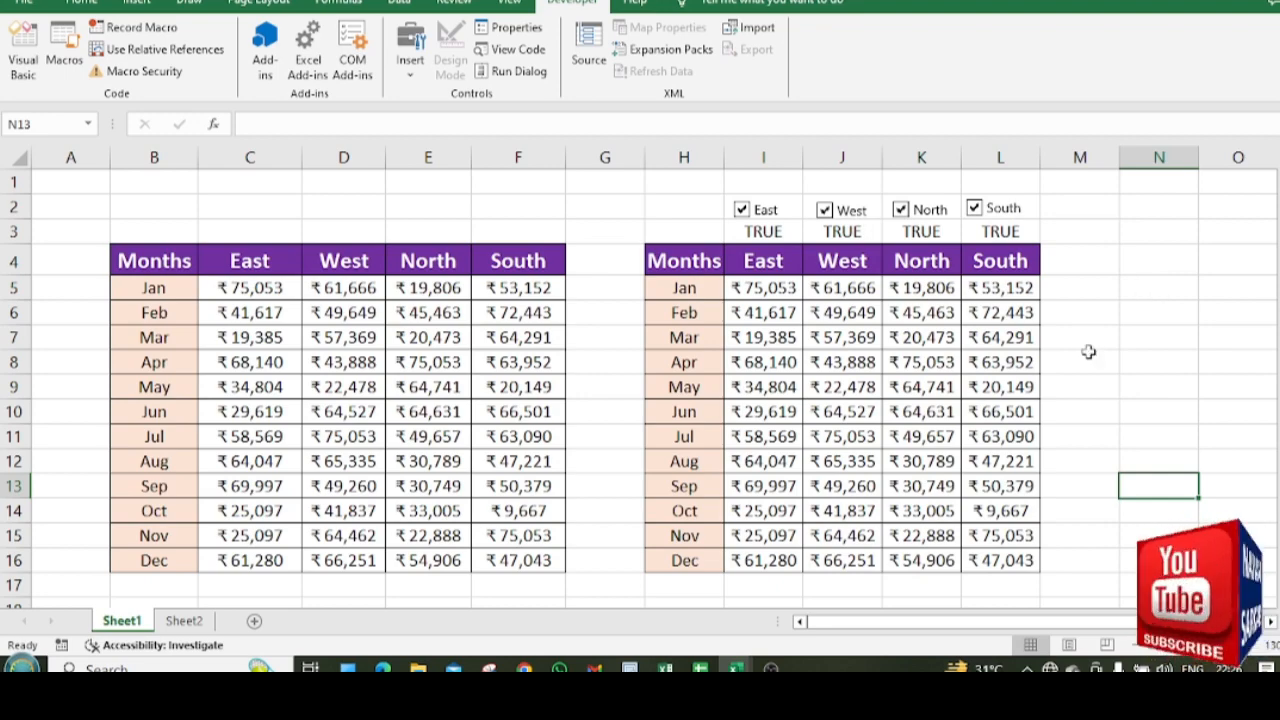
{"action": "scroll", "coordinate": [971, 434], "scroll_direction": "down", "scroll_amount": 3}
{"action": "scroll", "coordinate": [971, 434], "scroll_direction": "up", "scroll_amount": 3}
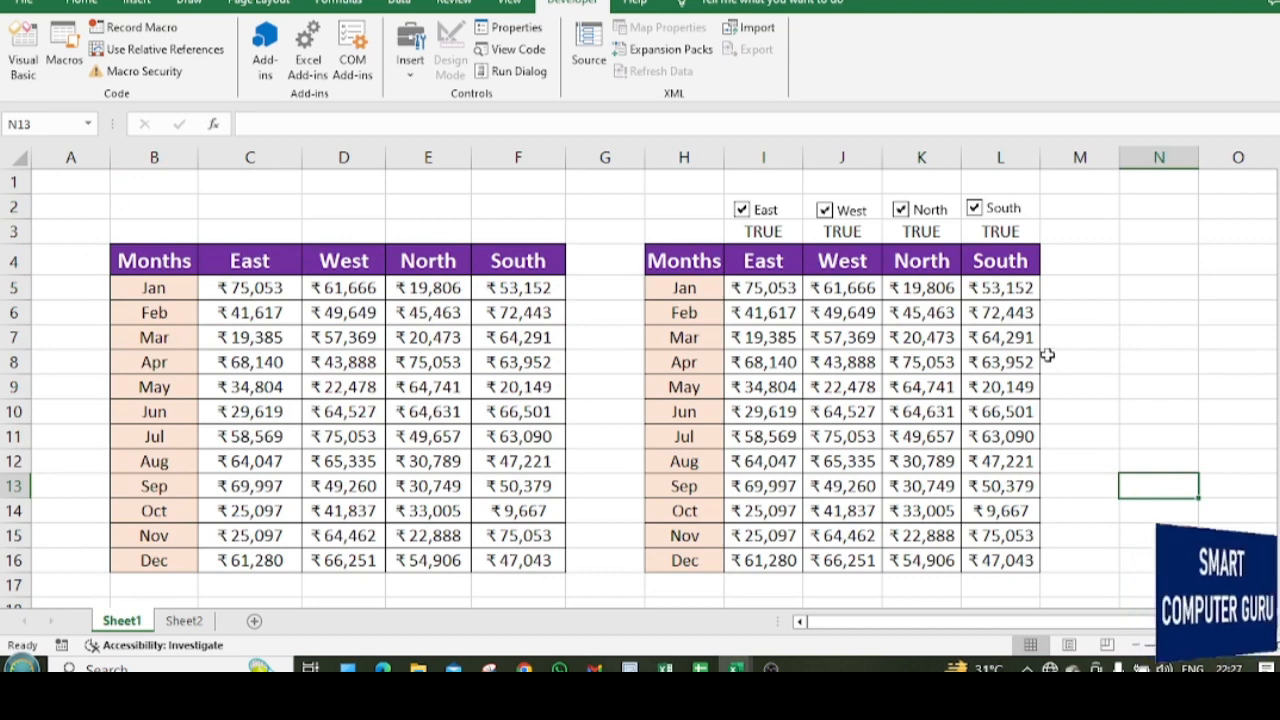
- Insert a 2-D clustered column chart from H4:L16 and place it beside the second table, starting at column M
{"action": "left_click_drag", "start_coordinate": [664, 255], "coordinate": [1003, 565]}
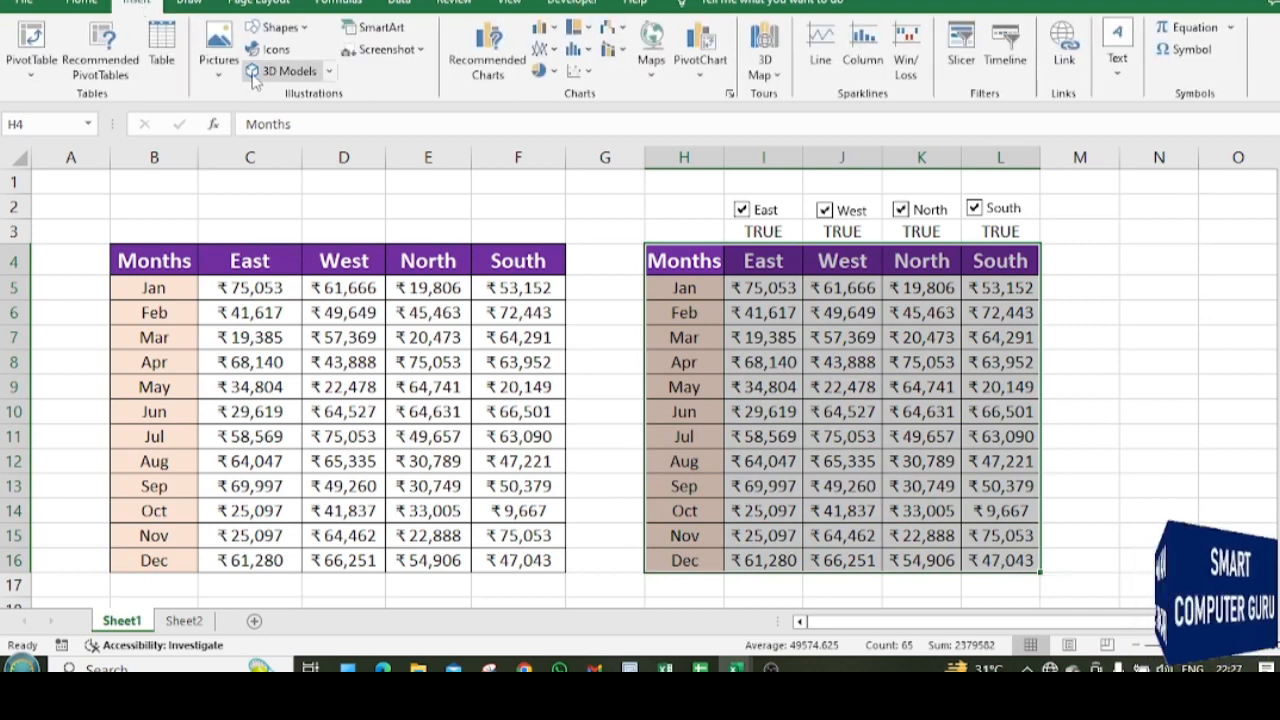
{"action": "left_click", "coordinate": [556, 30]}
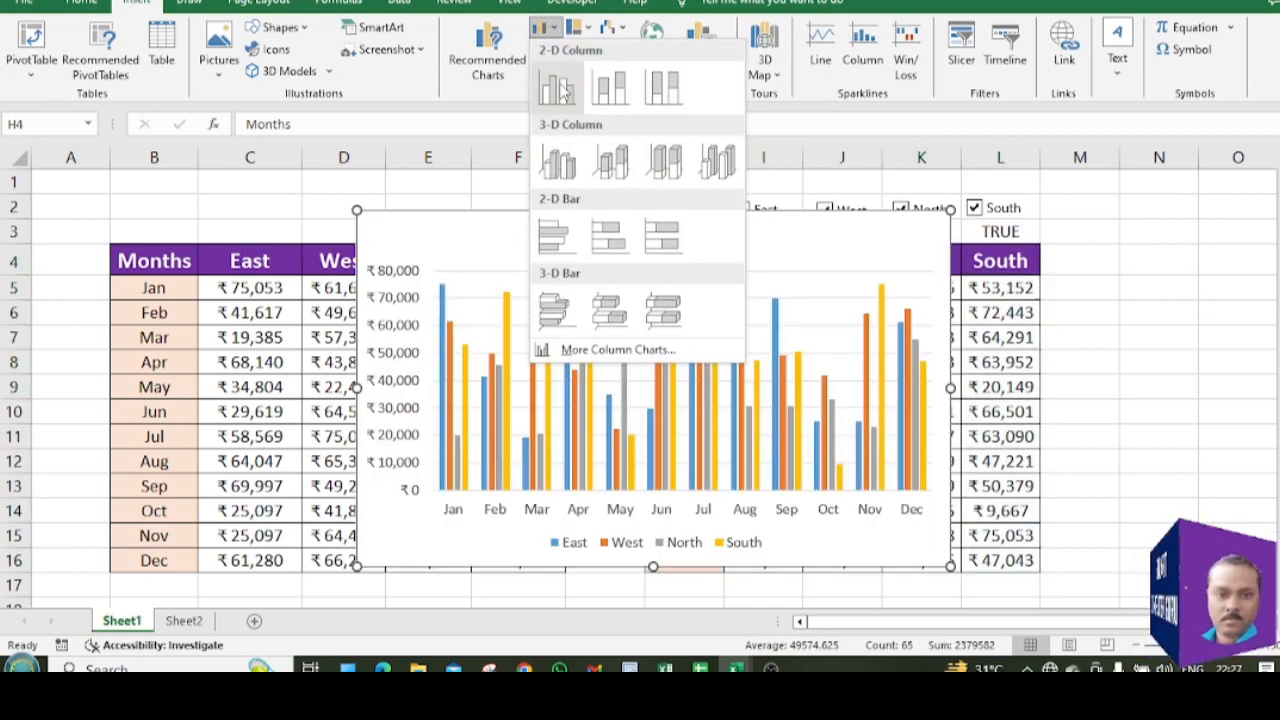
{"action": "left_click", "coordinate": [558, 88]}
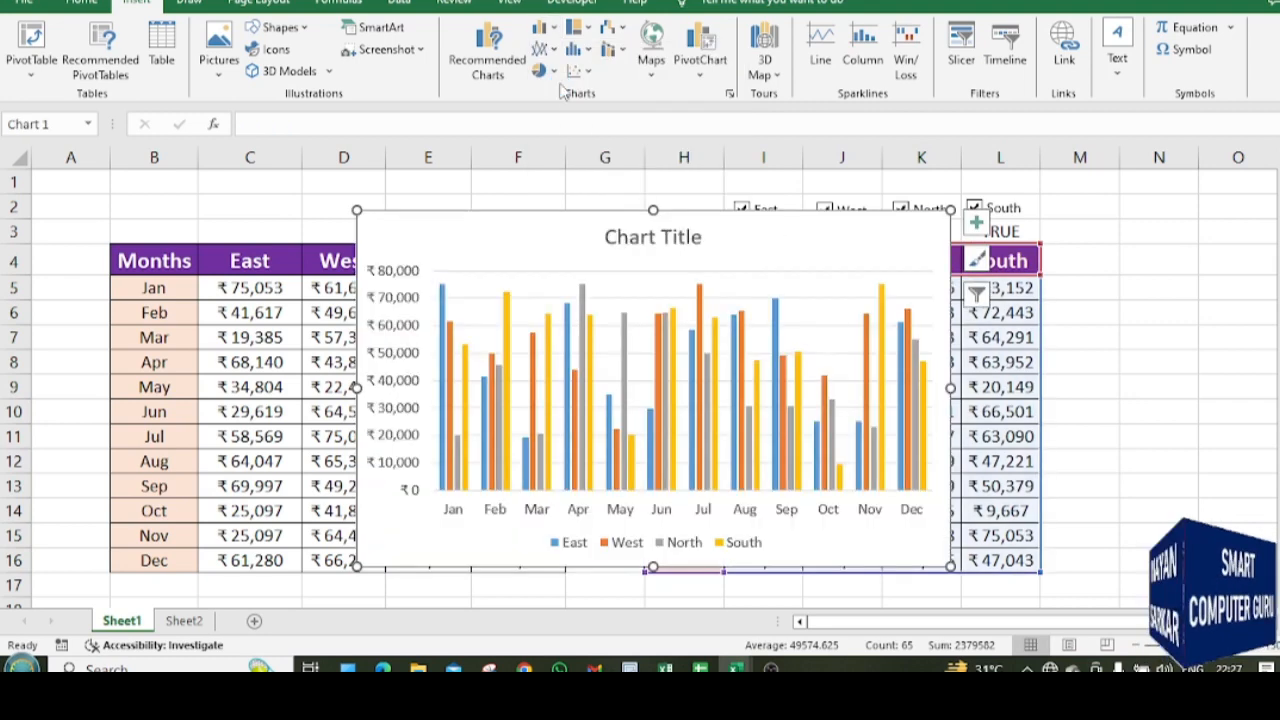
{"action": "left_click_drag", "start_coordinate": [507, 234], "coordinate": [1204, 255]}
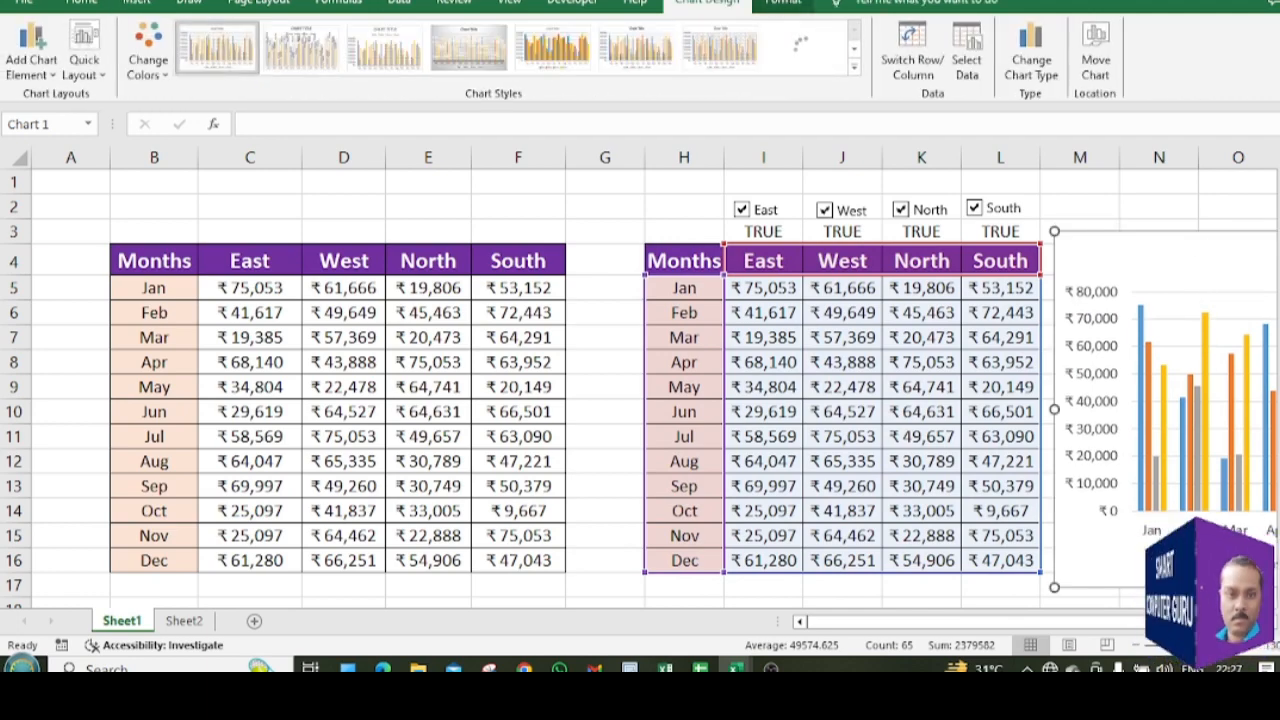
{"action": "left_click", "coordinate": [1271, 622]}
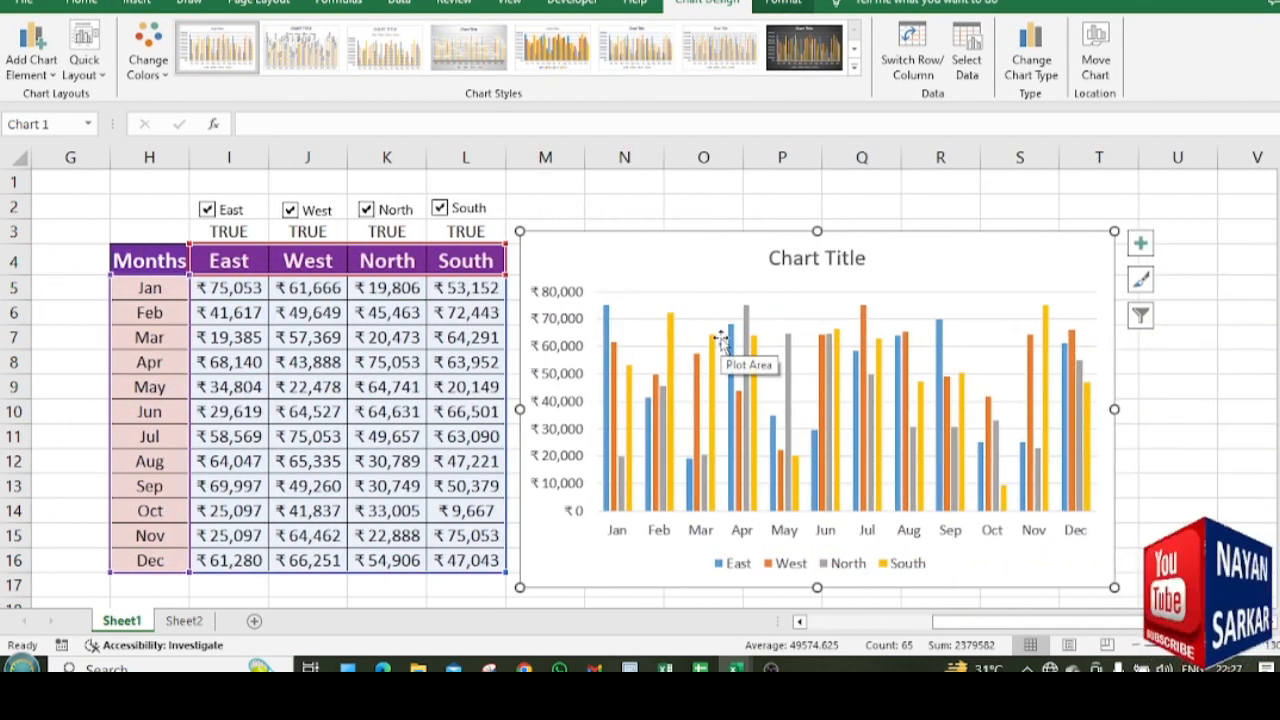
{"action": "right_click", "coordinate": [1178, 376]}
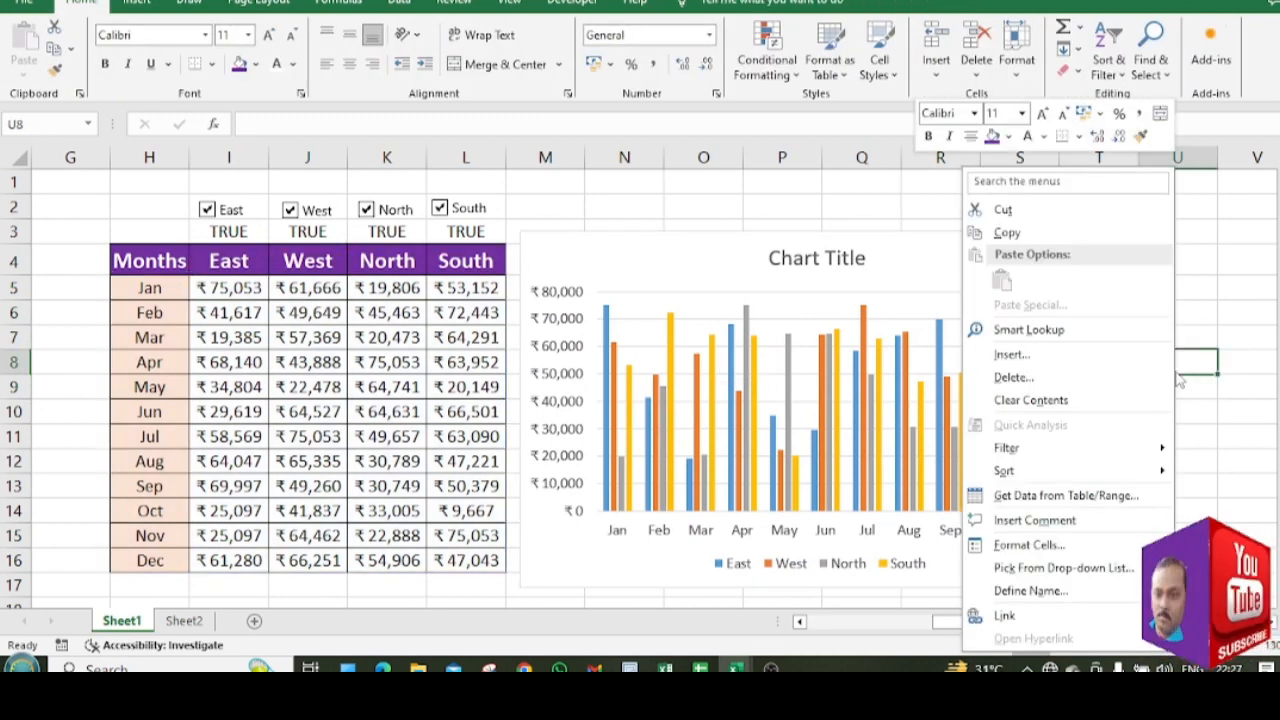
{"action": "left_click", "coordinate": [1193, 255]}
{"action": "left_click", "coordinate": [1178, 207]}
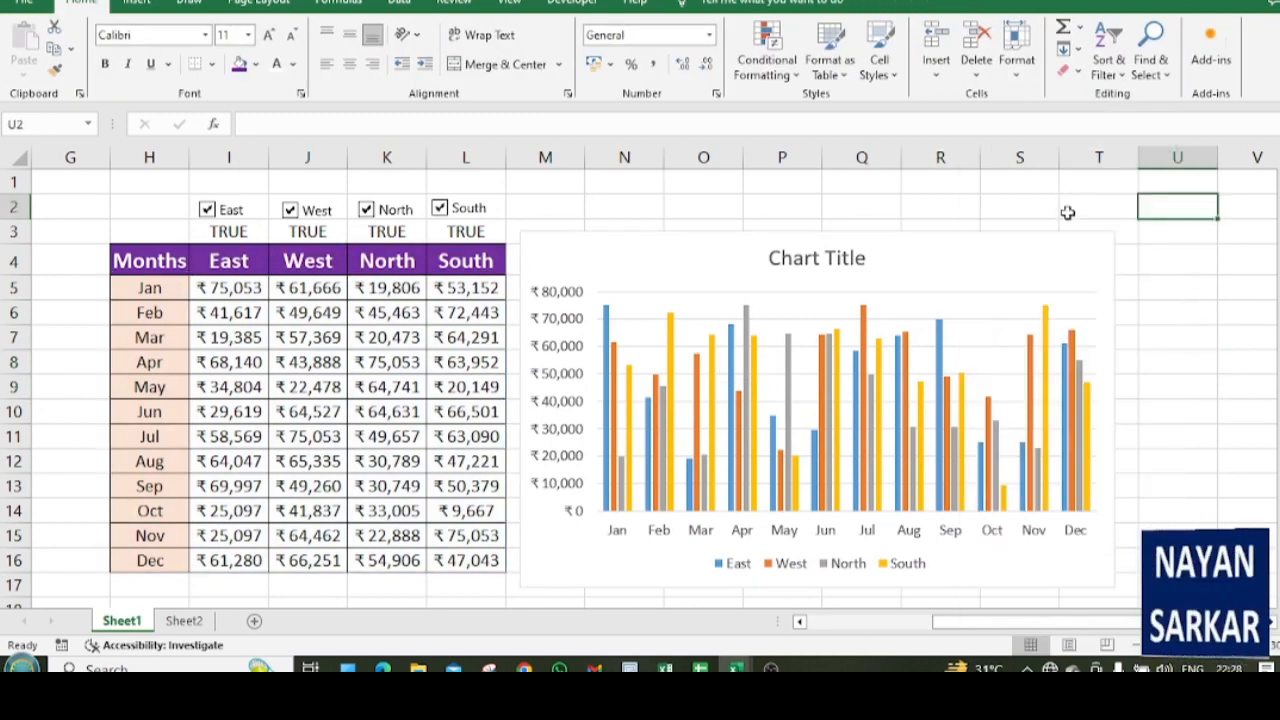
- Nudge the chart upward and extend its upper edge to row 2, level with the check boxes
{"action": "mouse_move", "coordinate": [908, 265]}
{"action": "left_mouse_down"}
{"action": "mouse_move", "coordinate": [908, 211]}
{"action": "mouse_move", "coordinate": [910, 259]}
{"action": "left_mouse_up"}
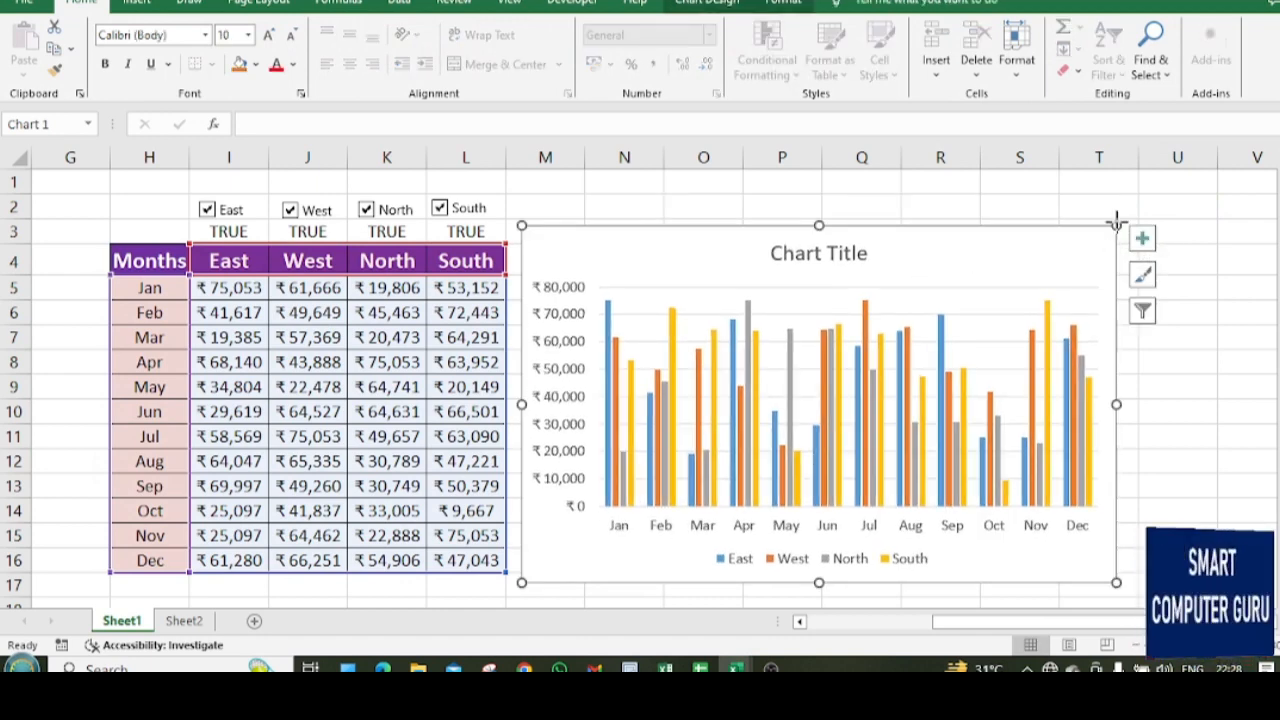
{"action": "left_click_drag", "start_coordinate": [1116, 222], "coordinate": [1118, 207]}
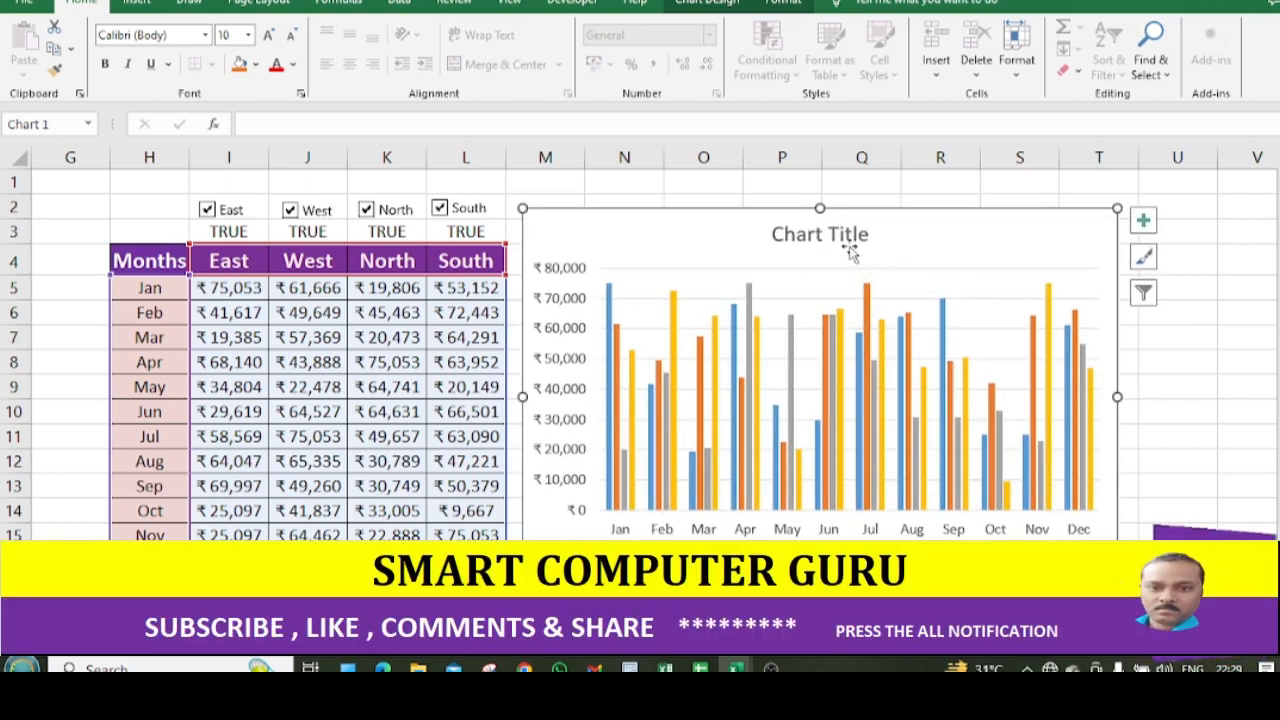
- Replace the chart title with "Select Regions"
{"action": "left_click", "coordinate": [849, 238]}
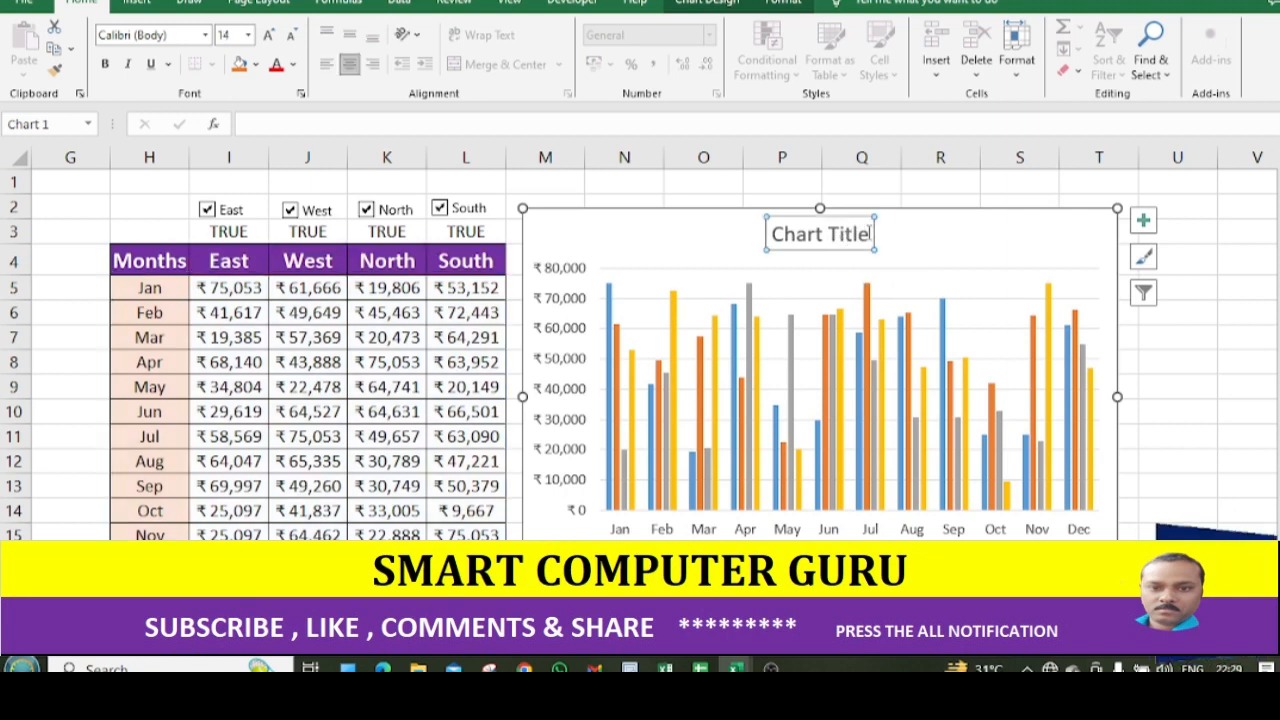
{"action": "left_click", "coordinate": [870, 233]}
{"action": "key", "text": "BackSpace"}
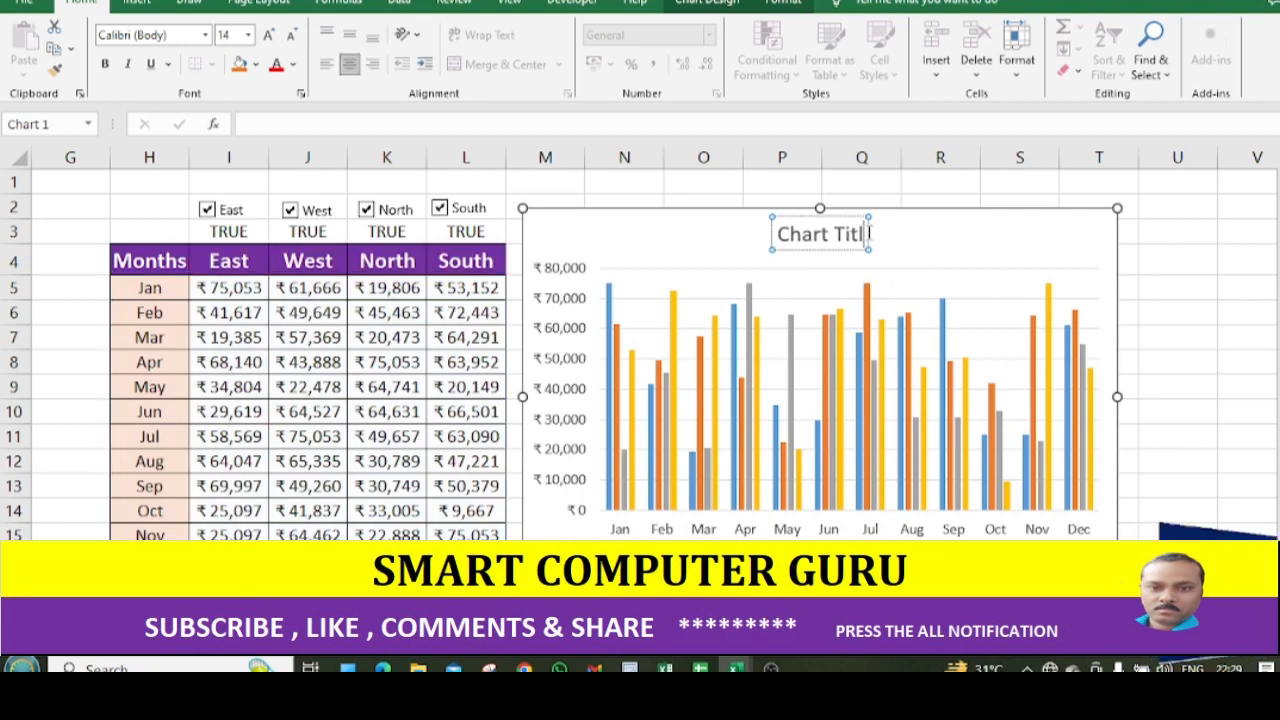
{"action": "key", "text": "BackSpace"}
{"action": "key", "text": "BackSpace"}
{"action": "key", "text": "BackSpace"}
{"action": "key", "text": "BackSpace"}
{"action": "key", "text": "BackSpace"}
{"action": "key", "text": "BackSpace"}
{"action": "key", "text": "BackSpace"}
{"action": "key", "text": "BackSpace"}
{"action": "key", "text": "BackSpace"}
{"action": "key", "text": "BackSpace"}
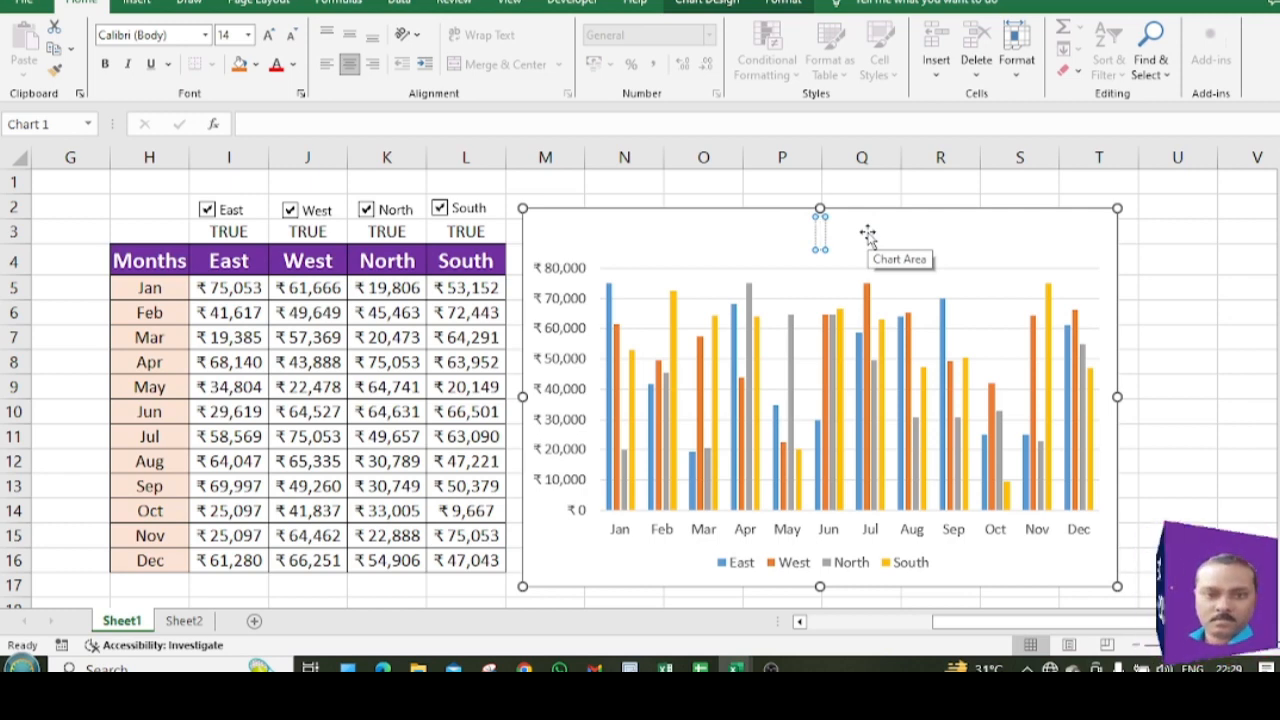
{"action": "type", "text": "S"}
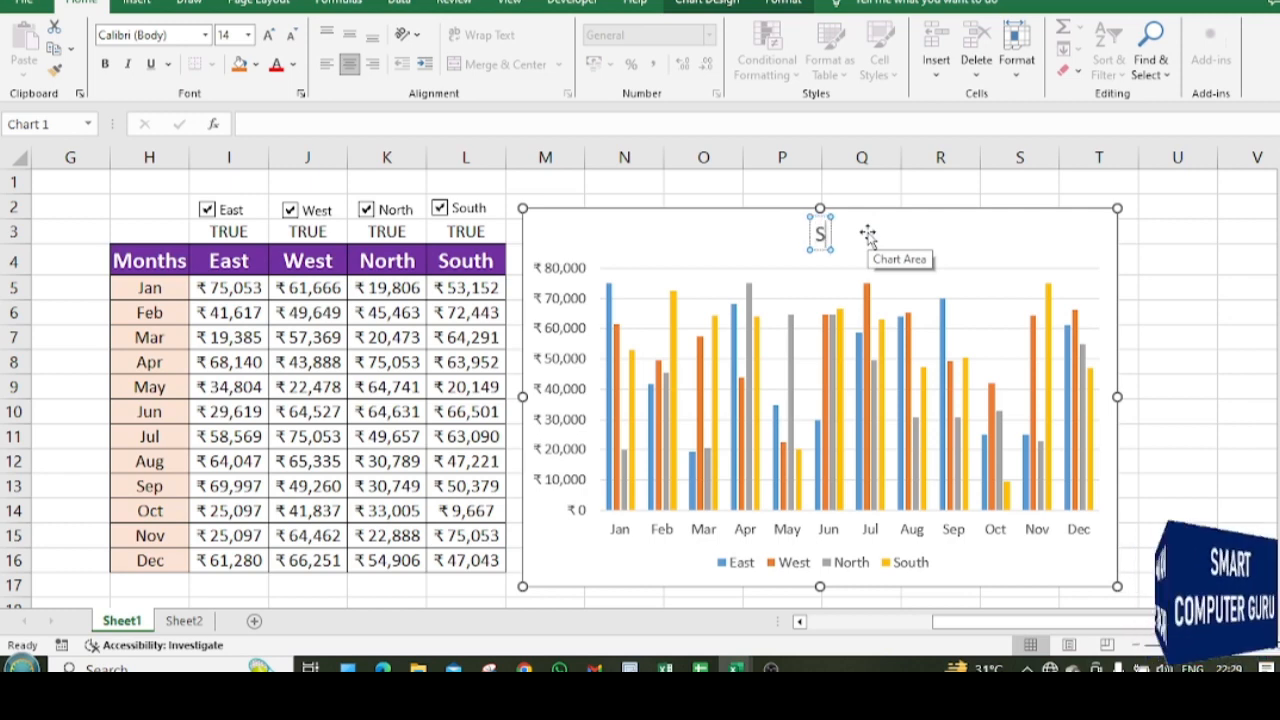
{"action": "type", "text": "el"}
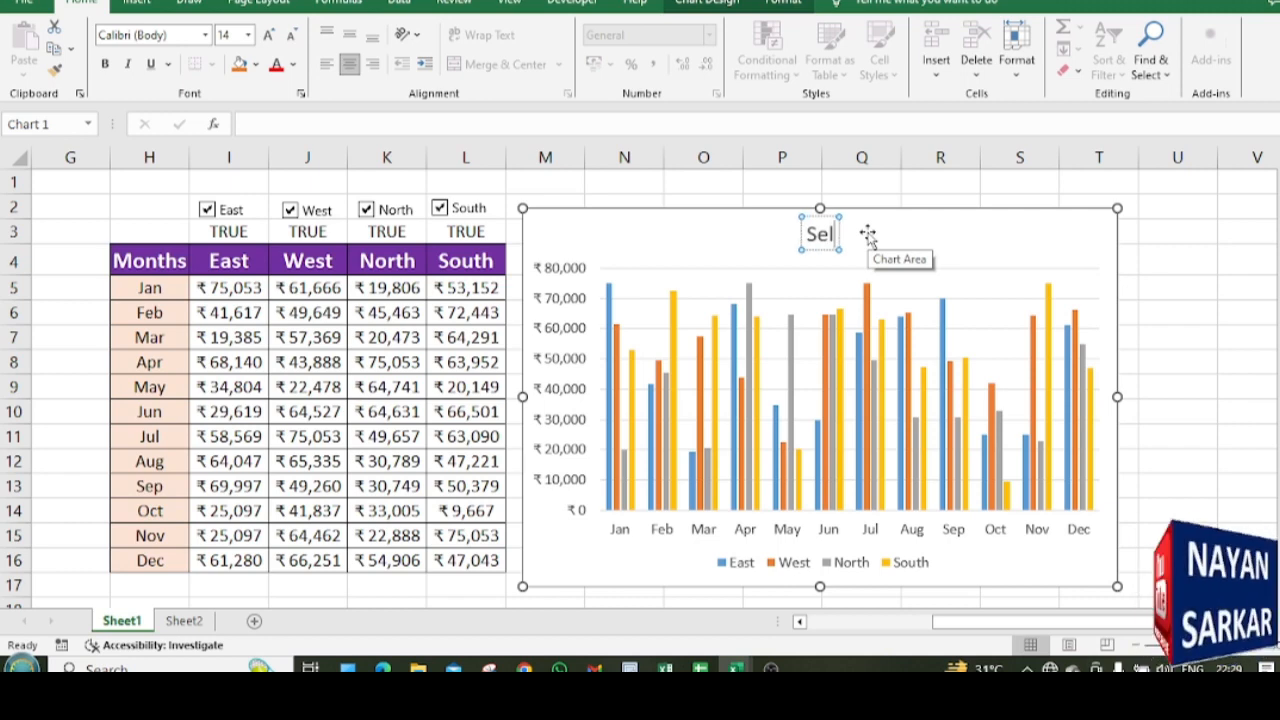
{"action": "type", "text": "ect"}
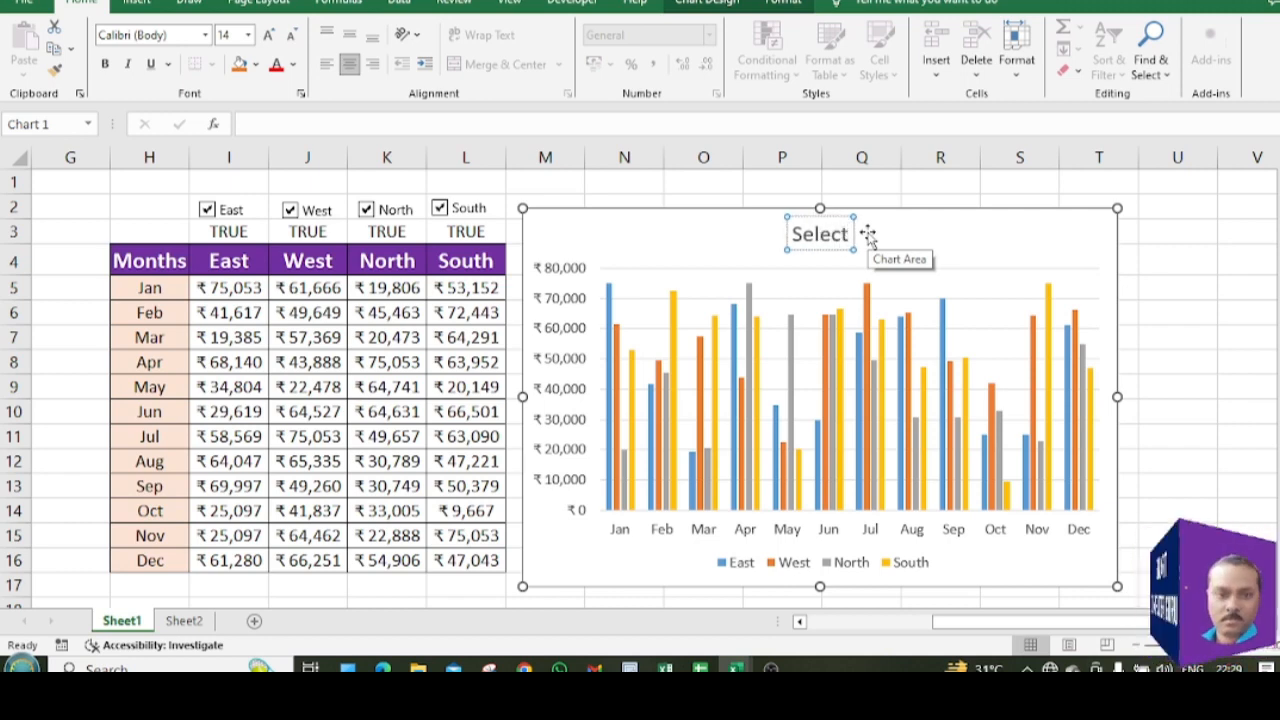
{"action": "type", "text": " Reg"}
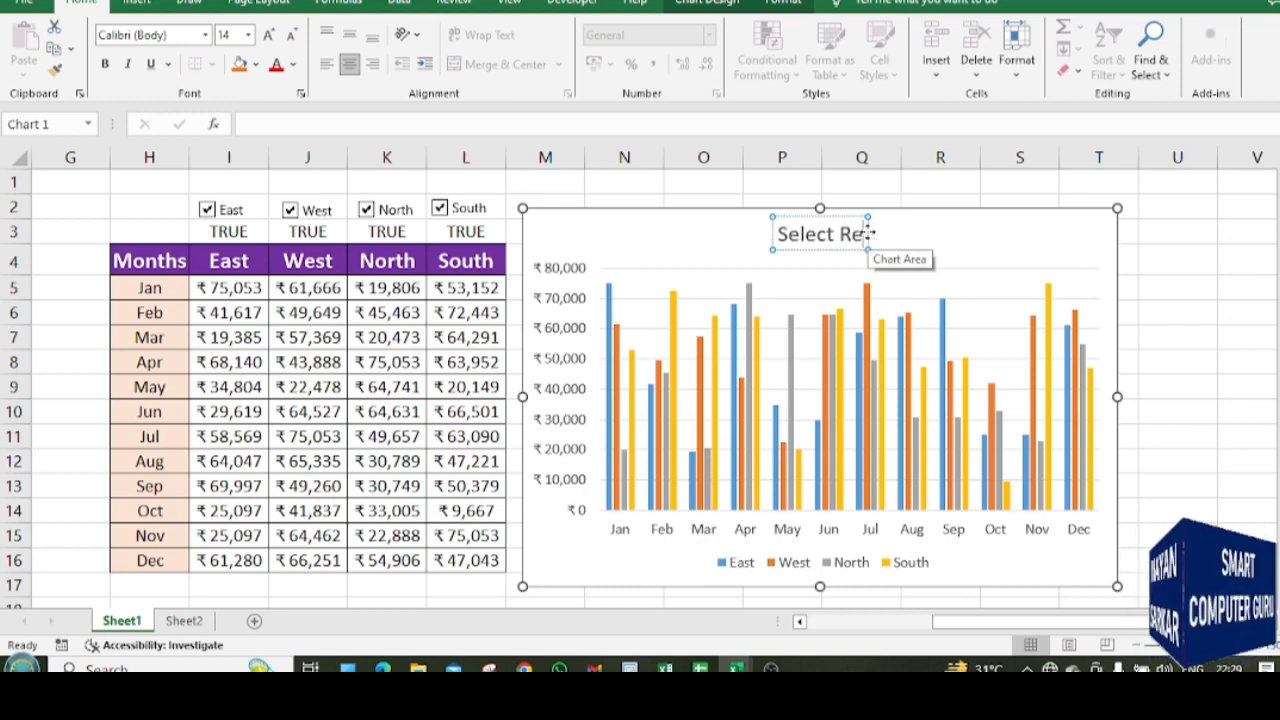
{"action": "type", "text": "i"}
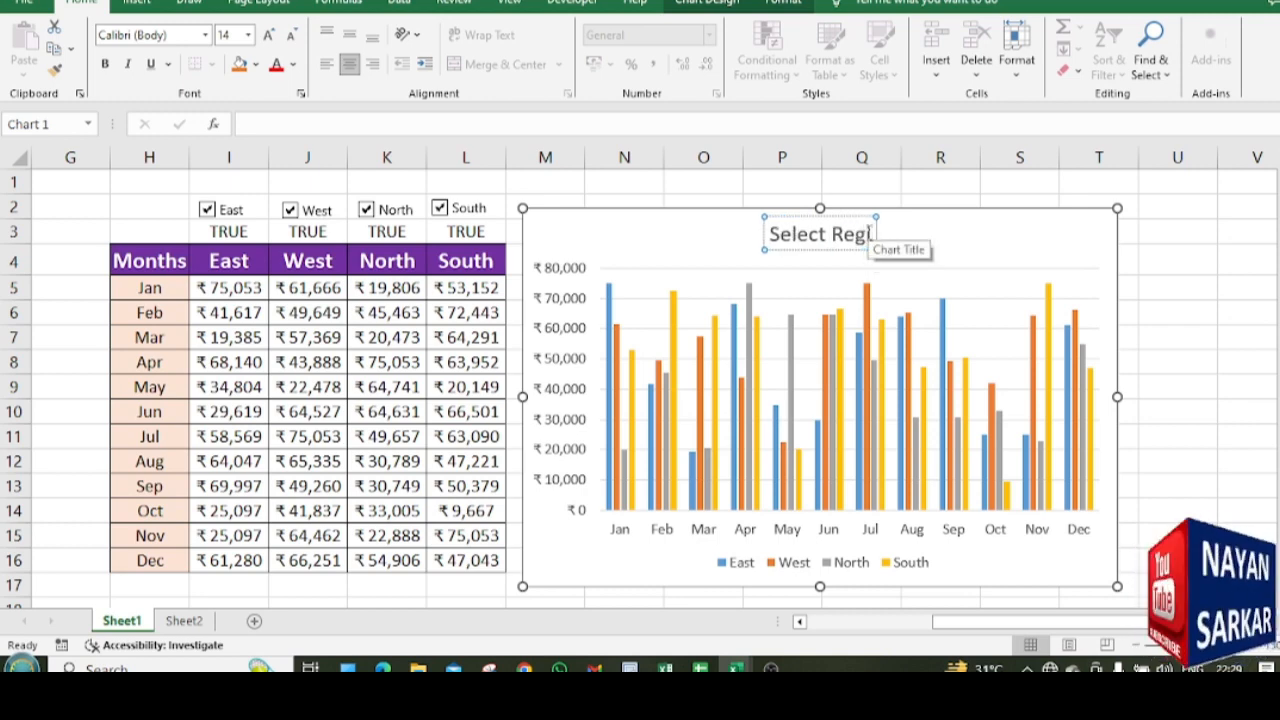
{"action": "type", "text": "ons"}
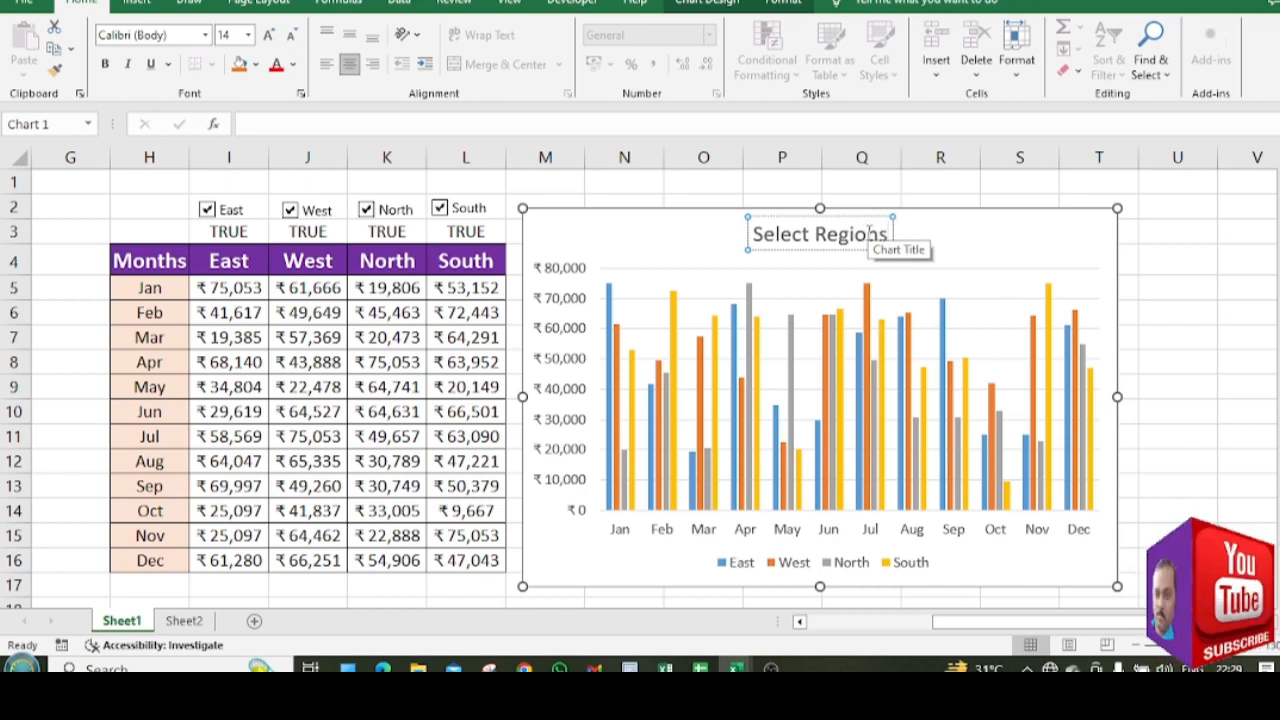
{"action": "left_click", "coordinate": [1045, 257]}
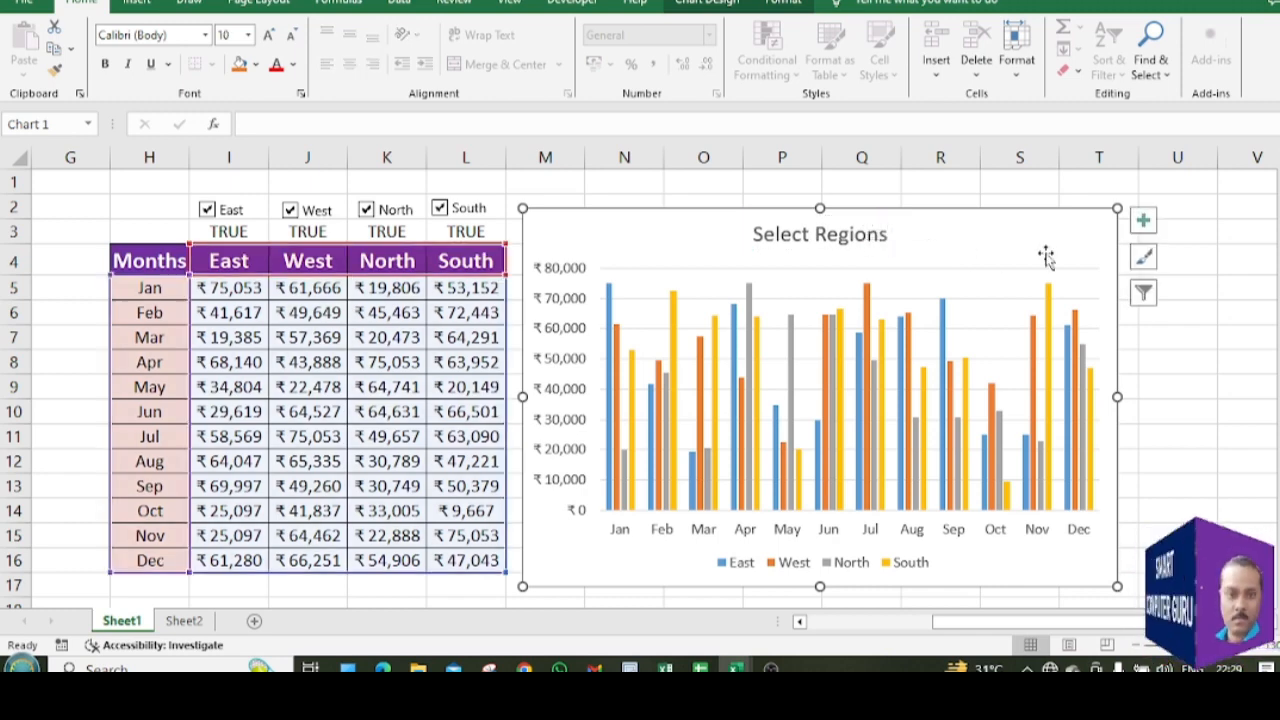
{"action": "left_click", "coordinate": [1177, 362]}
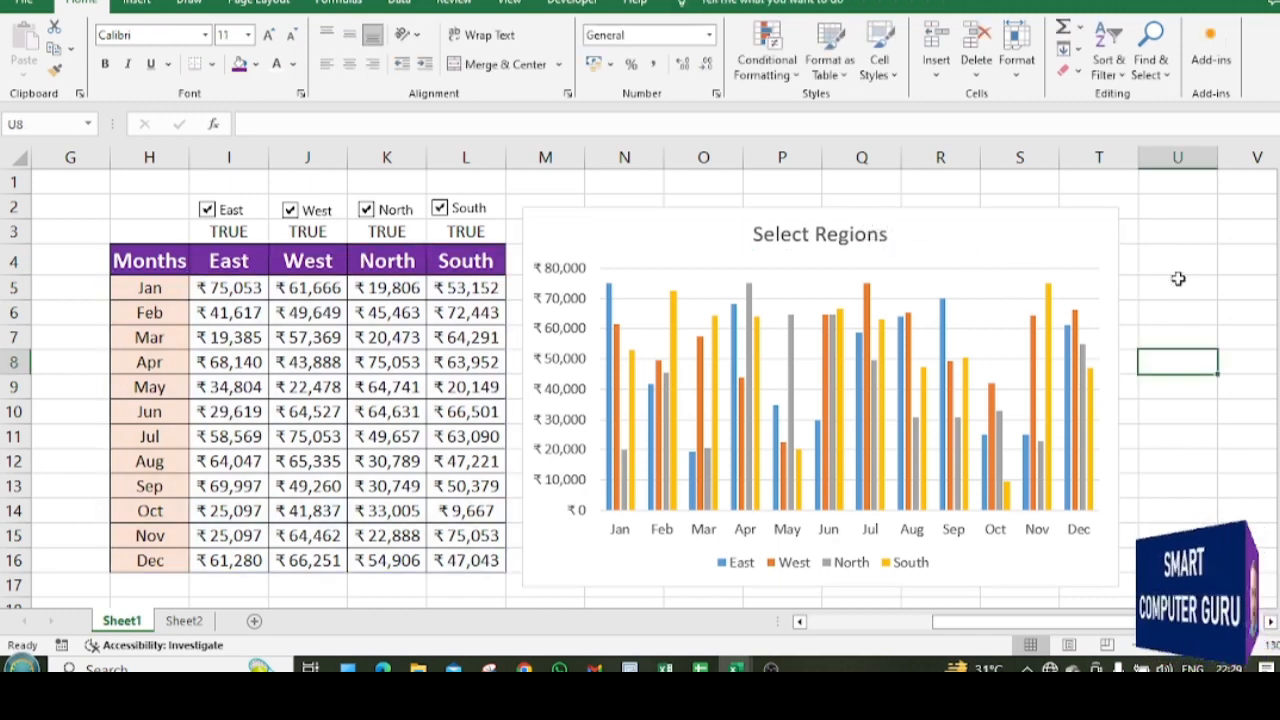
- Move the Select Regions title slightly left and extend the chart's lower edge a little further down
{"action": "left_click", "coordinate": [972, 252]}
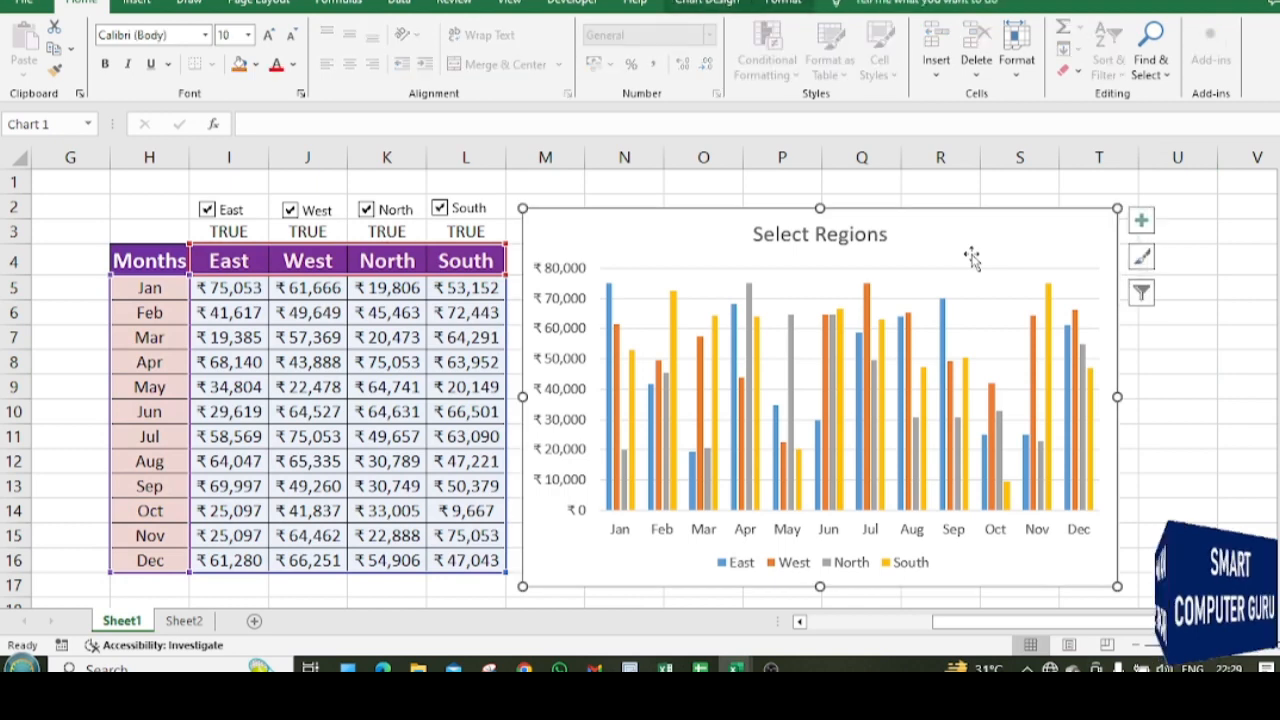
{"action": "left_click", "coordinate": [808, 235]}
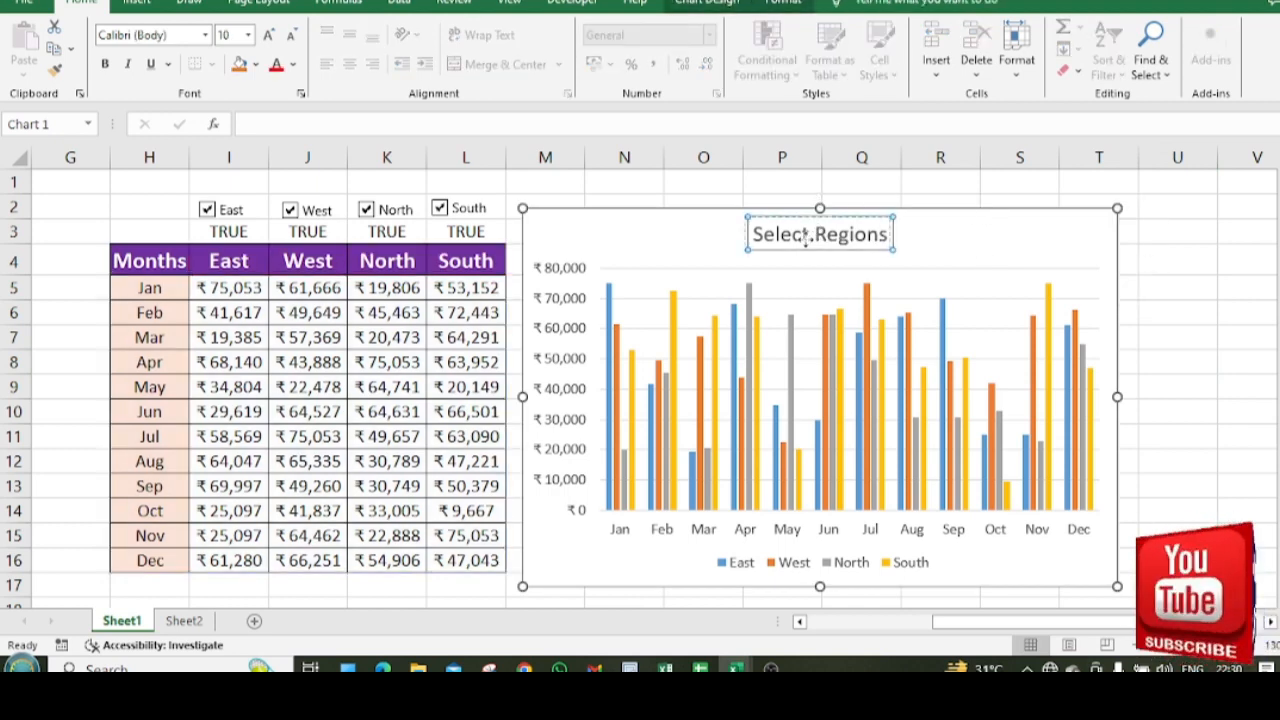
{"action": "left_click_drag", "start_coordinate": [806, 238], "coordinate": [783, 237]}
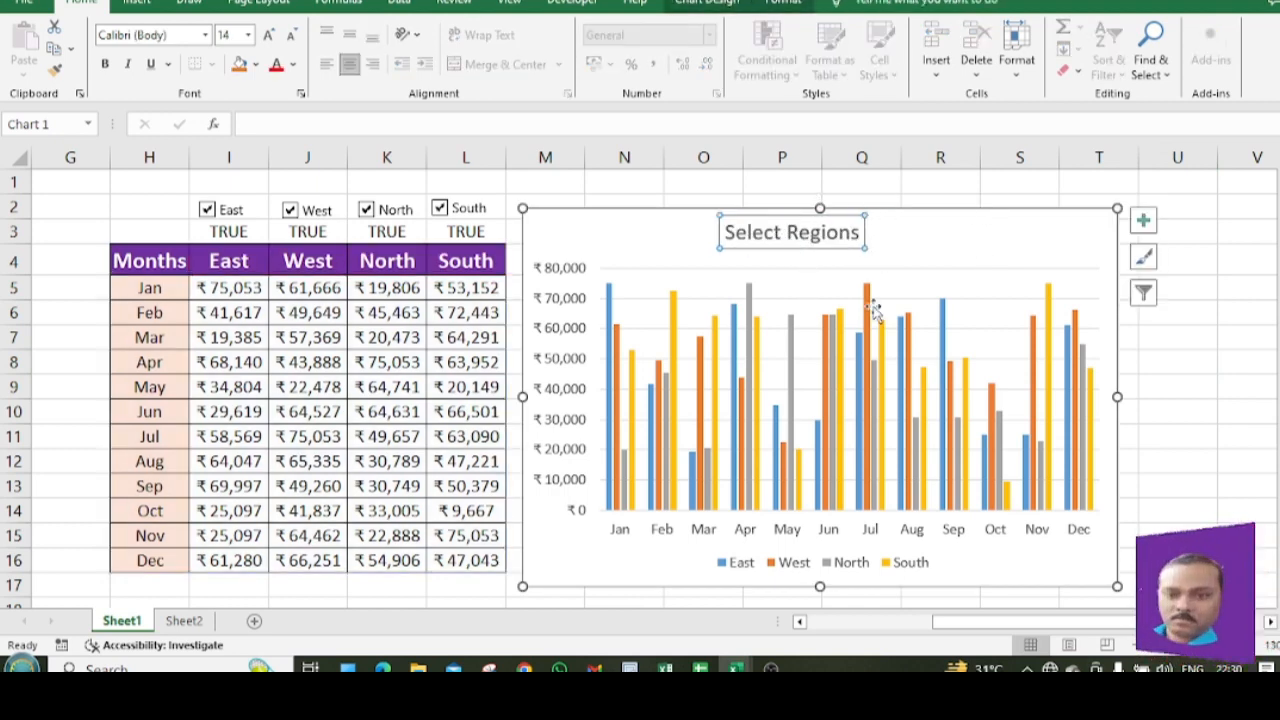
{"action": "left_click_drag", "start_coordinate": [819, 585], "coordinate": [819, 591]}
- Shrink the plot area from its upper edge to leave an empty band beneath the Select Regions title
{"action": "left_click", "coordinate": [660, 285]}
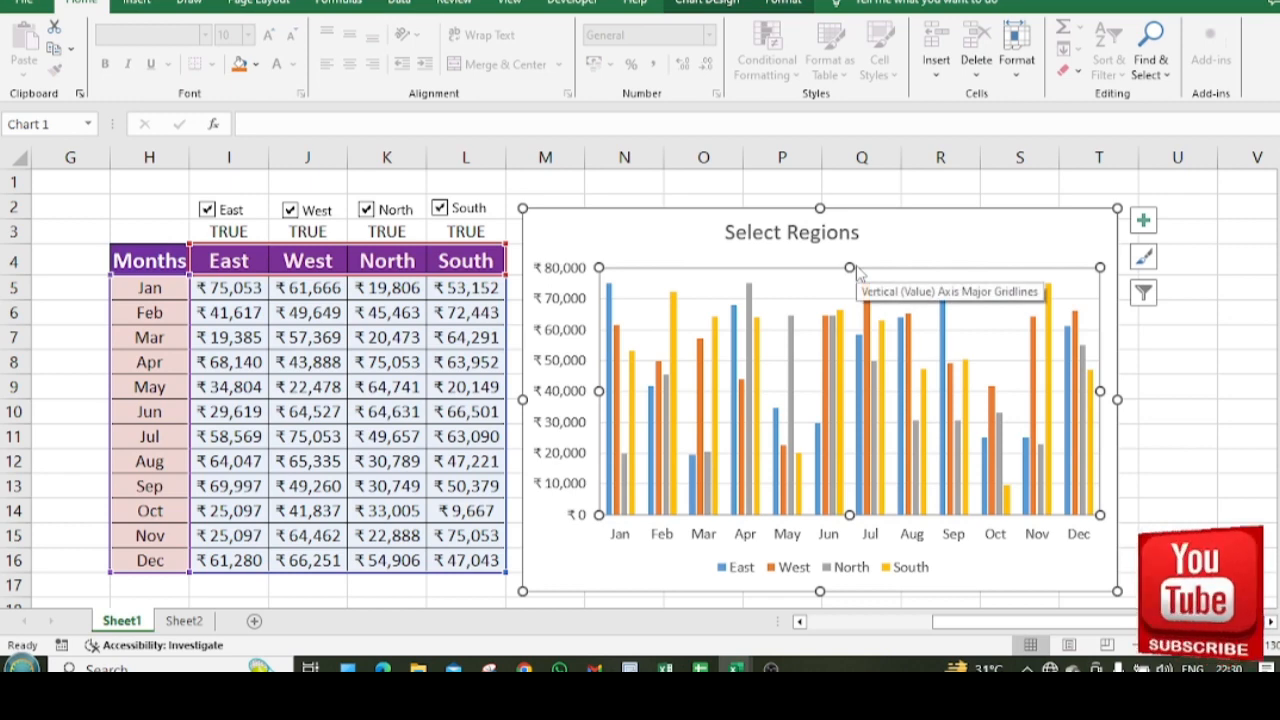
{"action": "left_click_drag", "start_coordinate": [850, 266], "coordinate": [850, 305]}
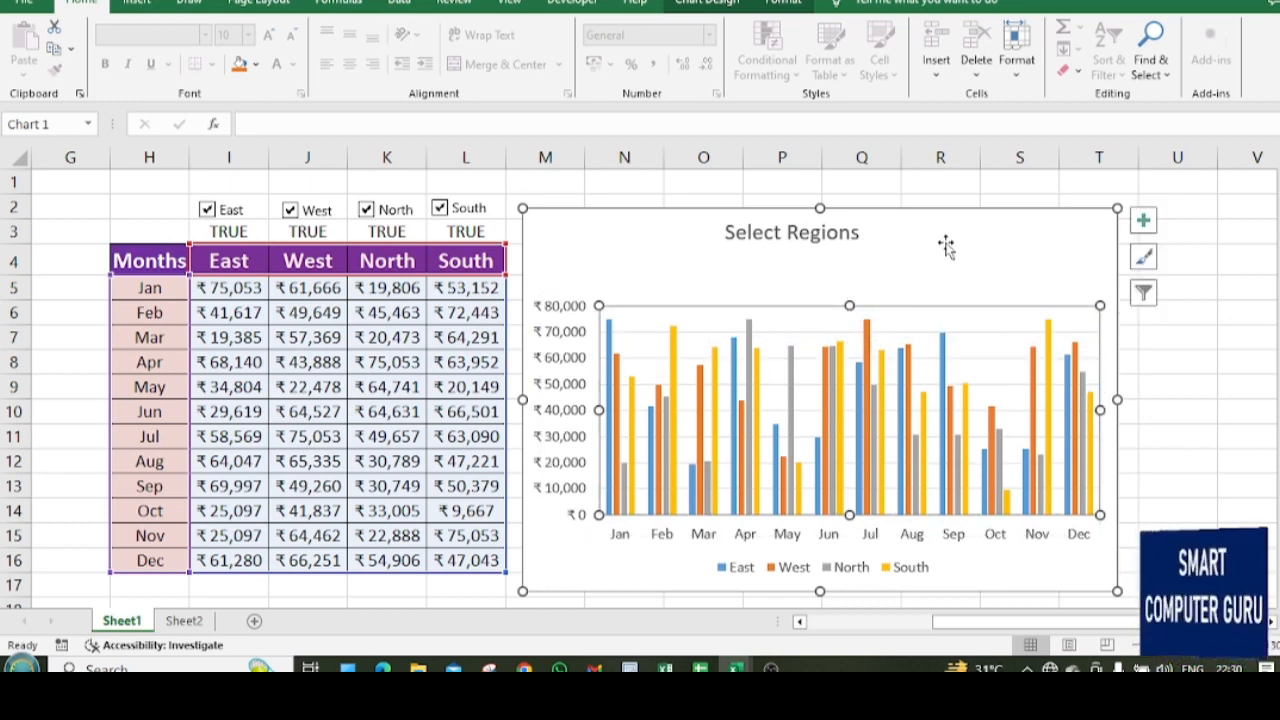
{"action": "left_click", "coordinate": [1210, 385]}
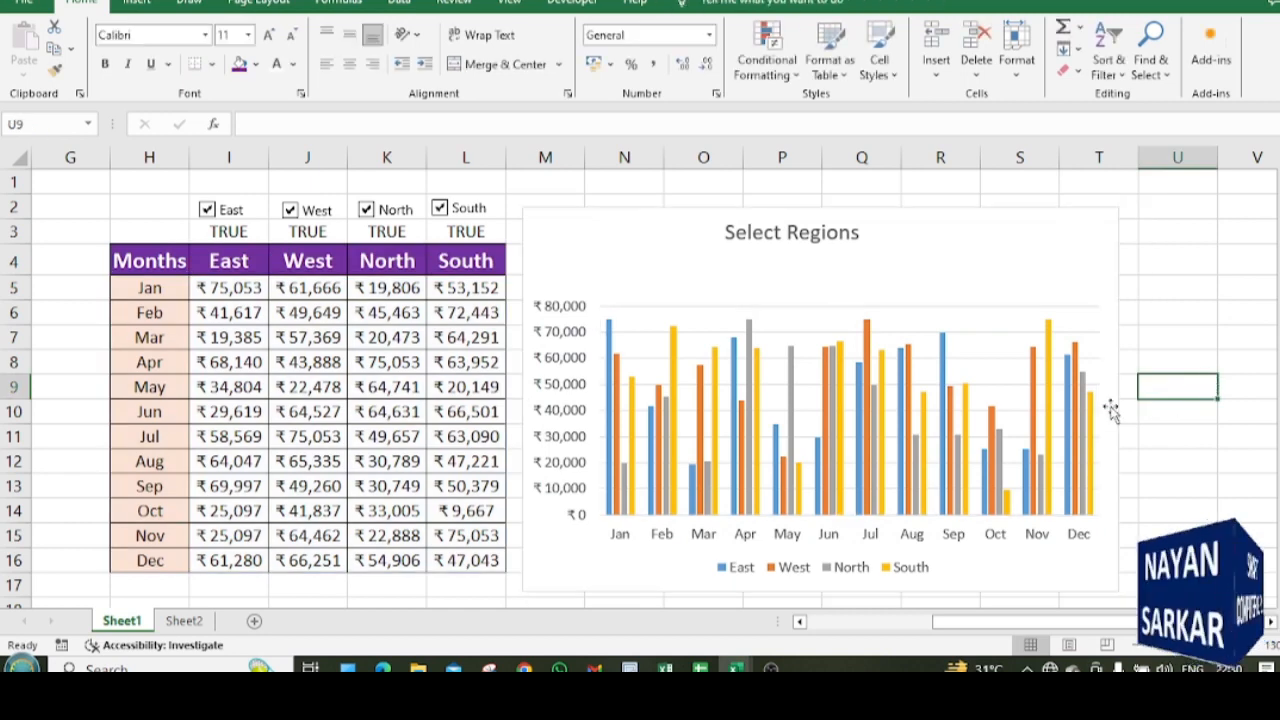
{"action": "left_click", "coordinate": [832, 294]}
{"action": "left_click", "coordinate": [1181, 404]}
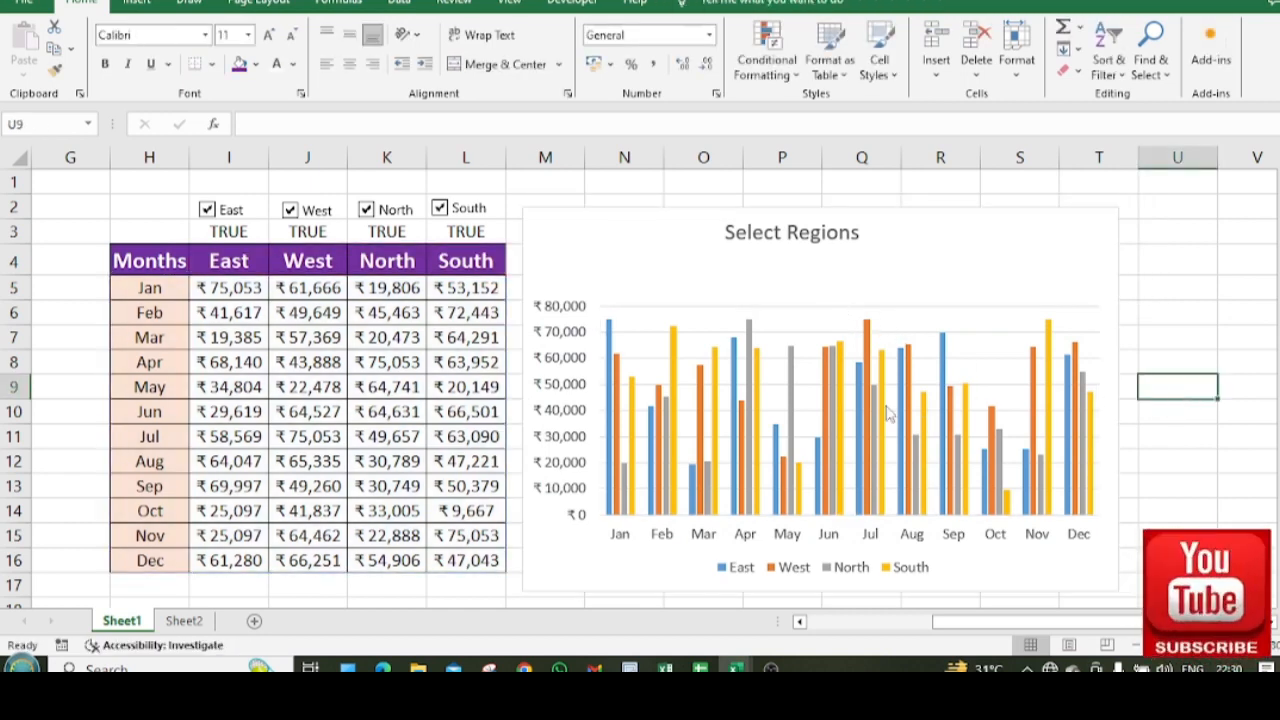
- Copy the East, West, North and South check boxes together and place the copies on the chart beneath its title
{"action": "left_click", "coordinate": [250, 214], "text": "ctrl"}
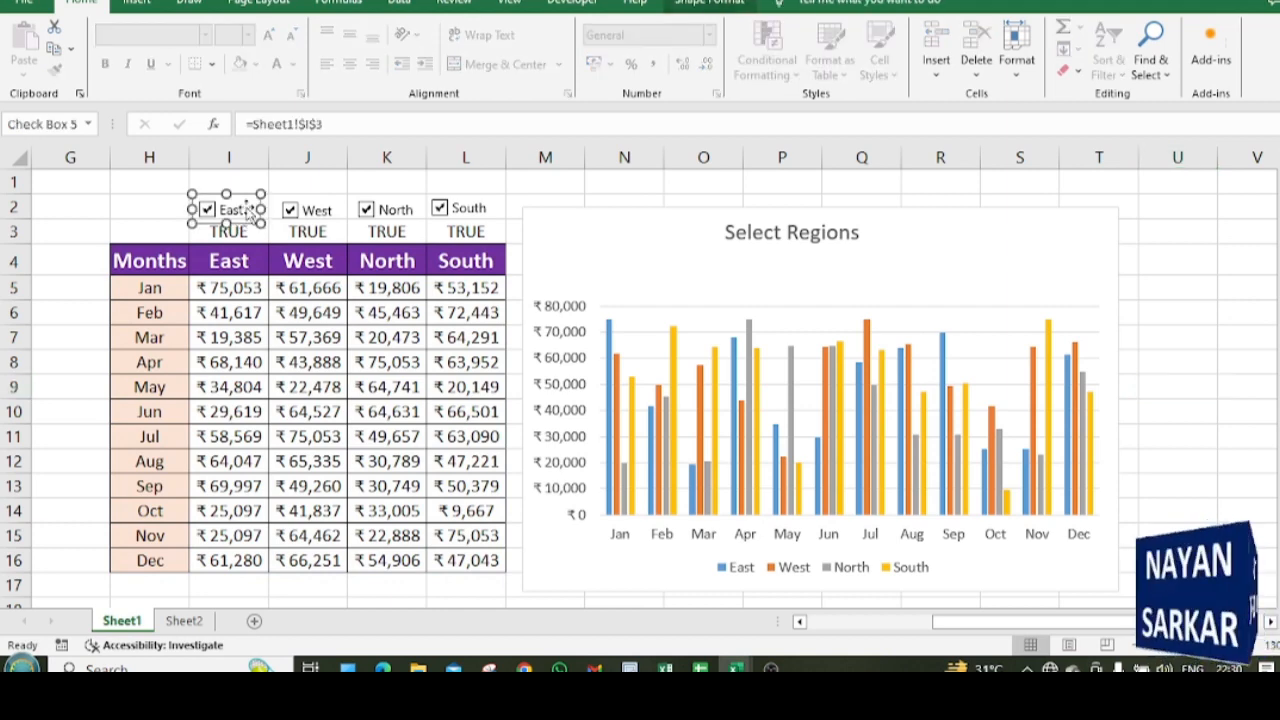
{"action": "left_click", "coordinate": [316, 212], "text": "ctrl"}
{"action": "left_click", "coordinate": [404, 214], "text": "ctrl"}
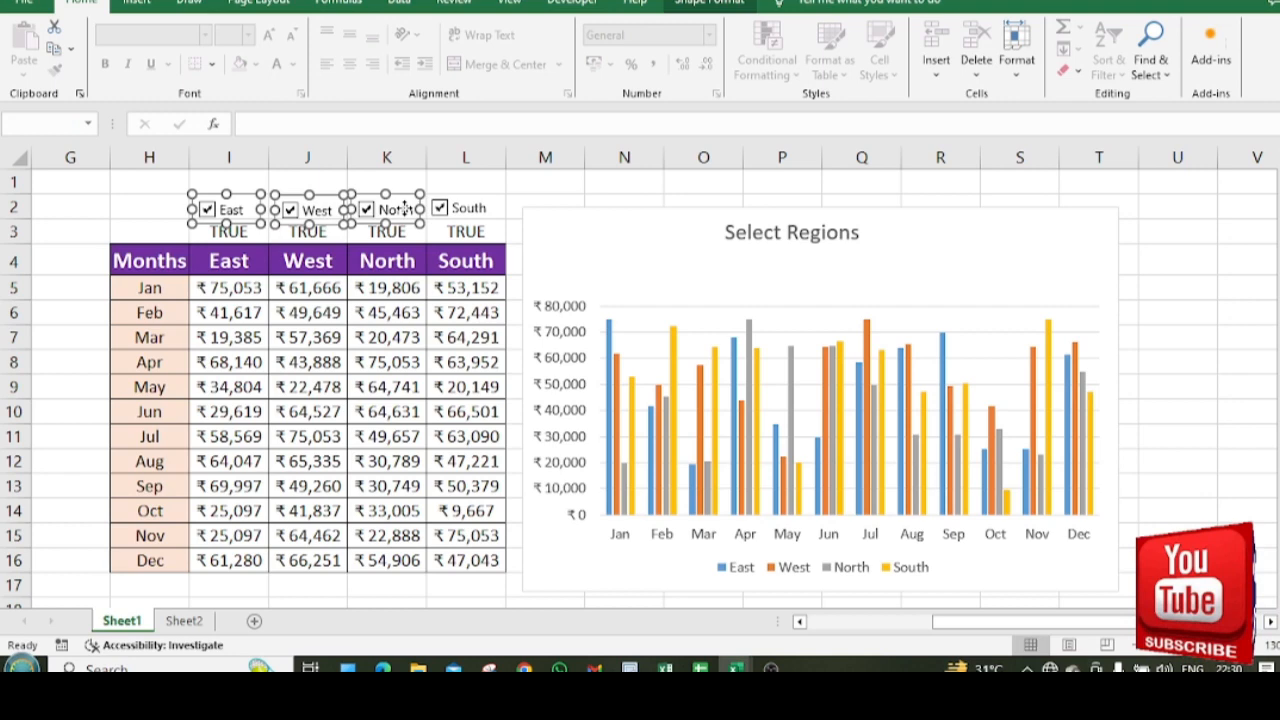
{"action": "left_click", "coordinate": [470, 205], "text": "ctrl"}
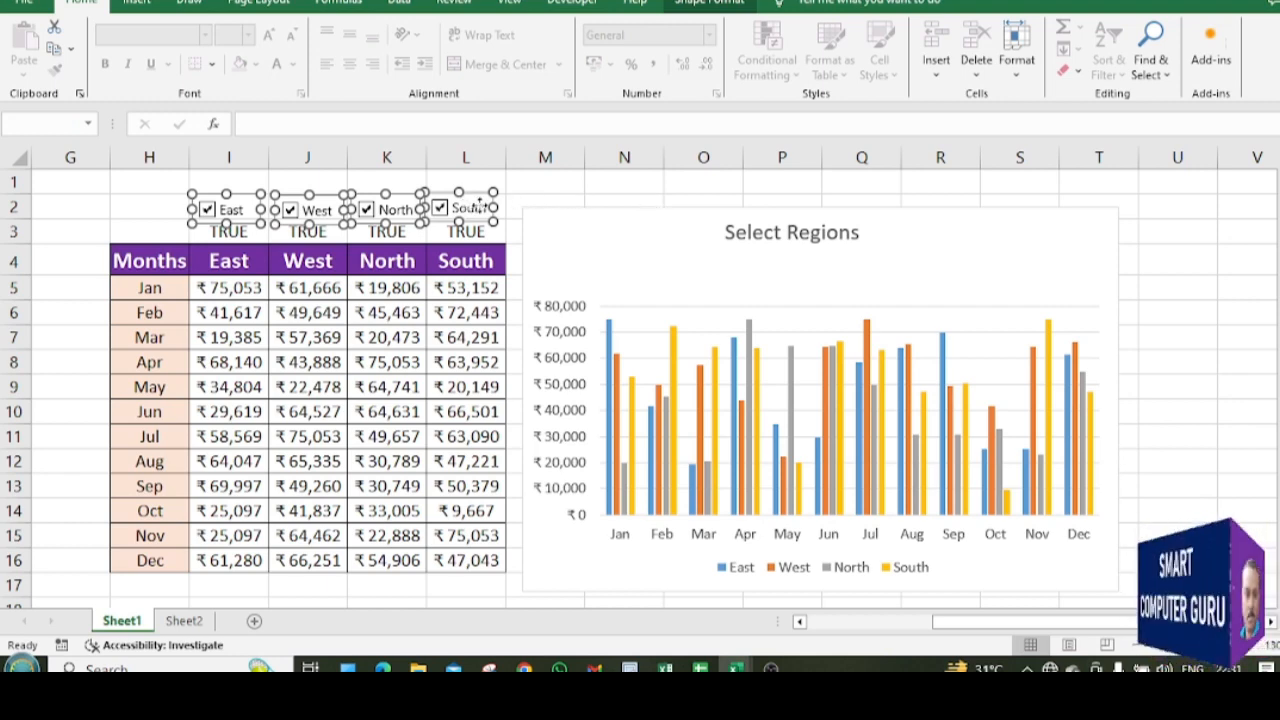
{"action": "left_click_drag", "start_coordinate": [480, 206], "coordinate": [489, 210]}
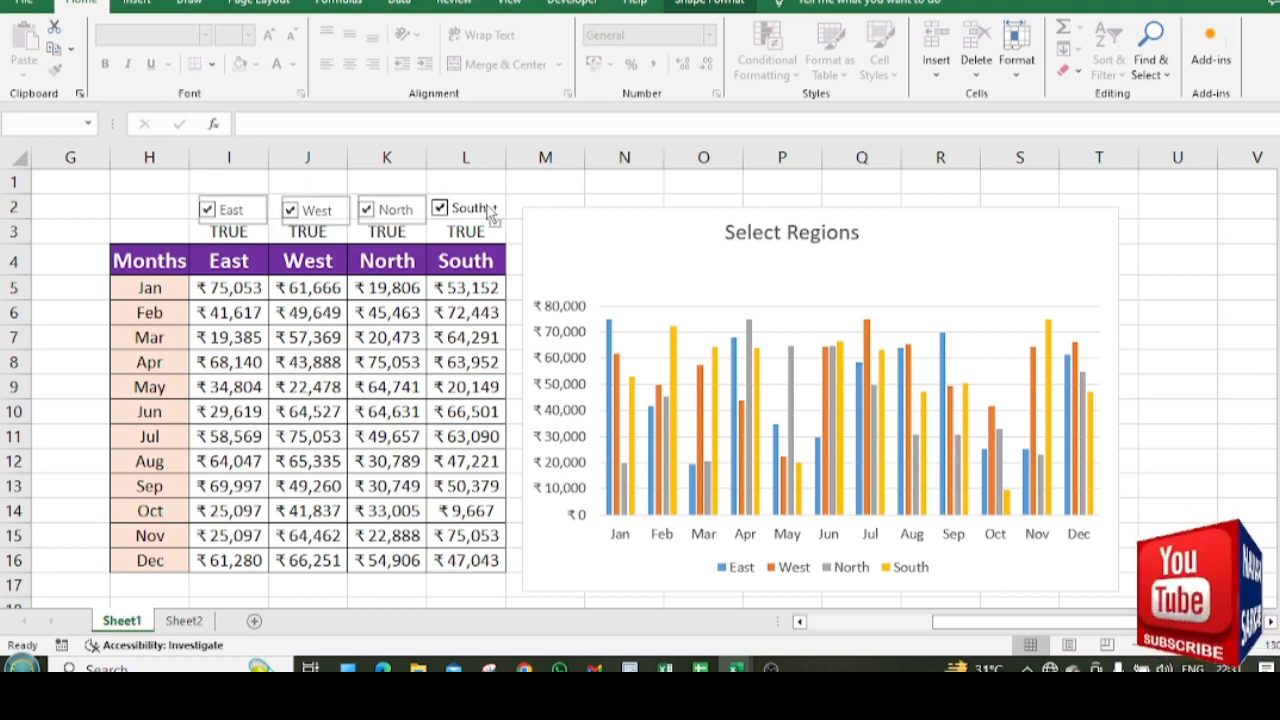
{"action": "left_click_drag", "start_coordinate": [490, 210], "coordinate": [960, 274]}
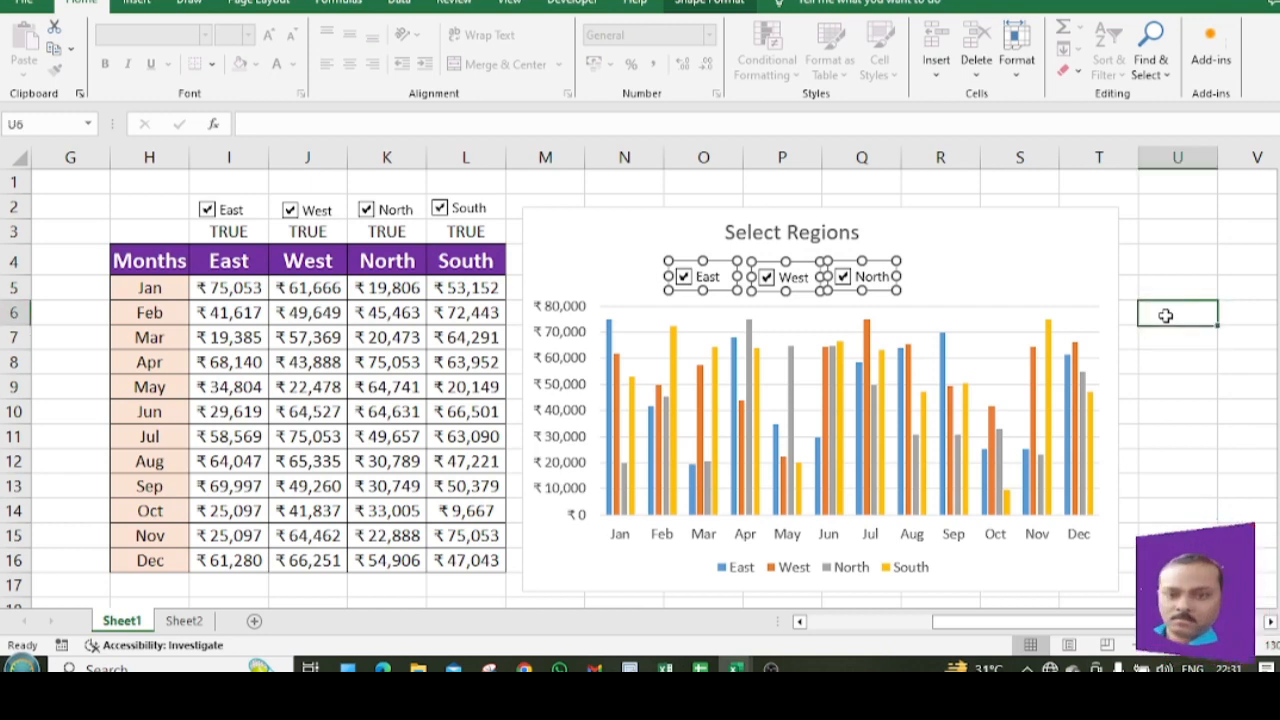
{"action": "left_click", "coordinate": [1162, 312]}
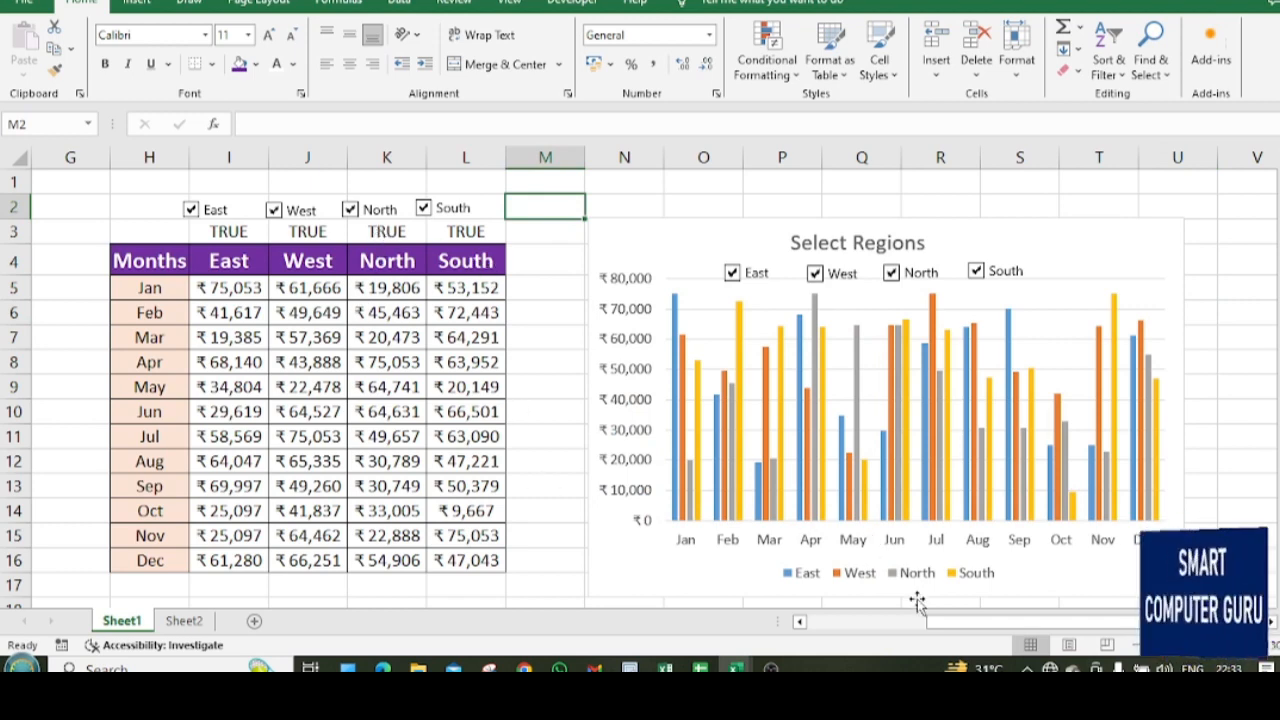
- Lower the plot area's upper edge so the columns and axis start below the copied check boxes
{"action": "left_click_drag", "start_coordinate": [962, 627], "coordinate": [964, 626]}
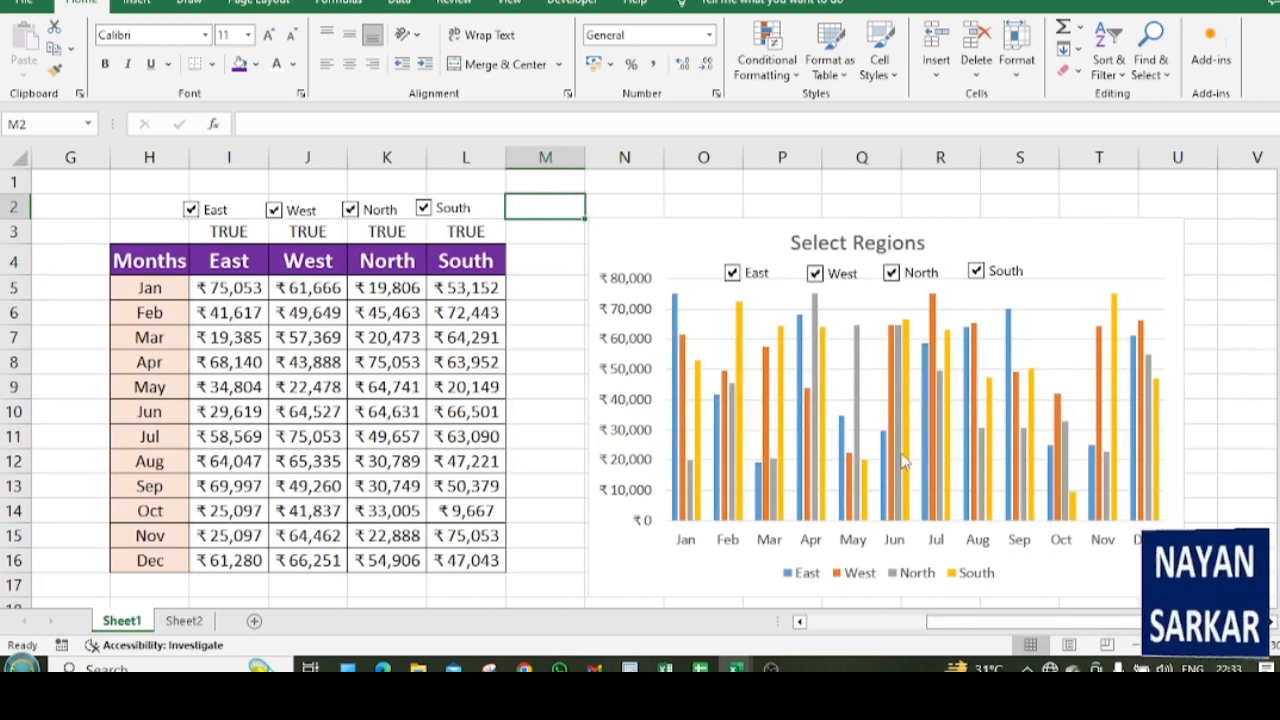
{"action": "left_click", "coordinate": [905, 456]}
{"action": "left_click", "coordinate": [882, 360]}
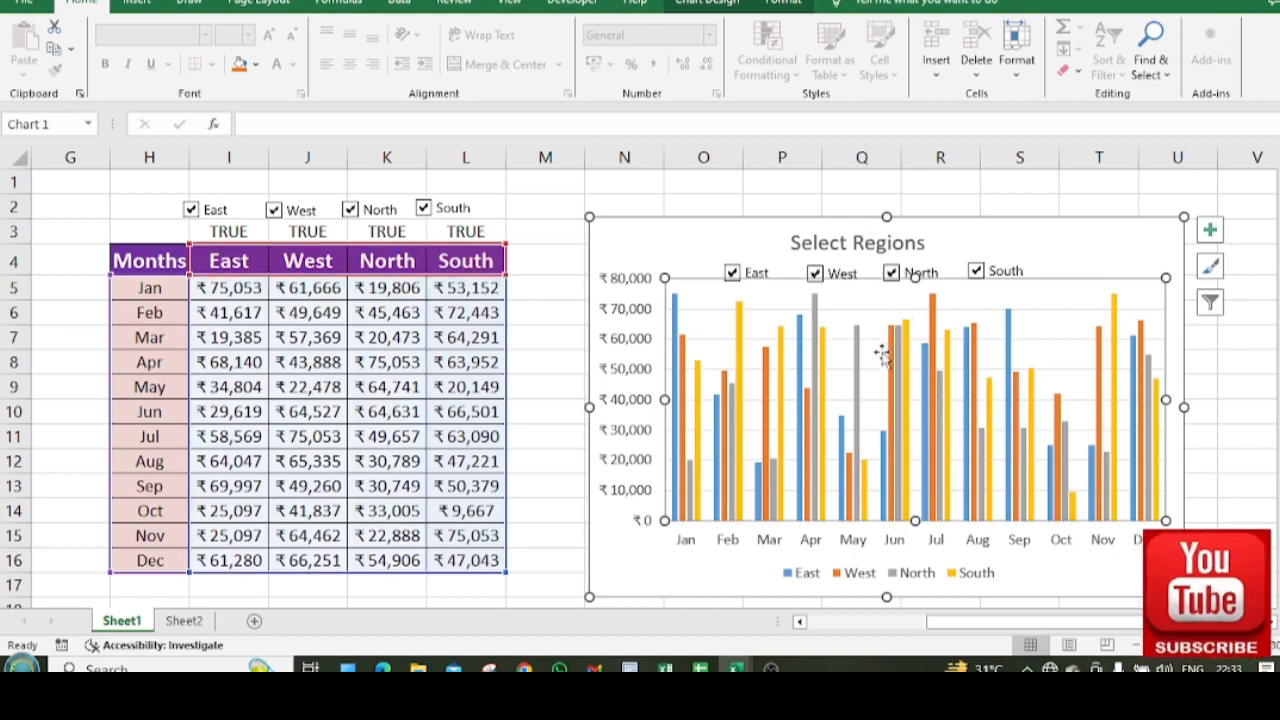
{"action": "left_click_drag", "start_coordinate": [914, 276], "coordinate": [916, 301]}
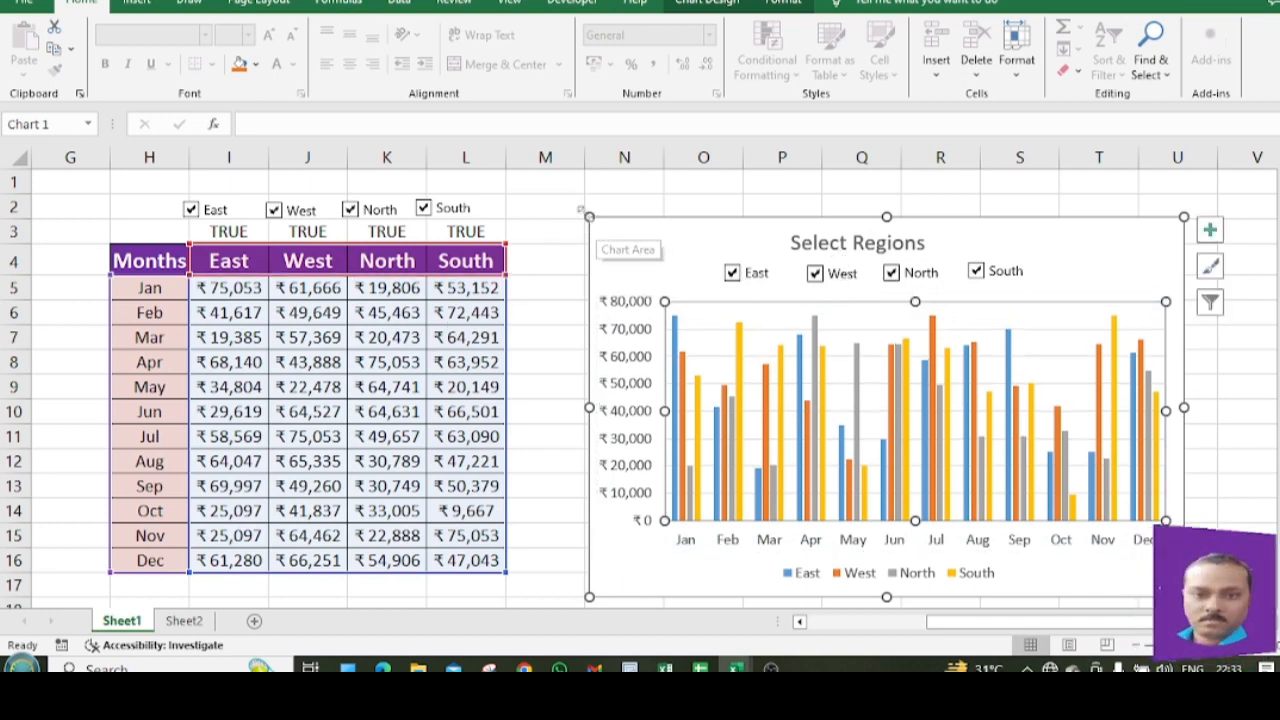
- Adjust the chart's upper-left corner to raise its upper edge slightly, and deselect the chart
{"action": "left_click", "coordinate": [597, 231]}
{"action": "left_click_drag", "start_coordinate": [587, 214], "coordinate": [589, 218]}
{"action": "left_click", "coordinate": [541, 208]}
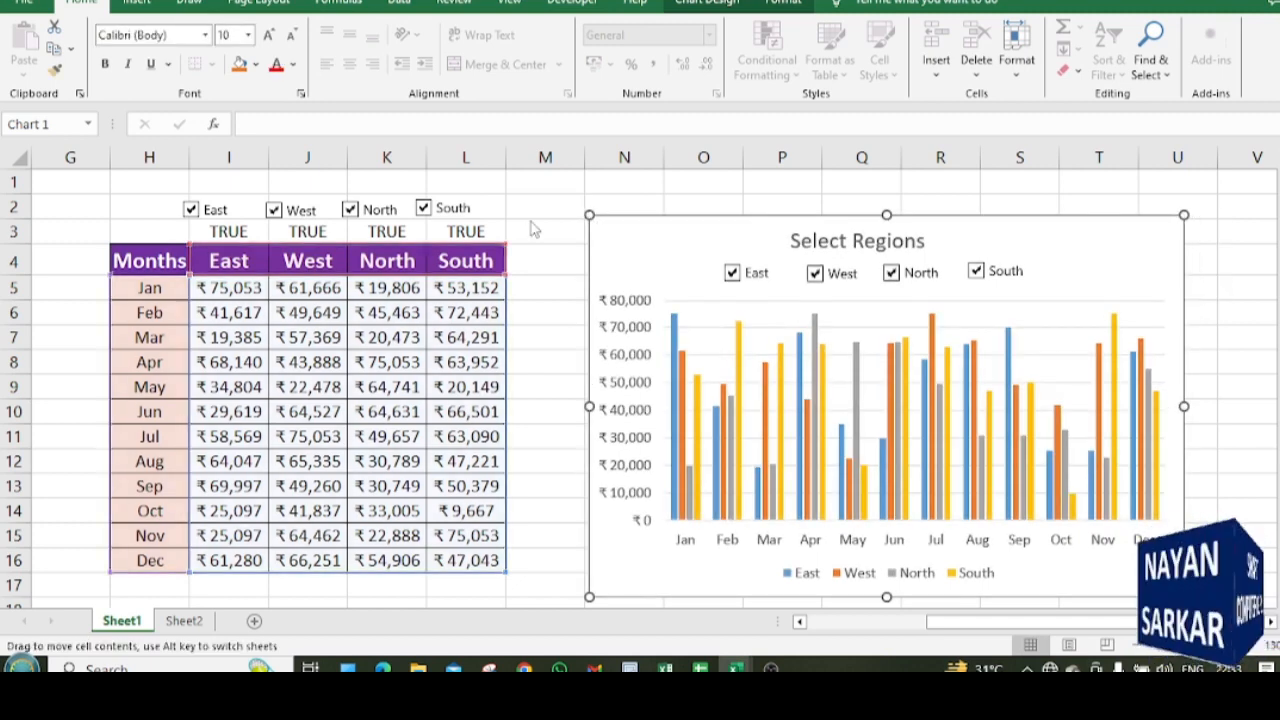
{"action": "left_click", "coordinate": [666, 180]}
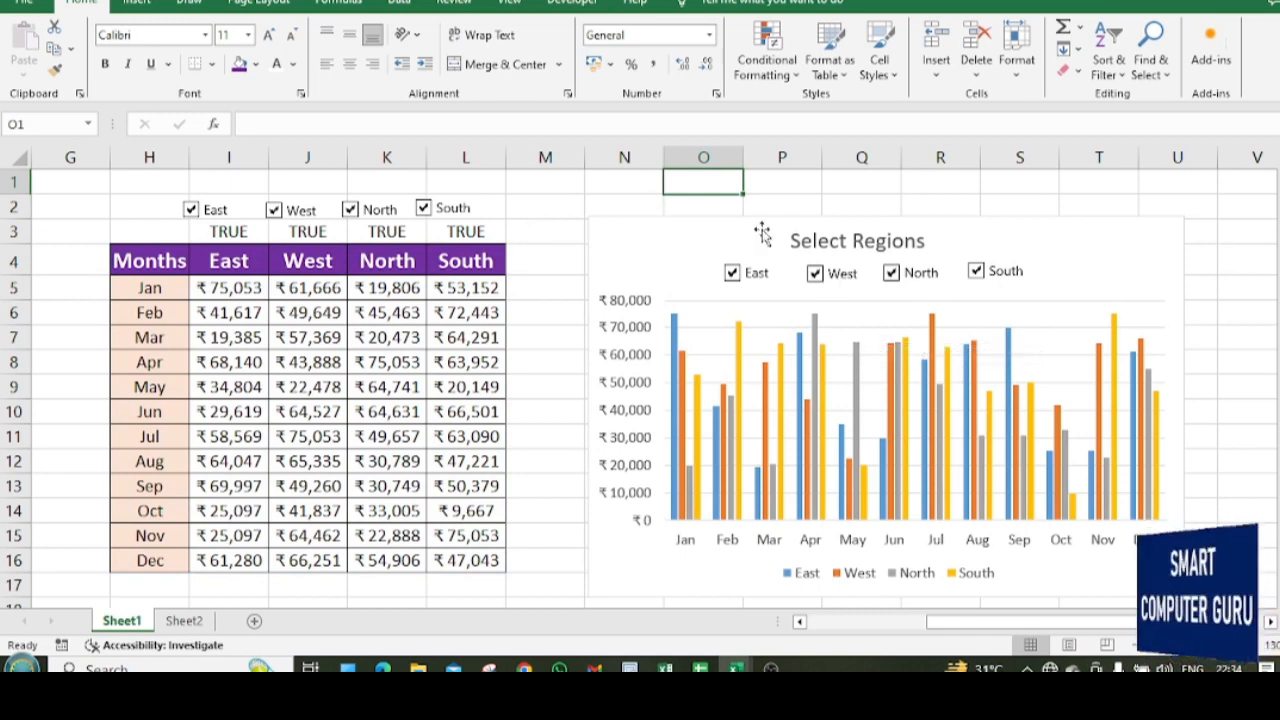
- Test the chart's check boxes by toggling East off and on, and clearing West, North, South and East
{"action": "left_click", "coordinate": [733, 273]}
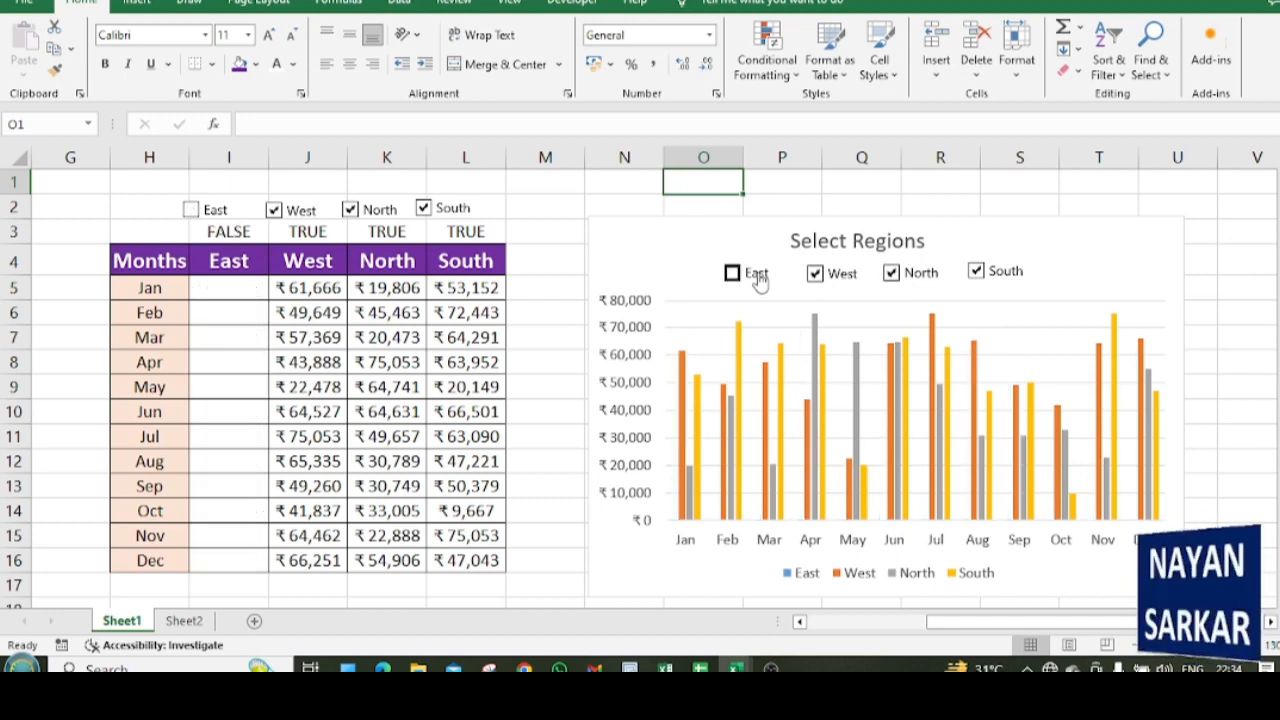
{"action": "left_click", "coordinate": [758, 279]}
{"action": "left_click", "coordinate": [829, 280]}
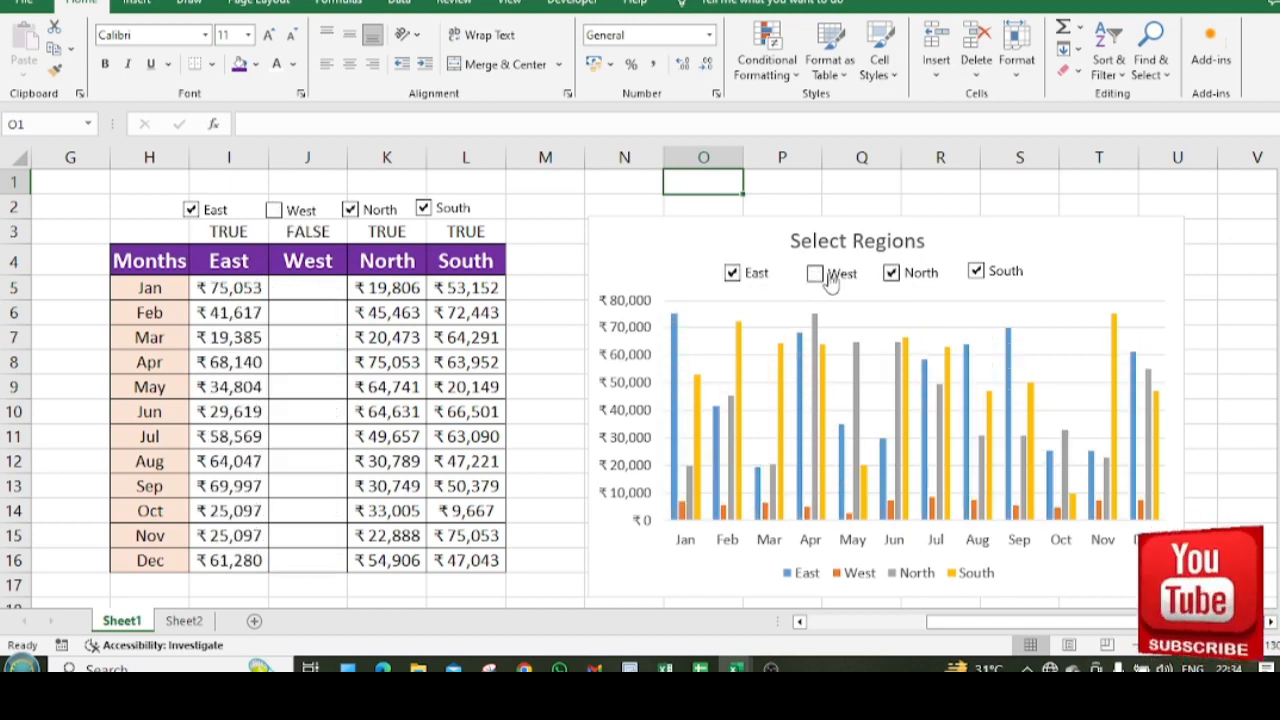
{"action": "left_click", "coordinate": [929, 284]}
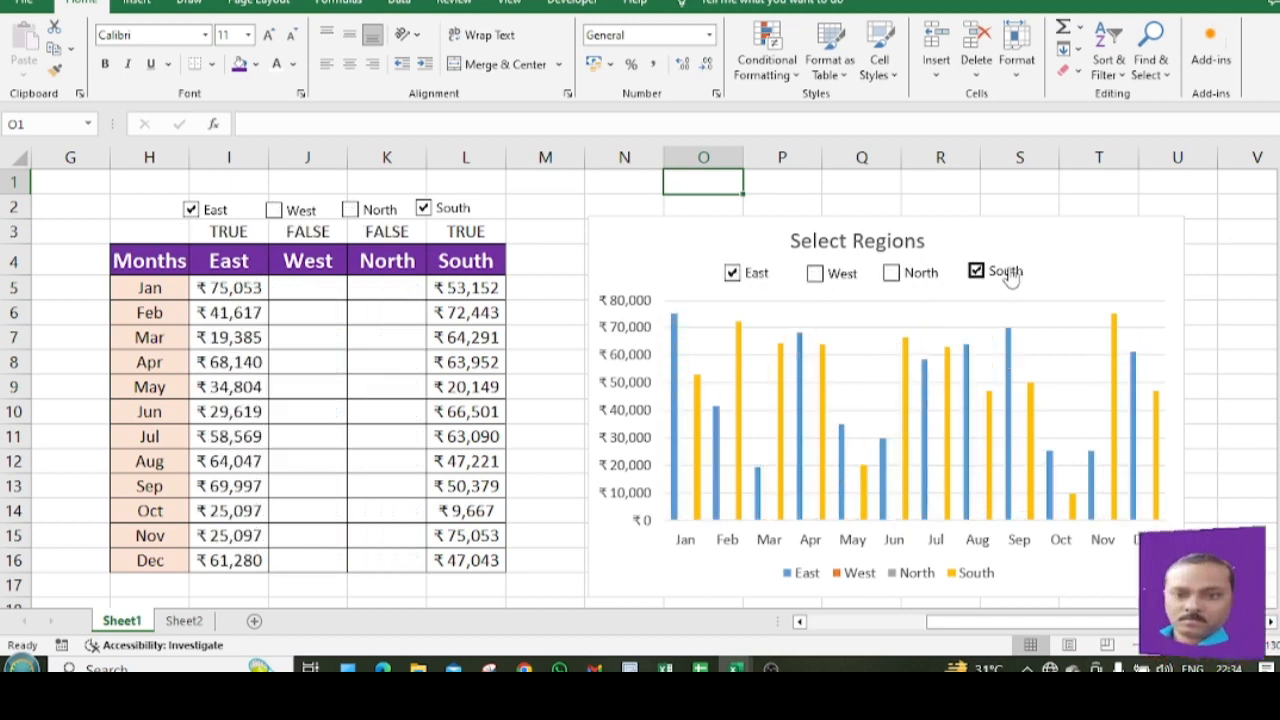
{"action": "left_click", "coordinate": [1008, 276]}
{"action": "left_click", "coordinate": [758, 282]}
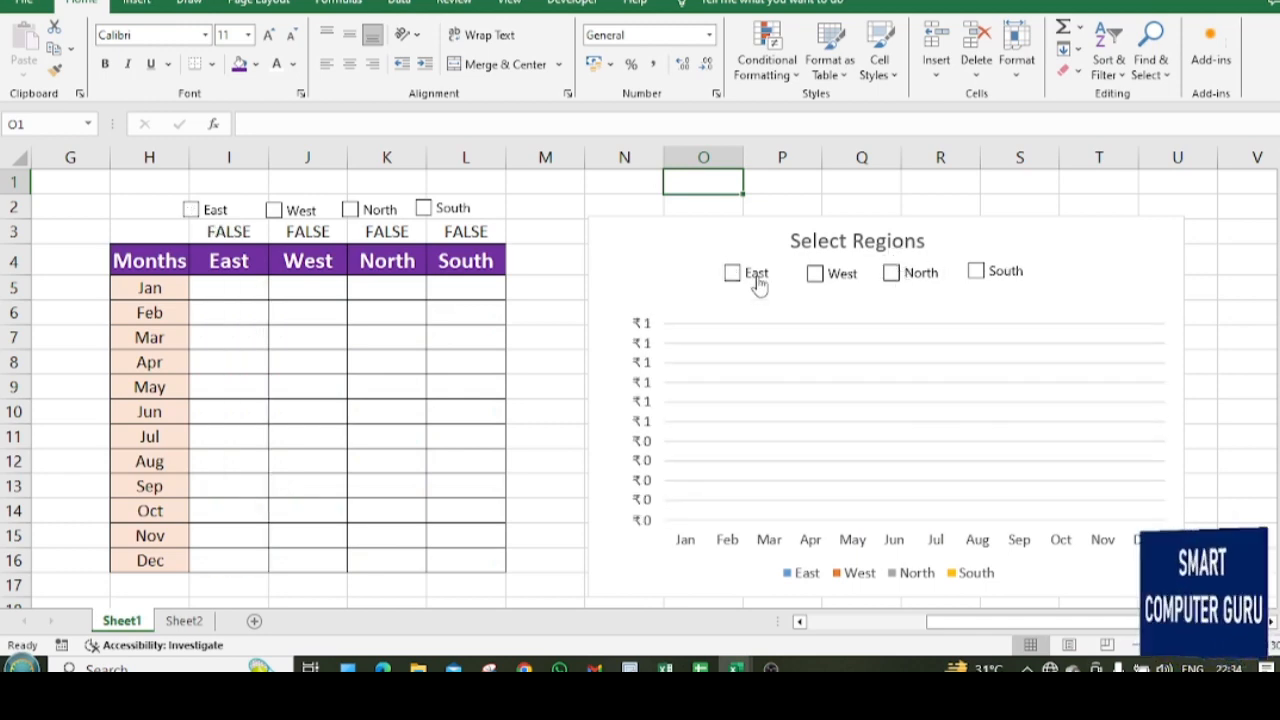
- Turn on the East, West, North and South check boxes on the chart
{"action": "left_click", "coordinate": [756, 280]}
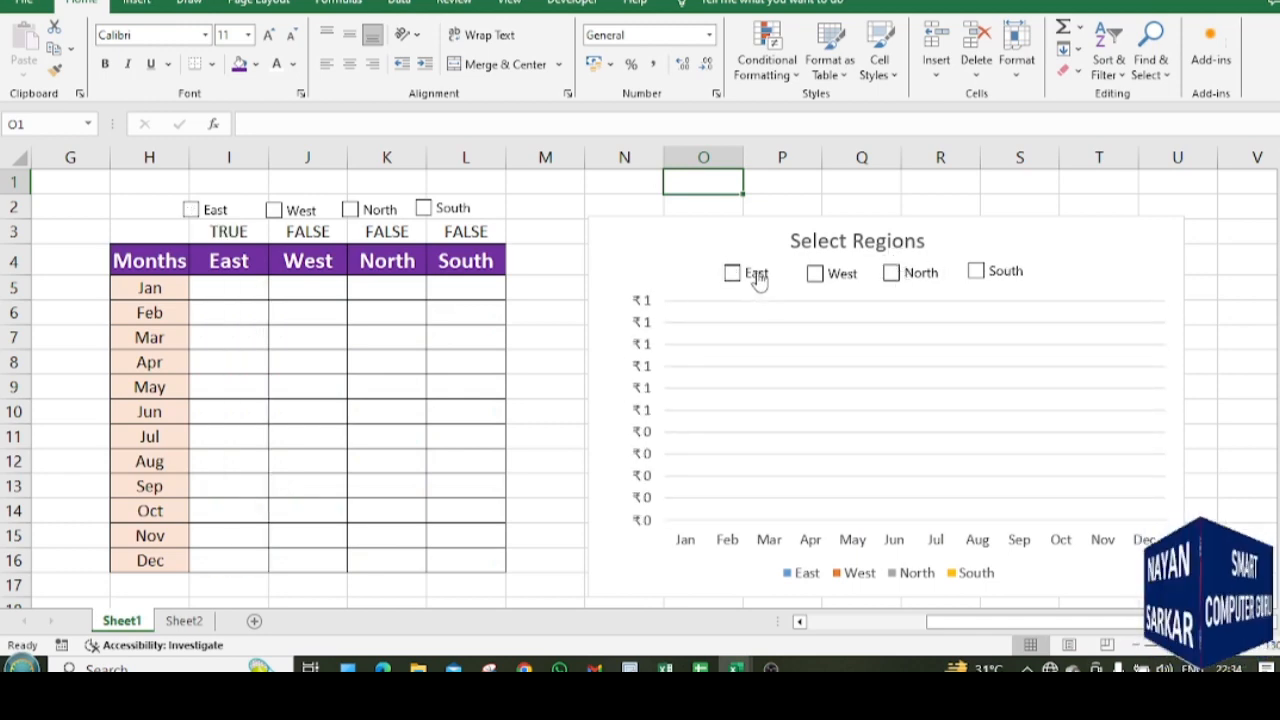
{"action": "left_click", "coordinate": [848, 285]}
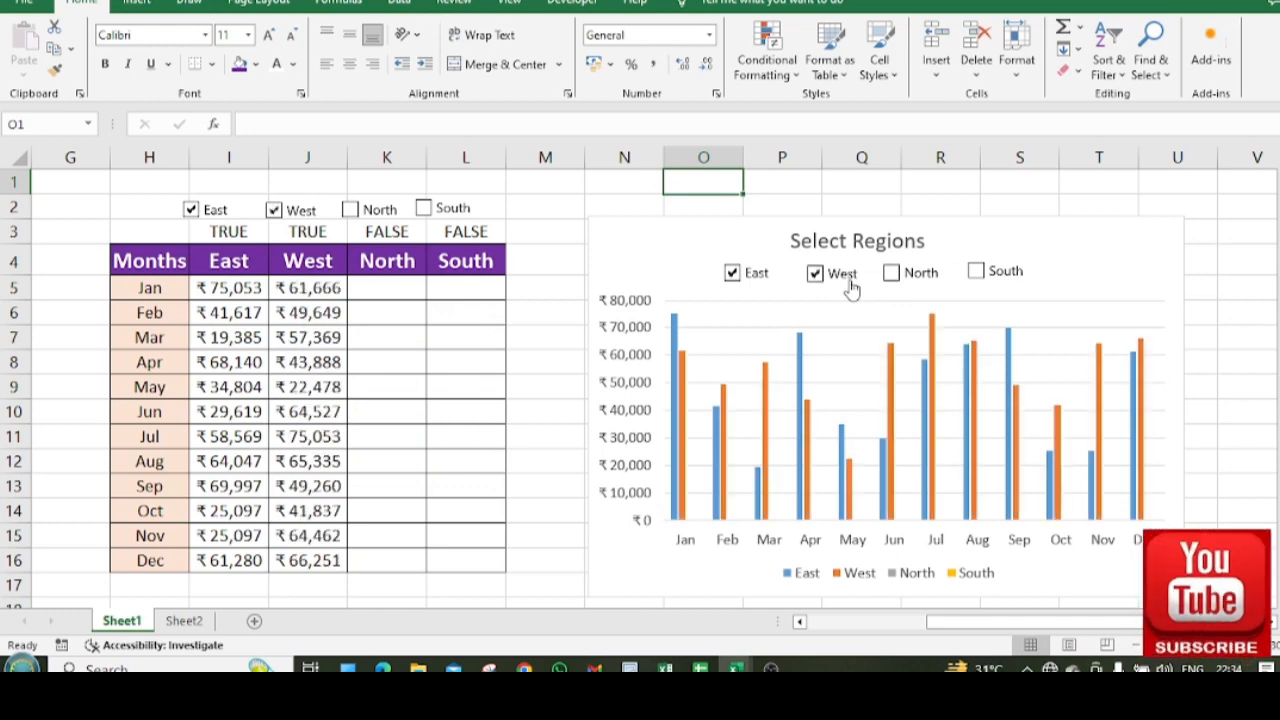
{"action": "left_click", "coordinate": [920, 276]}
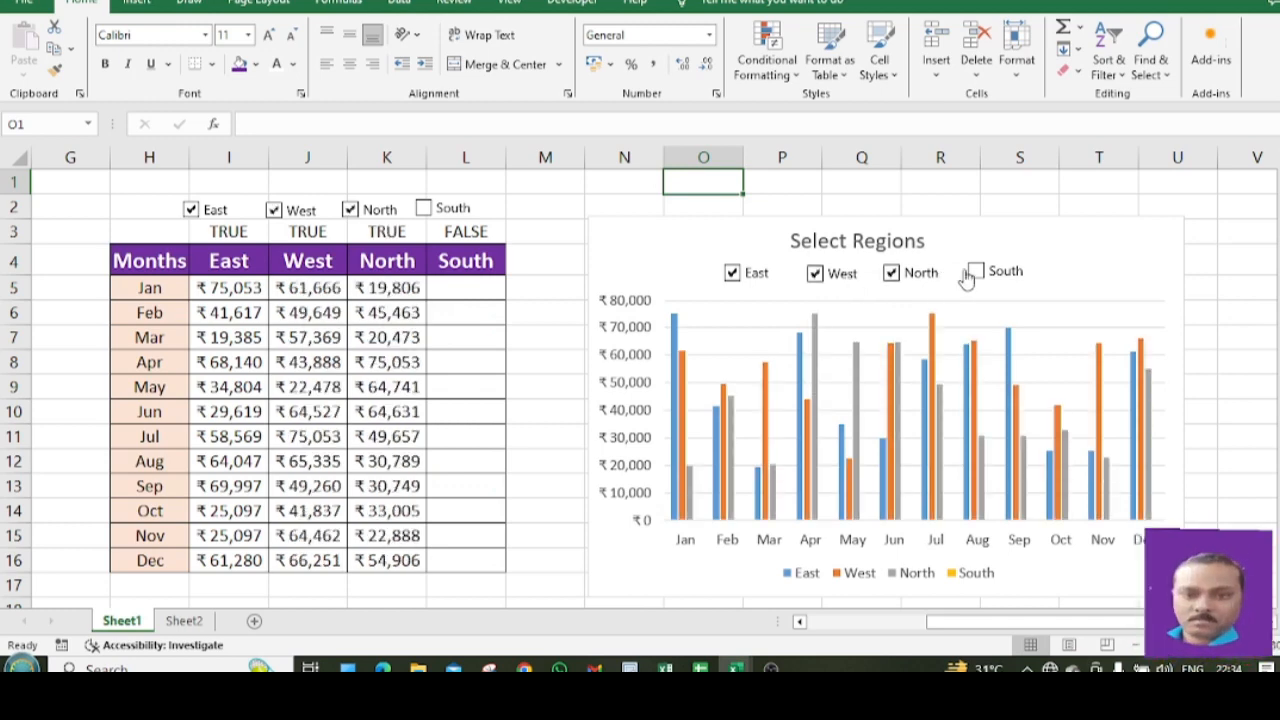
{"action": "left_click", "coordinate": [1005, 278]}
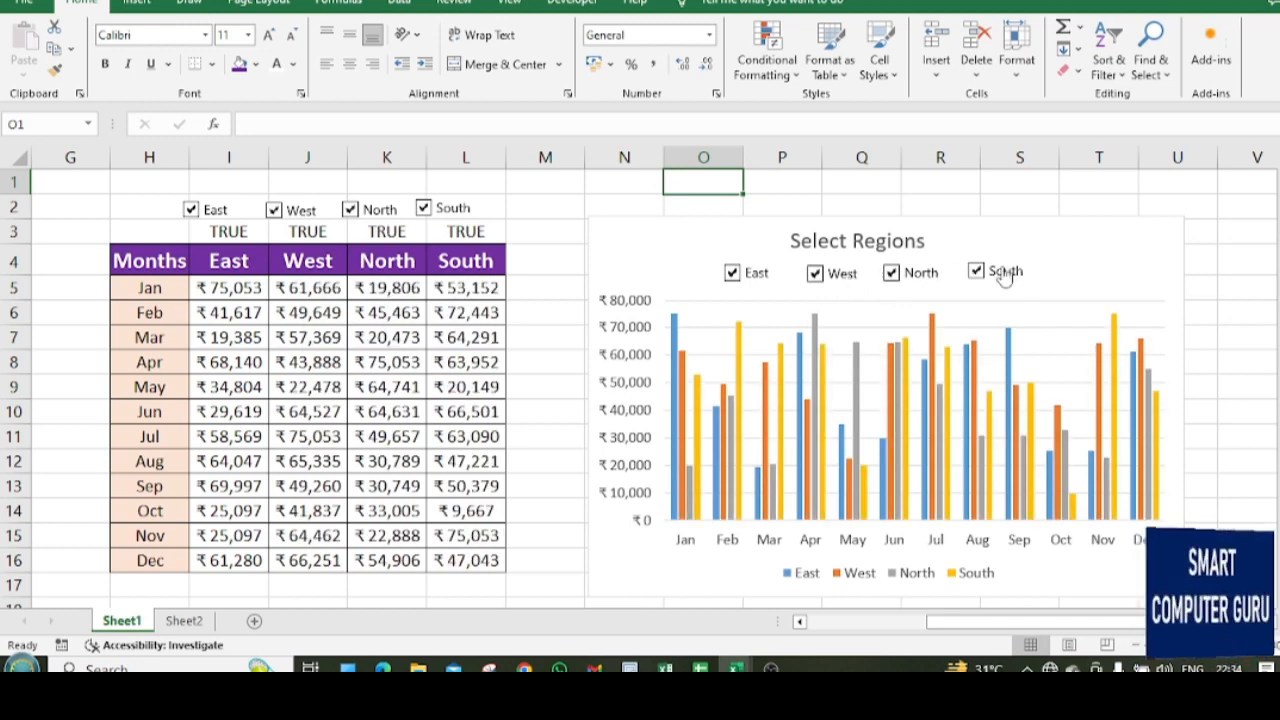
{"action": "scroll", "coordinate": [880, 337], "scroll_direction": "down", "scroll_amount": 1}
{"action": "scroll", "coordinate": [880, 337], "scroll_direction": "up", "scroll_amount": 1}
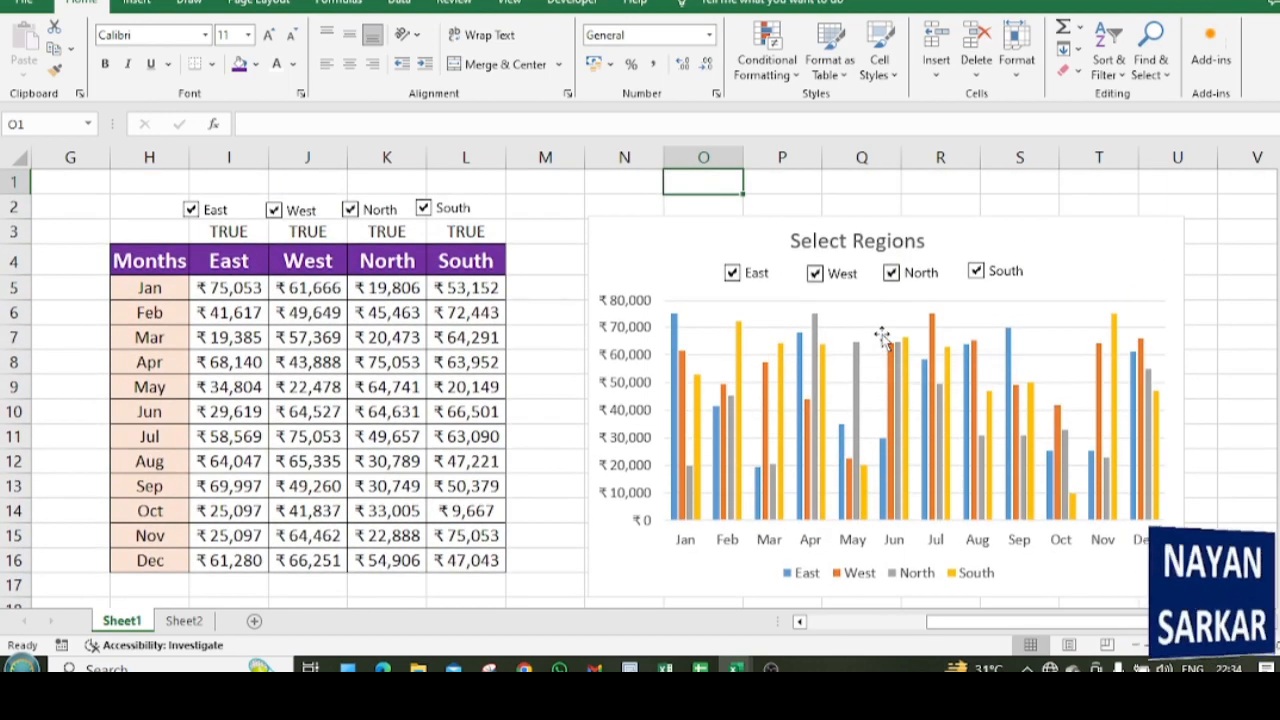
- Hide columns H through L, which hold the helper table and its linked check-box cells
{"action": "left_click_drag", "start_coordinate": [1012, 622], "coordinate": [960, 625]}
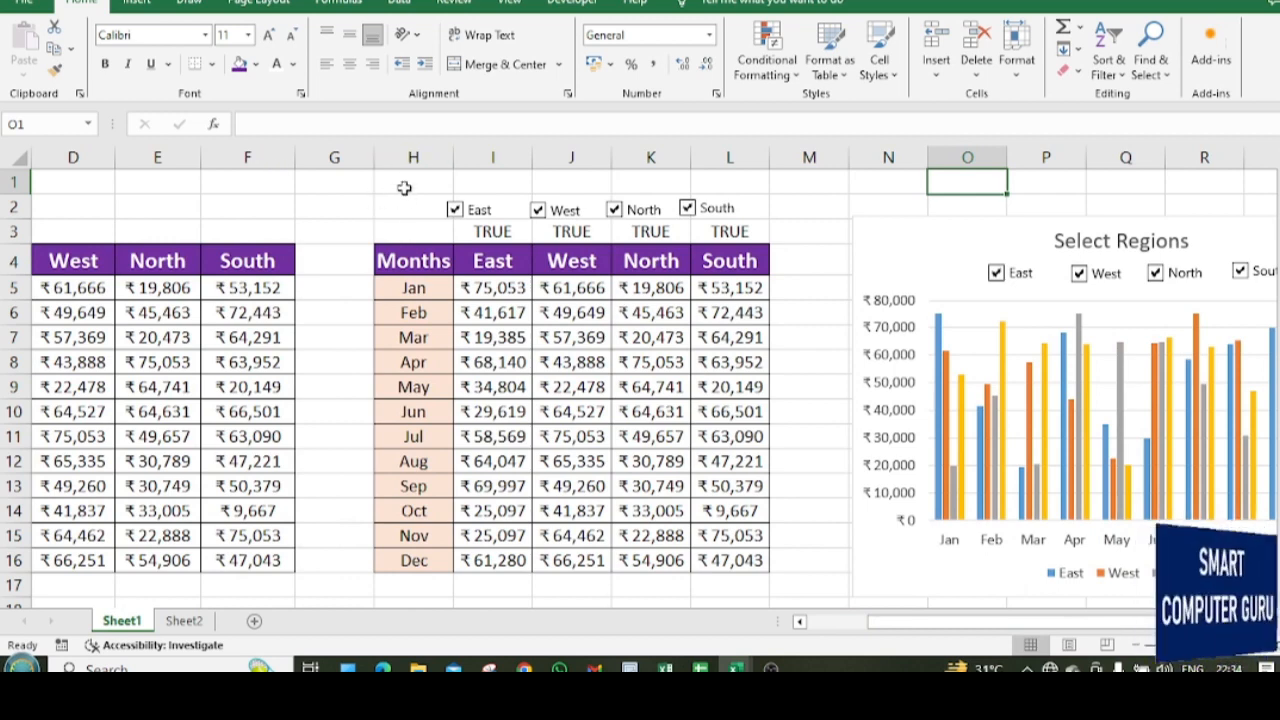
{"action": "left_click_drag", "start_coordinate": [404, 188], "coordinate": [737, 558]}
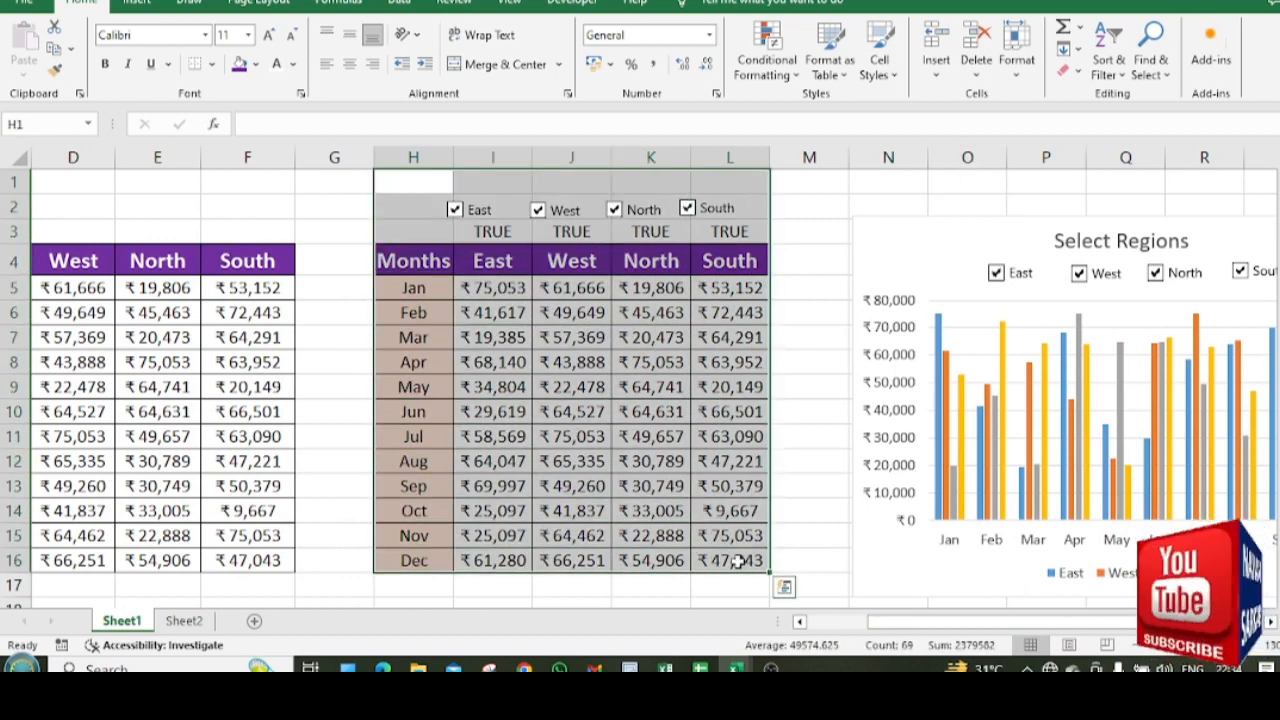
{"action": "left_click", "coordinate": [837, 305]}
{"action": "left_click_drag", "start_coordinate": [400, 158], "coordinate": [730, 218]}
{"action": "right_click", "coordinate": [590, 266]}
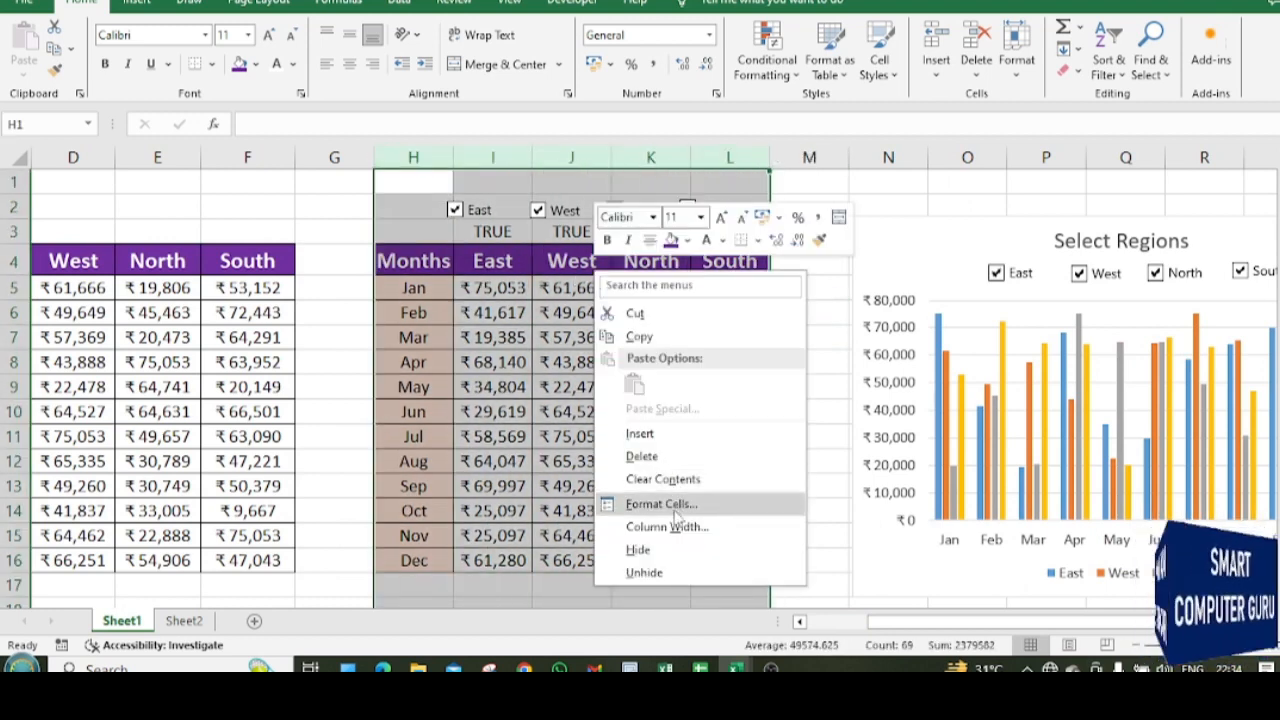
{"action": "left_click", "coordinate": [672, 552]}
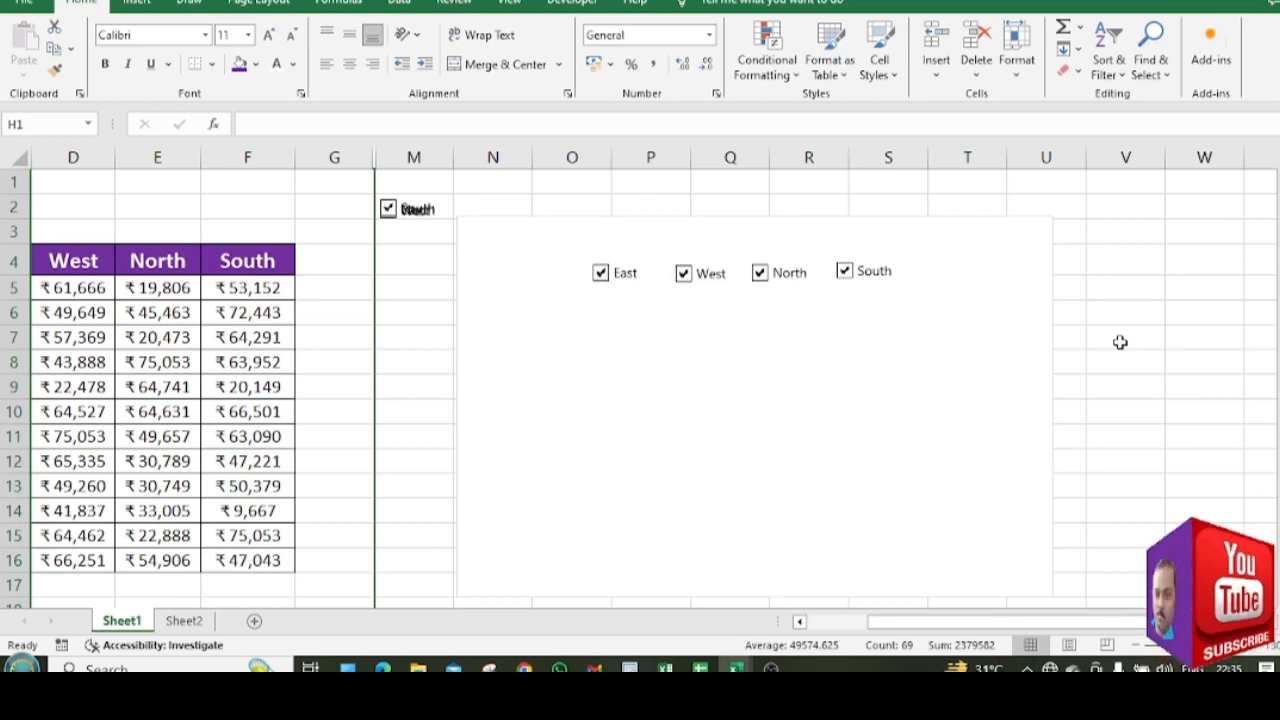
- Set the chart's data source to show data in hidden rows and columns
{"action": "left_click", "coordinate": [506, 243]}
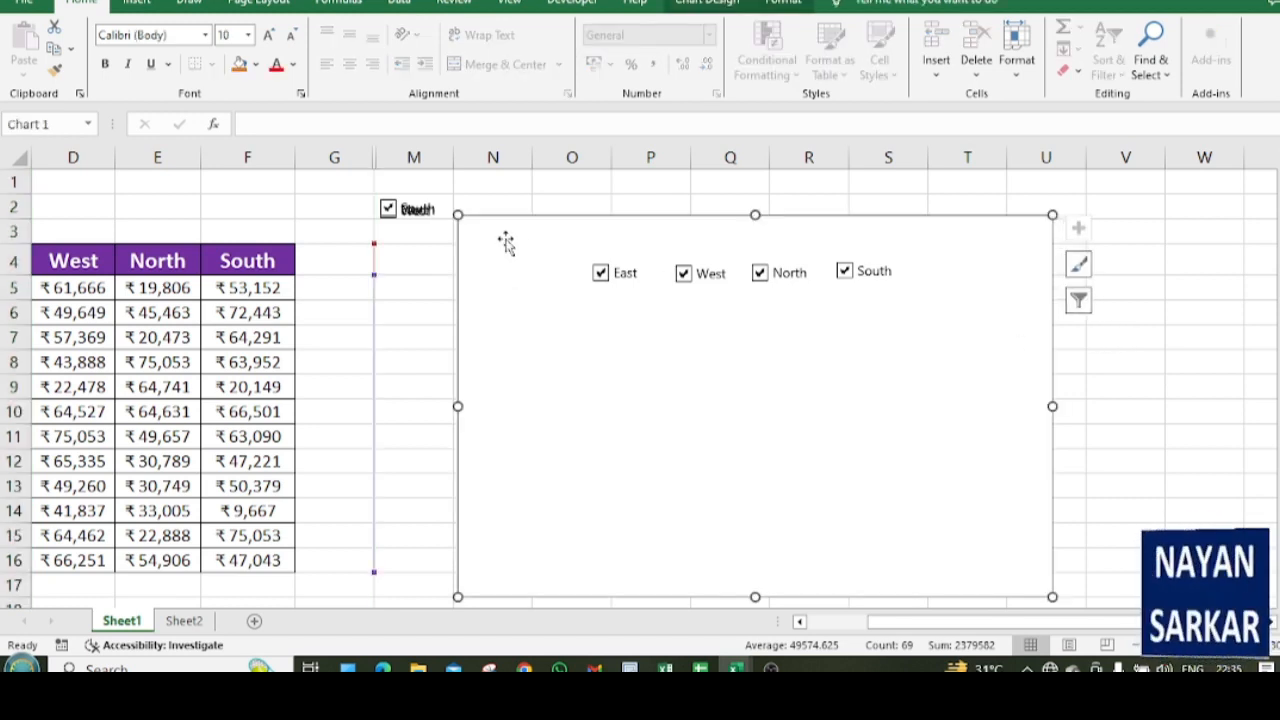
{"action": "right_click", "coordinate": [506, 243]}
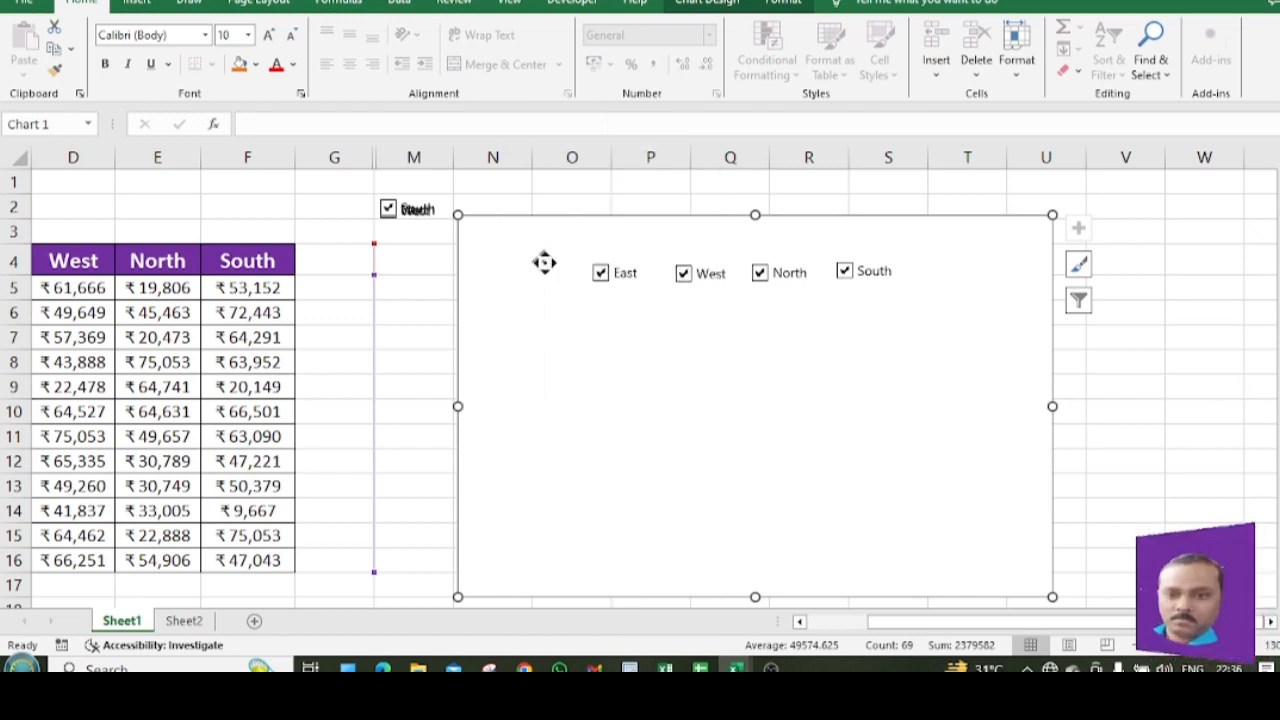
{"action": "right_click", "coordinate": [546, 270]}
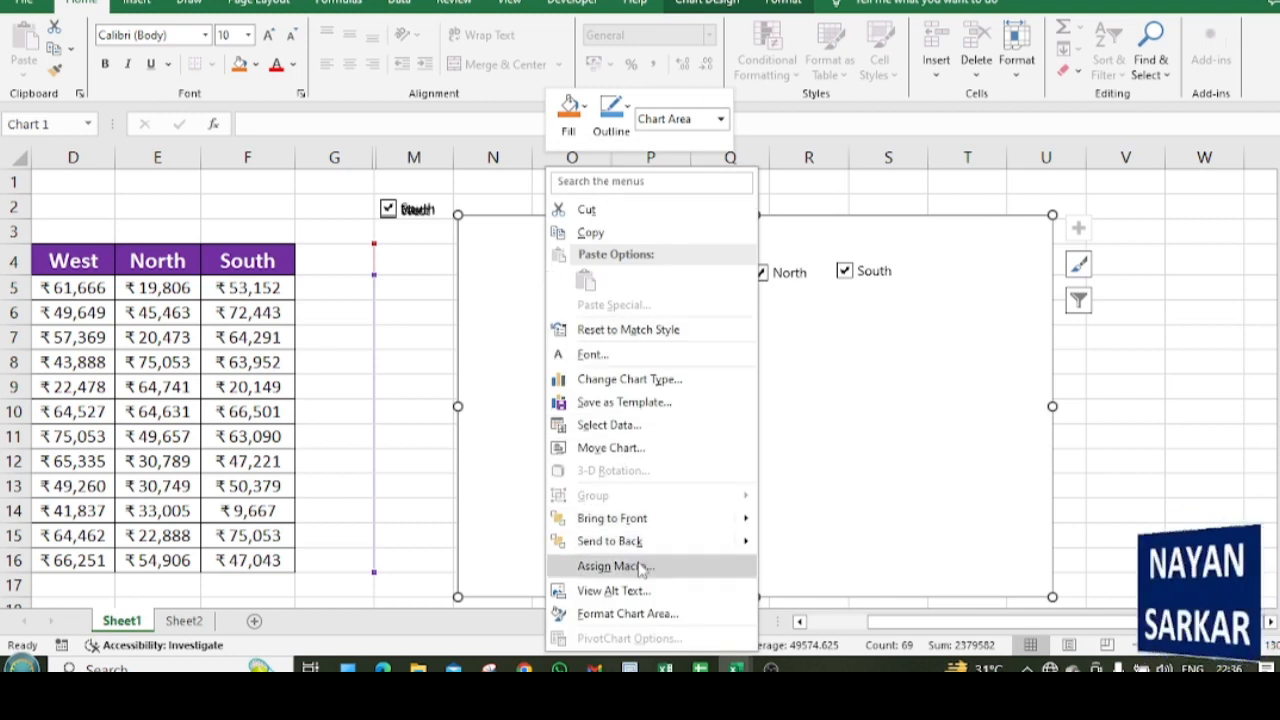
{"action": "left_click", "coordinate": [668, 430]}
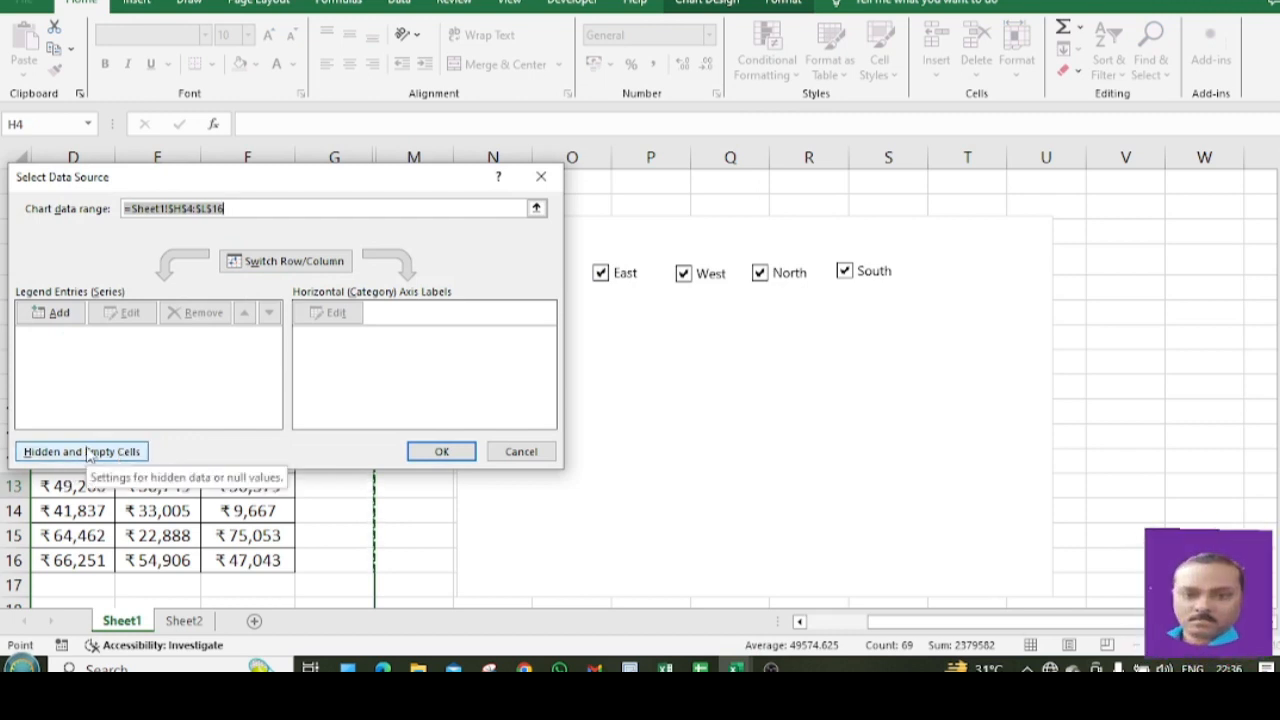
{"action": "left_click", "coordinate": [88, 453]}
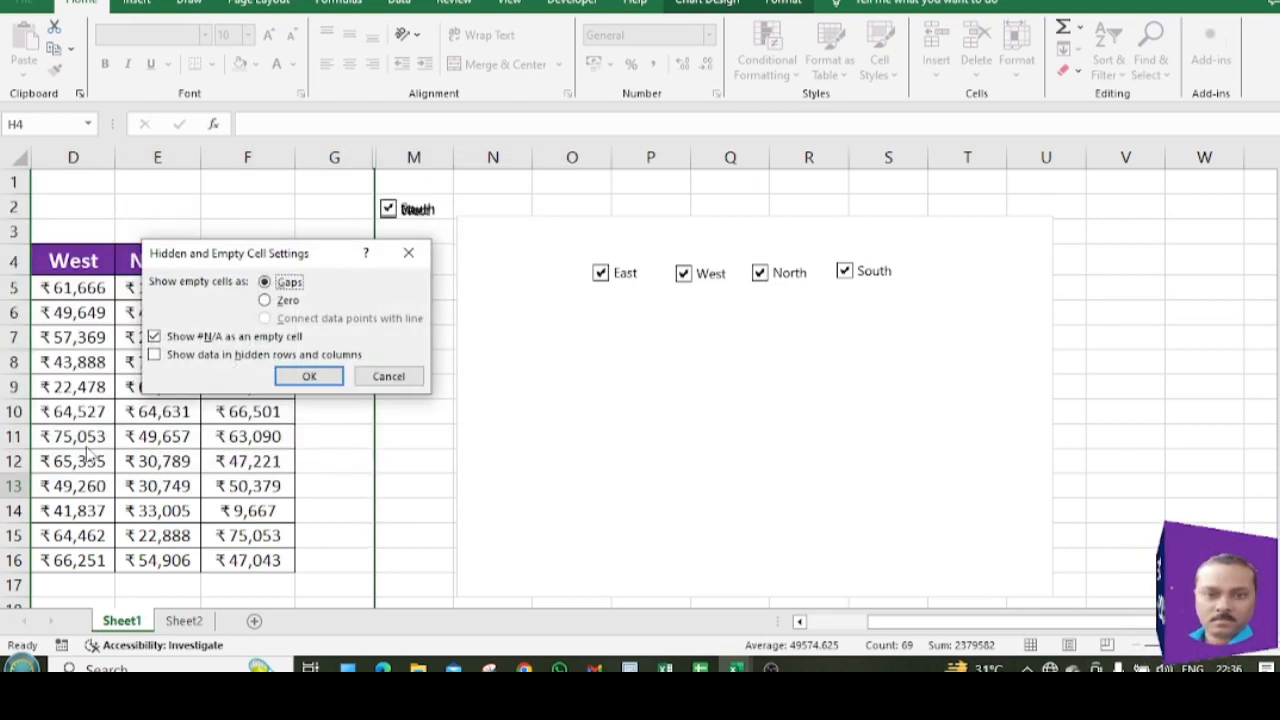
{"action": "left_click", "coordinate": [198, 358]}
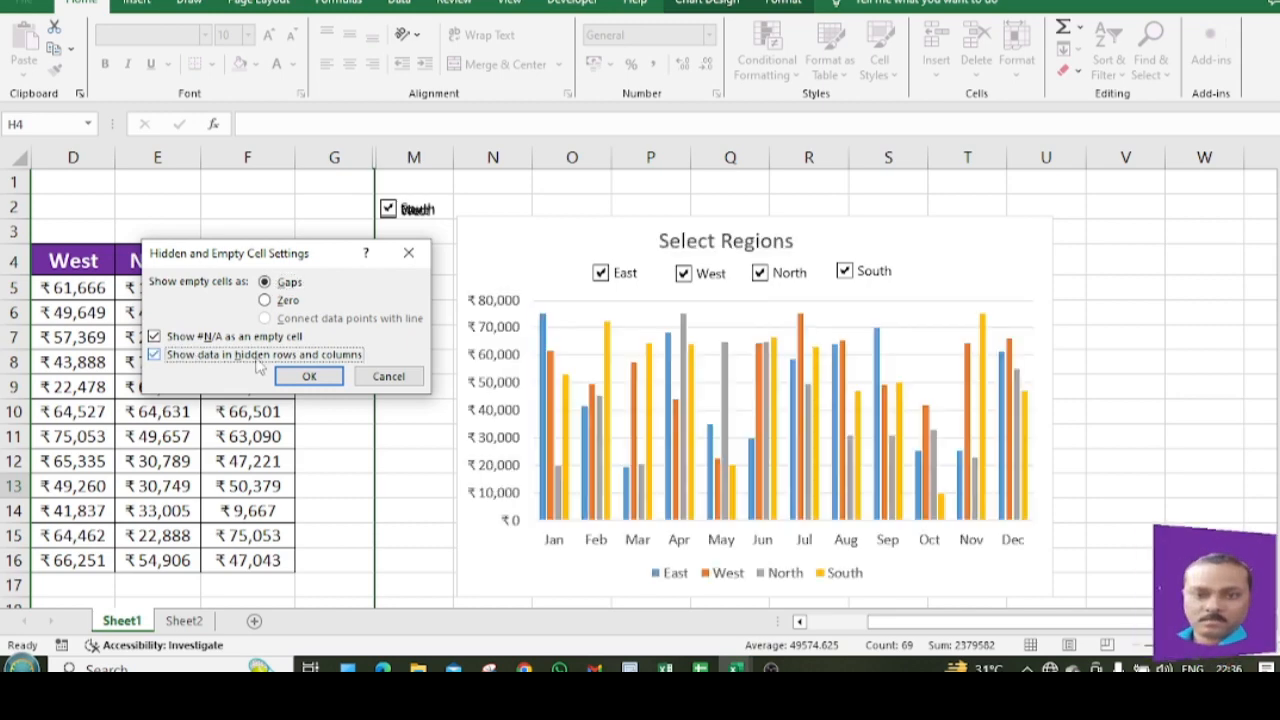
{"action": "left_click", "coordinate": [318, 377]}
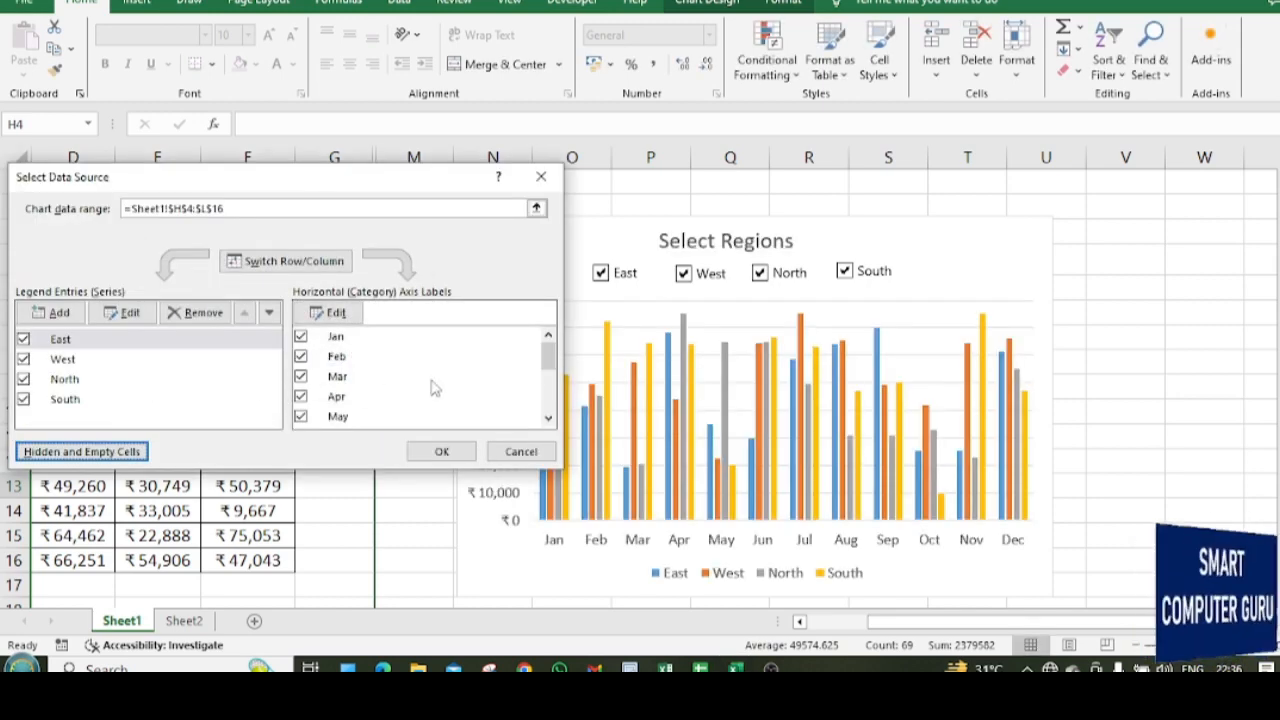
{"action": "left_click", "coordinate": [441, 451]}
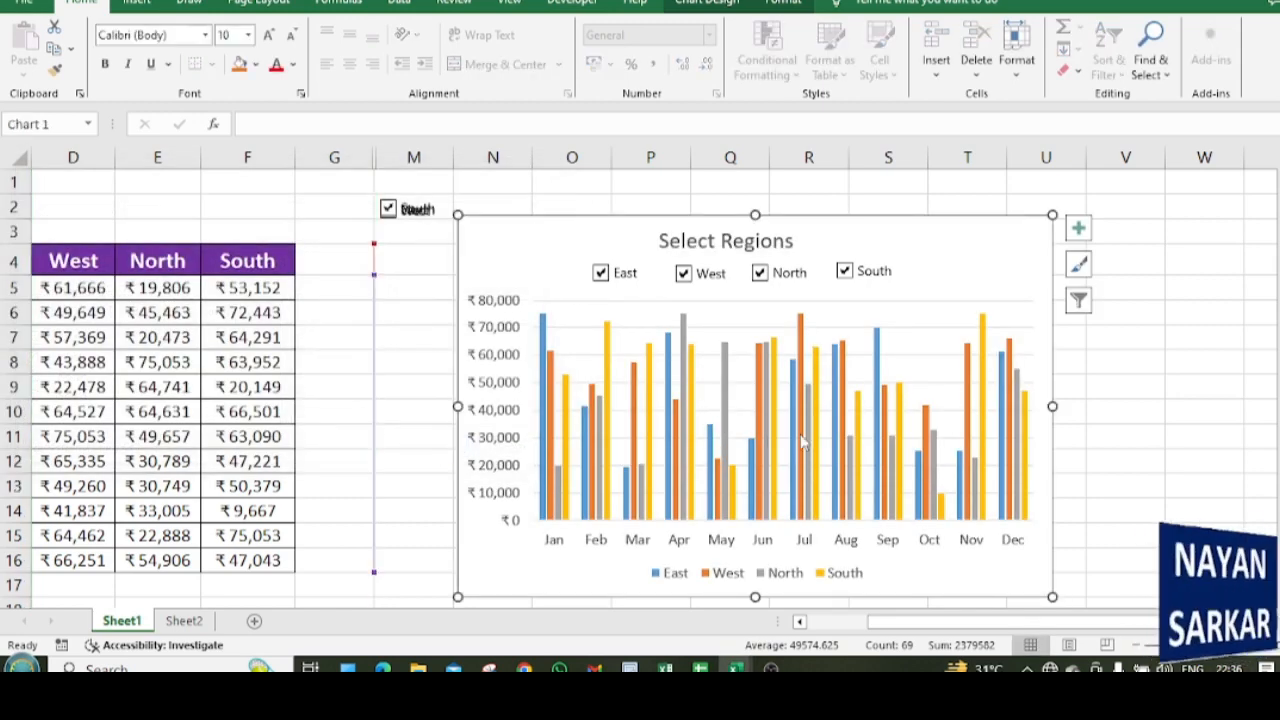
- Move the chart slightly left and up behind its check boxes, and deselect it
{"action": "scroll", "coordinate": [963, 482], "scroll_direction": "down", "scroll_amount": 2}
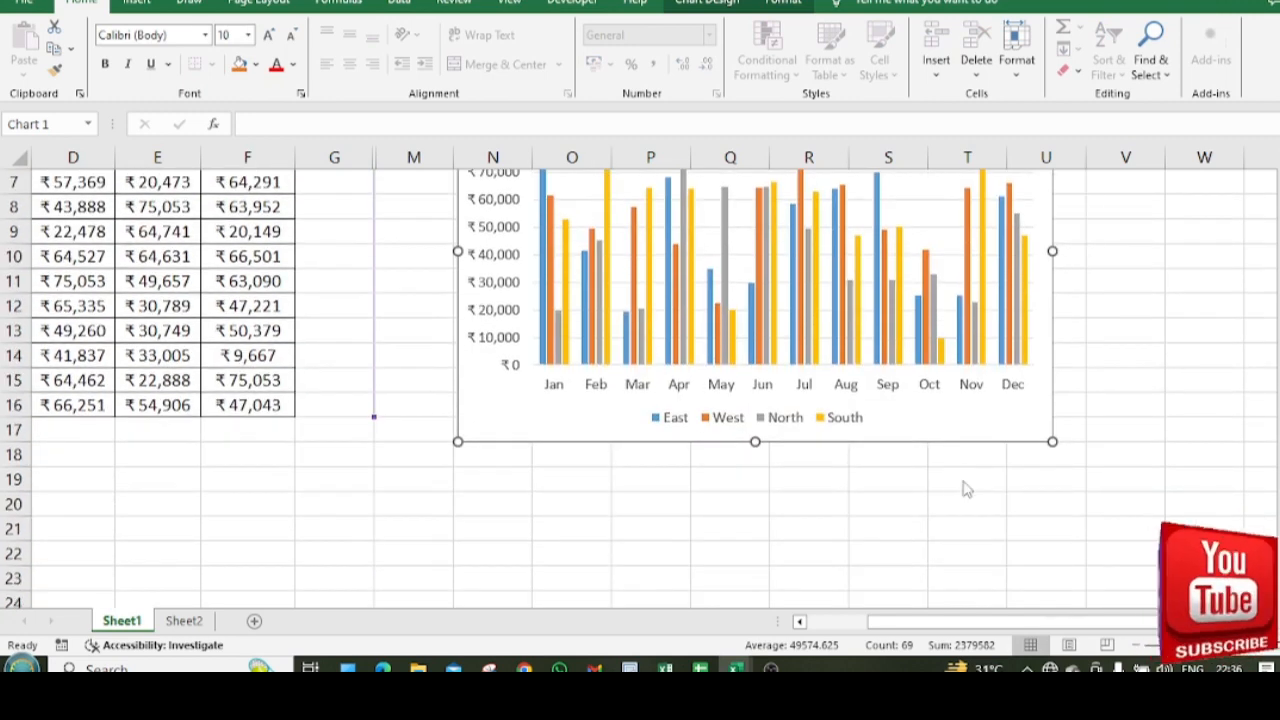
{"action": "scroll", "coordinate": [965, 488], "scroll_direction": "up", "scroll_amount": 2}
{"action": "left_click_drag", "start_coordinate": [508, 242], "coordinate": [502, 239]}
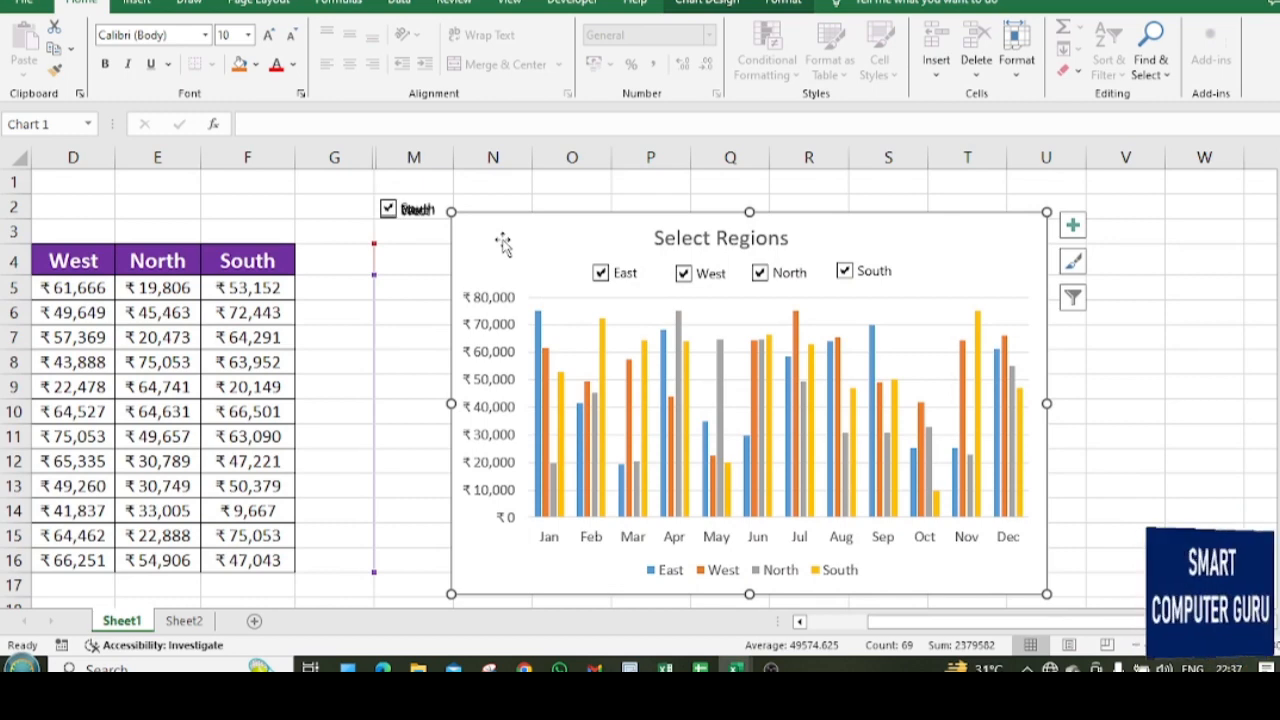
{"action": "mouse_move", "coordinate": [503, 251]}
{"action": "left_mouse_down"}
{"action": "mouse_move", "coordinate": [523, 271]}
{"action": "mouse_move", "coordinate": [466, 217]}
{"action": "mouse_move", "coordinate": [617, 283]}
{"action": "mouse_move", "coordinate": [526, 249]}
{"action": "mouse_move", "coordinate": [580, 358]}
{"action": "mouse_move", "coordinate": [537, 212]}
{"action": "mouse_move", "coordinate": [514, 266]}
{"action": "mouse_move", "coordinate": [514, 180]}
{"action": "mouse_move", "coordinate": [502, 236]}
{"action": "left_mouse_up"}
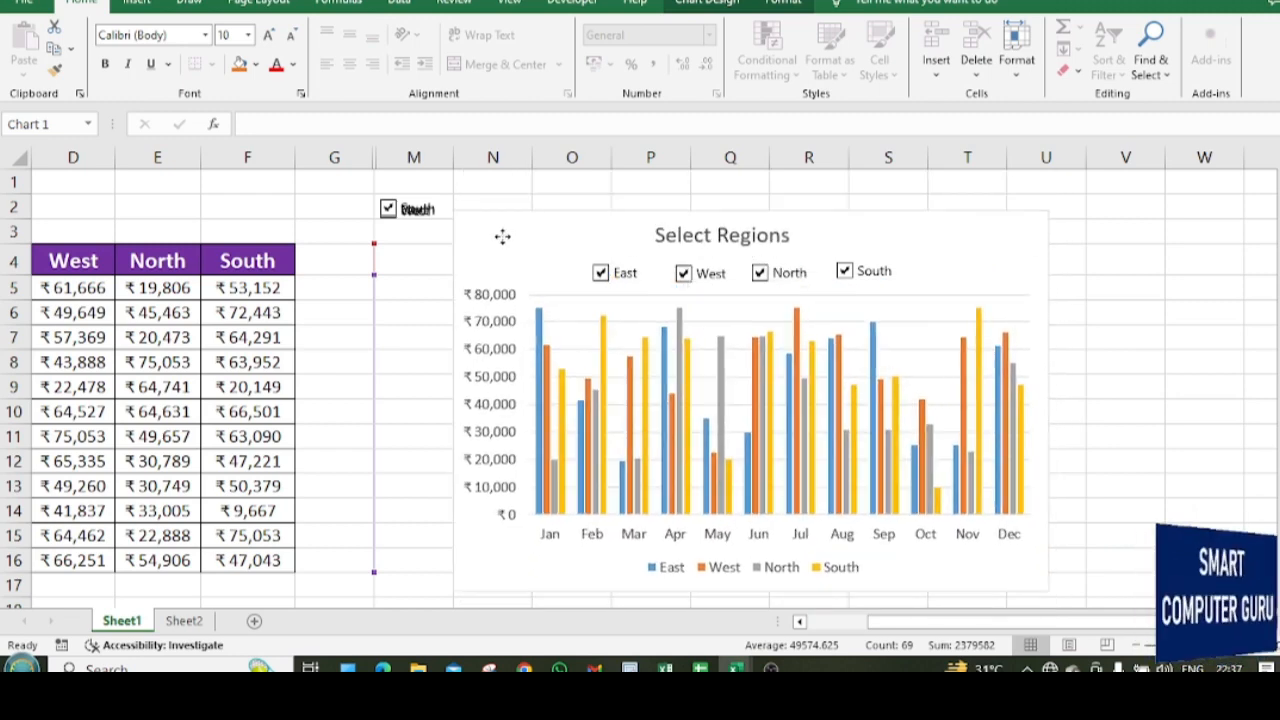
{"action": "left_click_drag", "start_coordinate": [502, 236], "coordinate": [491, 237]}
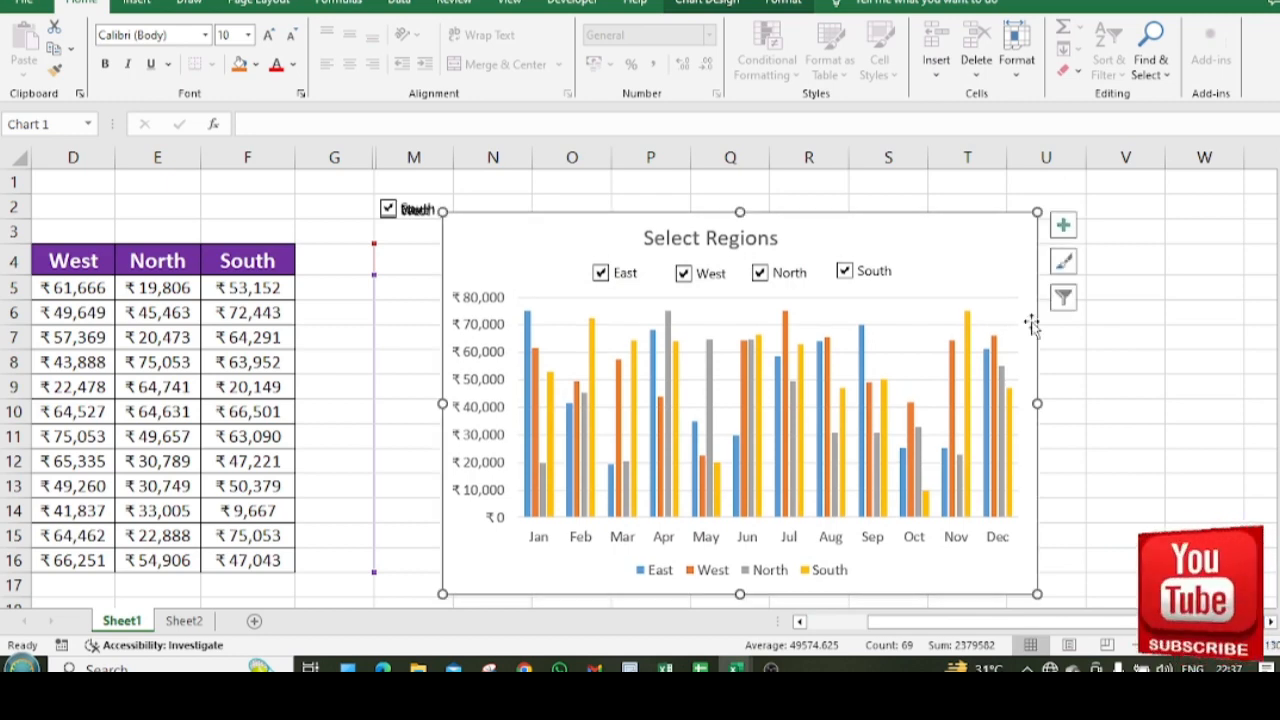
{"action": "left_click", "coordinate": [1130, 428]}
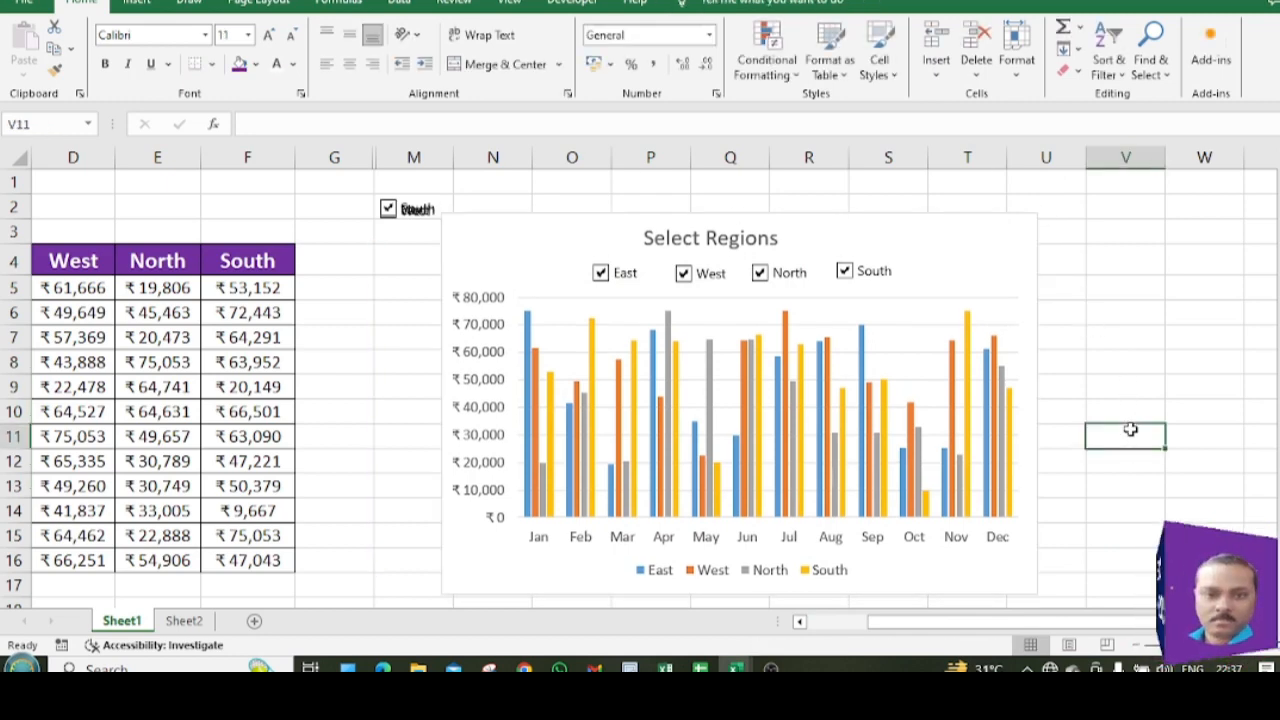
{"action": "key", "text": "Up"}
{"action": "key", "text": "Up"}
{"action": "key", "text": "Up"}
{"action": "key", "text": "Up"}
{"action": "key", "text": "Up"}
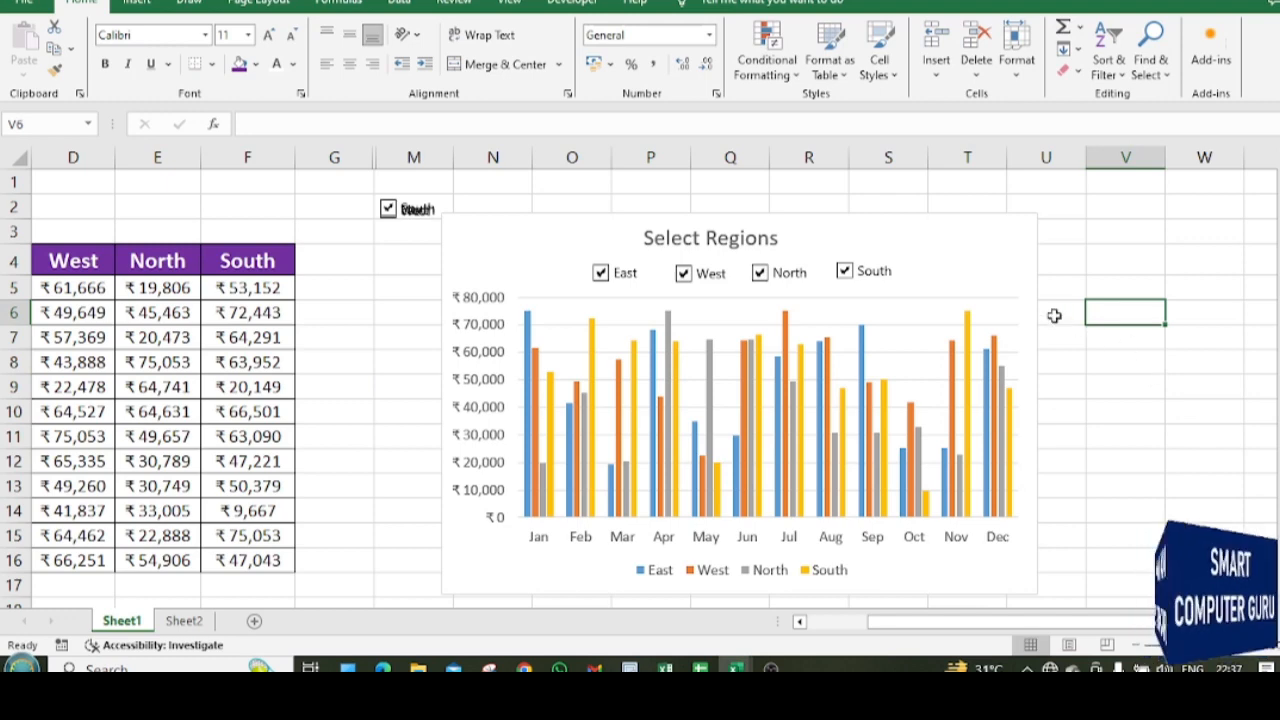
- Group the chart with its East, West, North and South check boxes, and deselect the group
{"action": "left_click", "coordinate": [963, 250]}
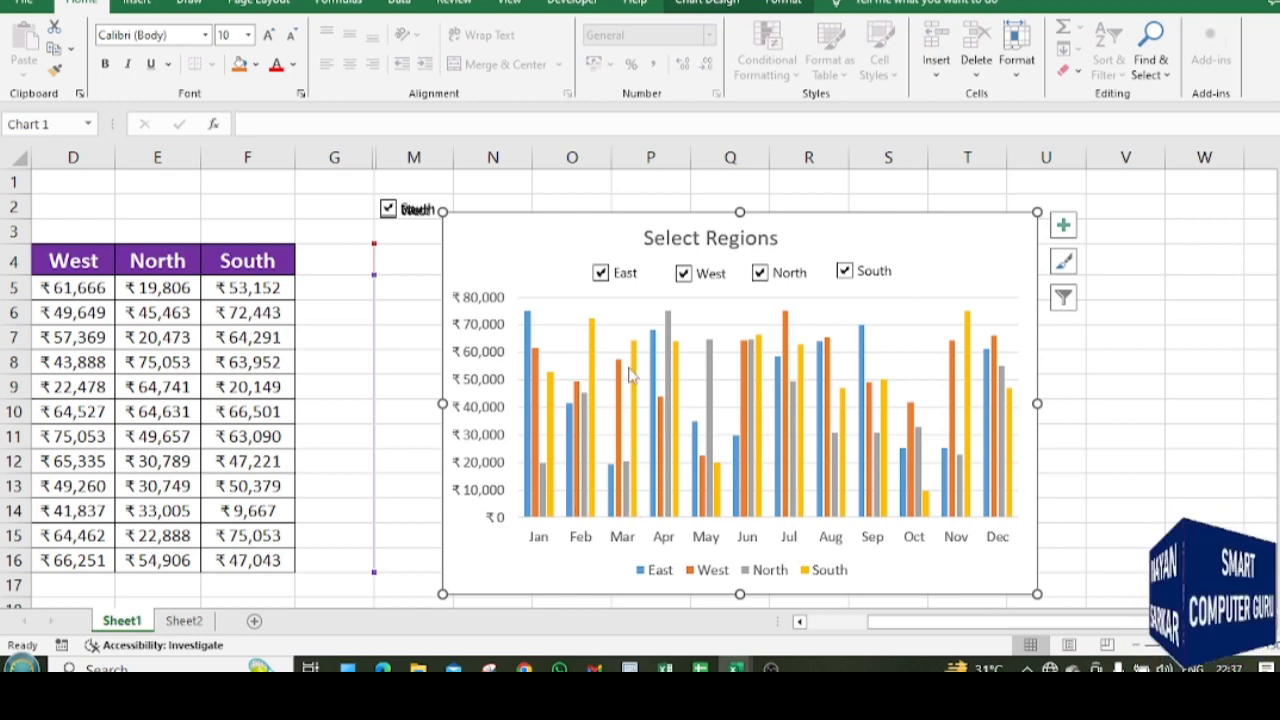
{"action": "left_click", "coordinate": [626, 277], "text": "ctrl"}
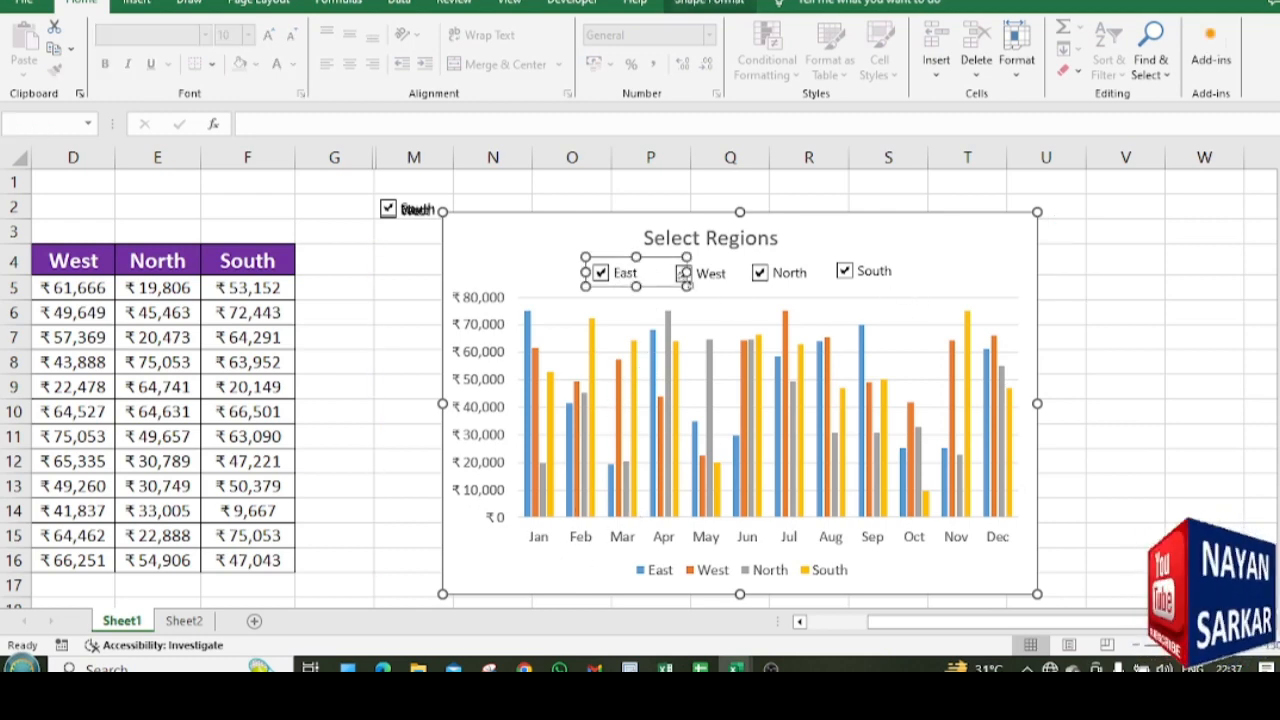
{"action": "left_click", "coordinate": [716, 272], "text": "ctrl"}
{"action": "left_click", "coordinate": [790, 273], "text": "ctrl"}
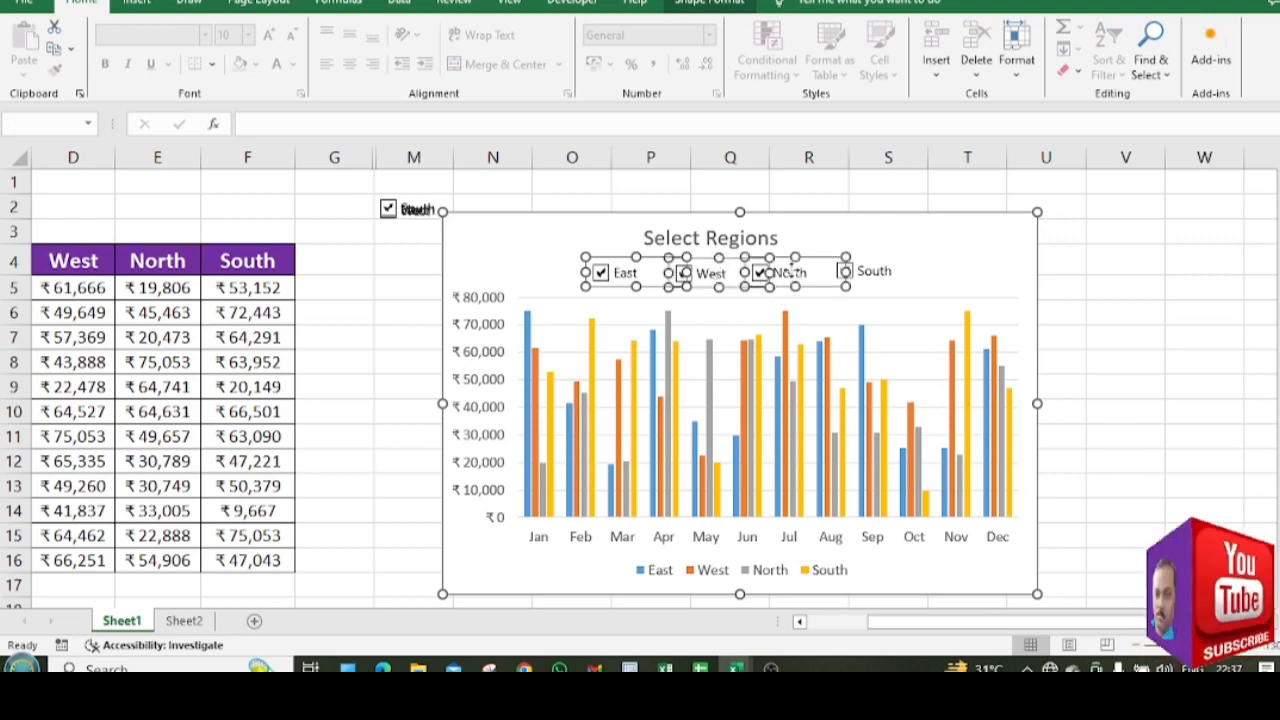
{"action": "left_click", "coordinate": [840, 272], "text": "ctrl"}
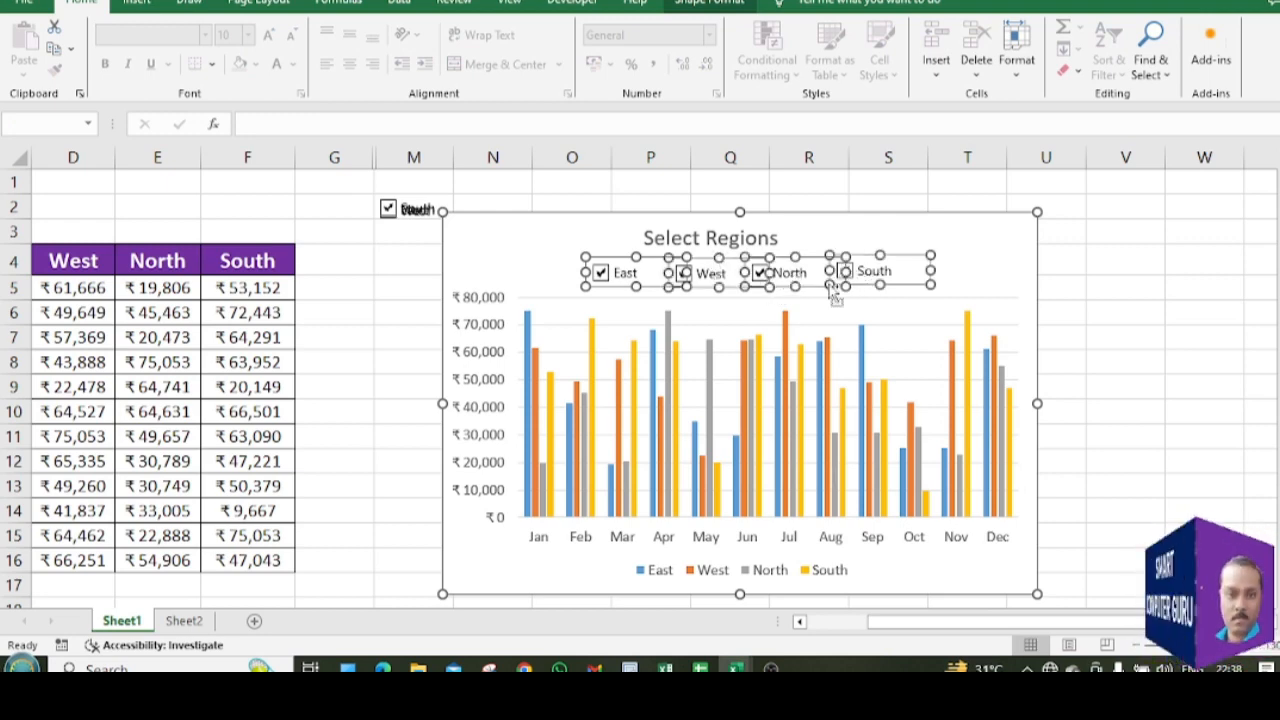
{"action": "right_click", "coordinate": [898, 280]}
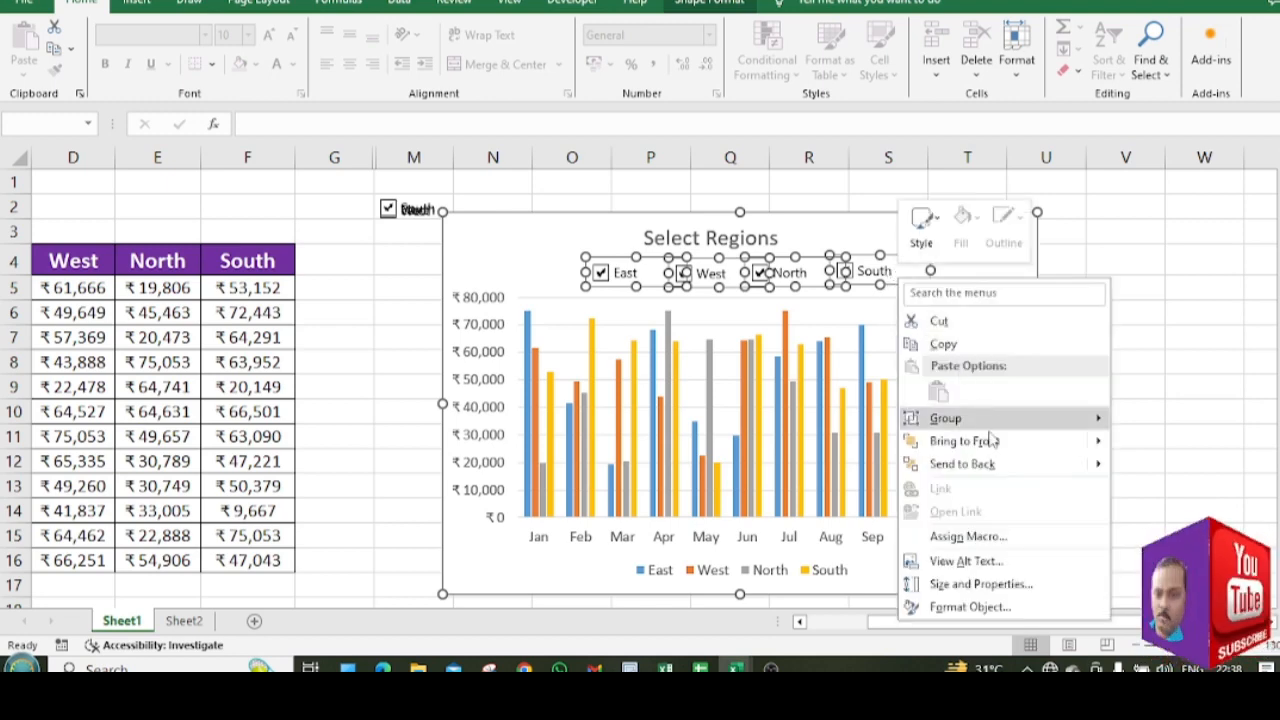
{"action": "mouse_move", "coordinate": [1000, 428]}
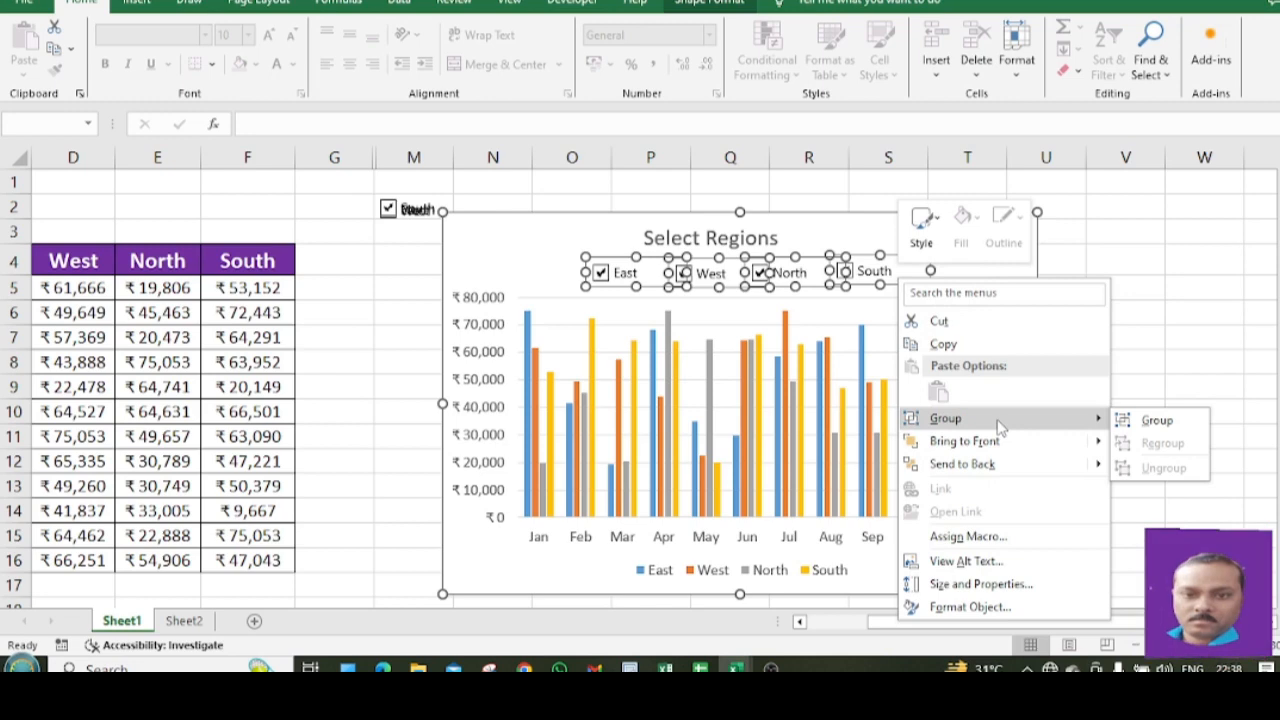
{"action": "left_click", "coordinate": [1197, 425]}
{"action": "left_click", "coordinate": [1166, 366]}
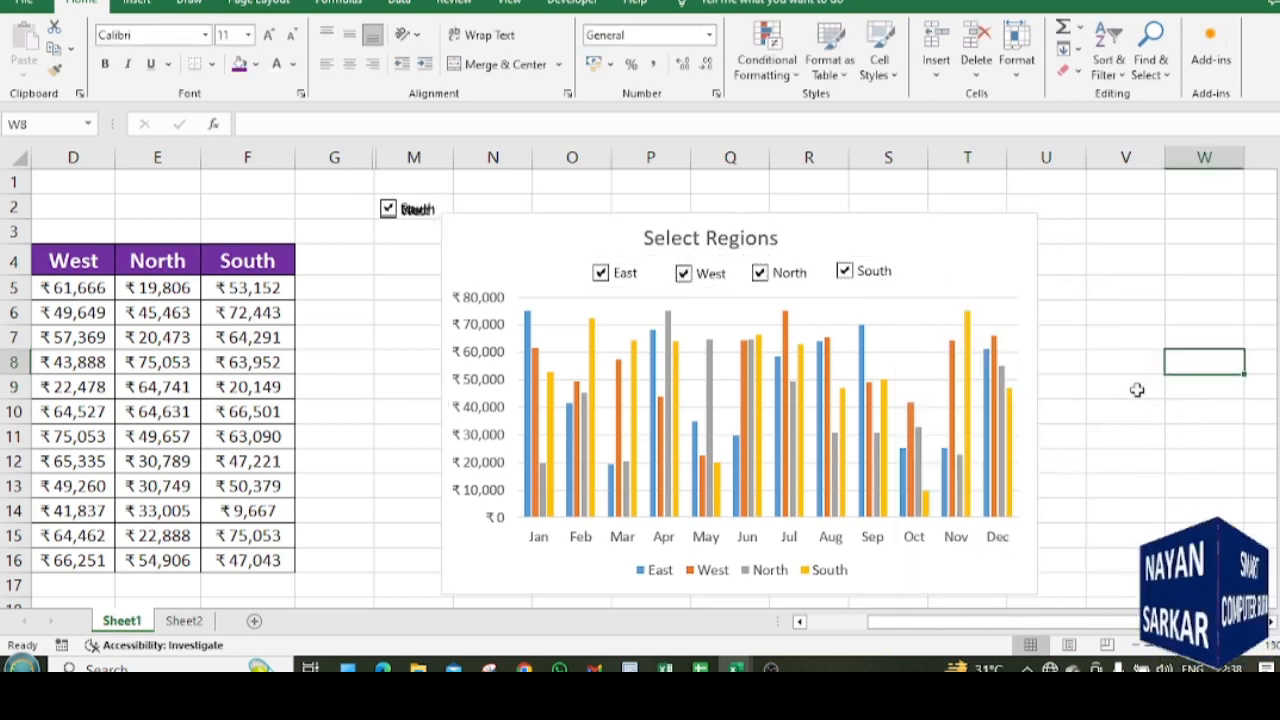
- Move the grouped chart and check boxes slightly right and up together, and select an empty cell
{"action": "mouse_move", "coordinate": [934, 266]}
{"action": "left_mouse_down"}
{"action": "mouse_move", "coordinate": [971, 306]}
{"action": "mouse_move", "coordinate": [980, 289]}
{"action": "mouse_move", "coordinate": [925, 276]}
{"action": "mouse_move", "coordinate": [1017, 251]}
{"action": "mouse_move", "coordinate": [977, 270]}
{"action": "mouse_move", "coordinate": [1006, 291]}
{"action": "mouse_move", "coordinate": [914, 269]}
{"action": "mouse_move", "coordinate": [951, 257]}
{"action": "left_mouse_up"}
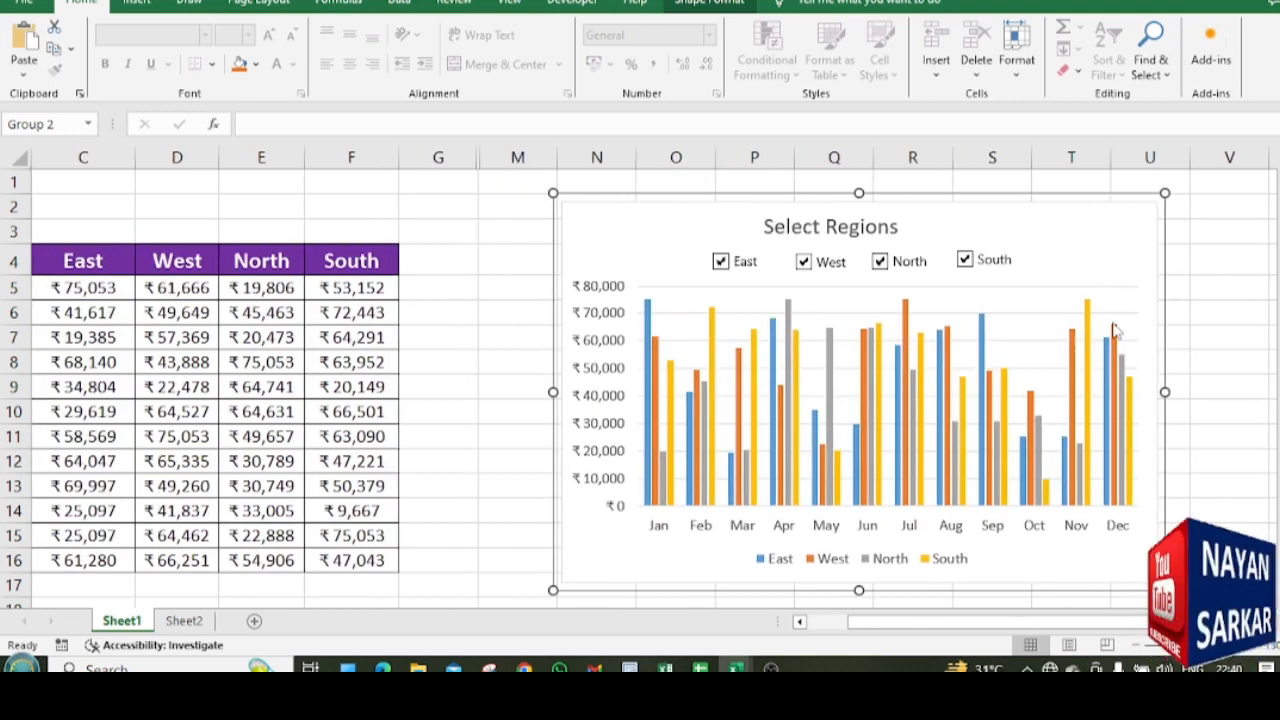
{"action": "left_click", "coordinate": [1089, 326]}
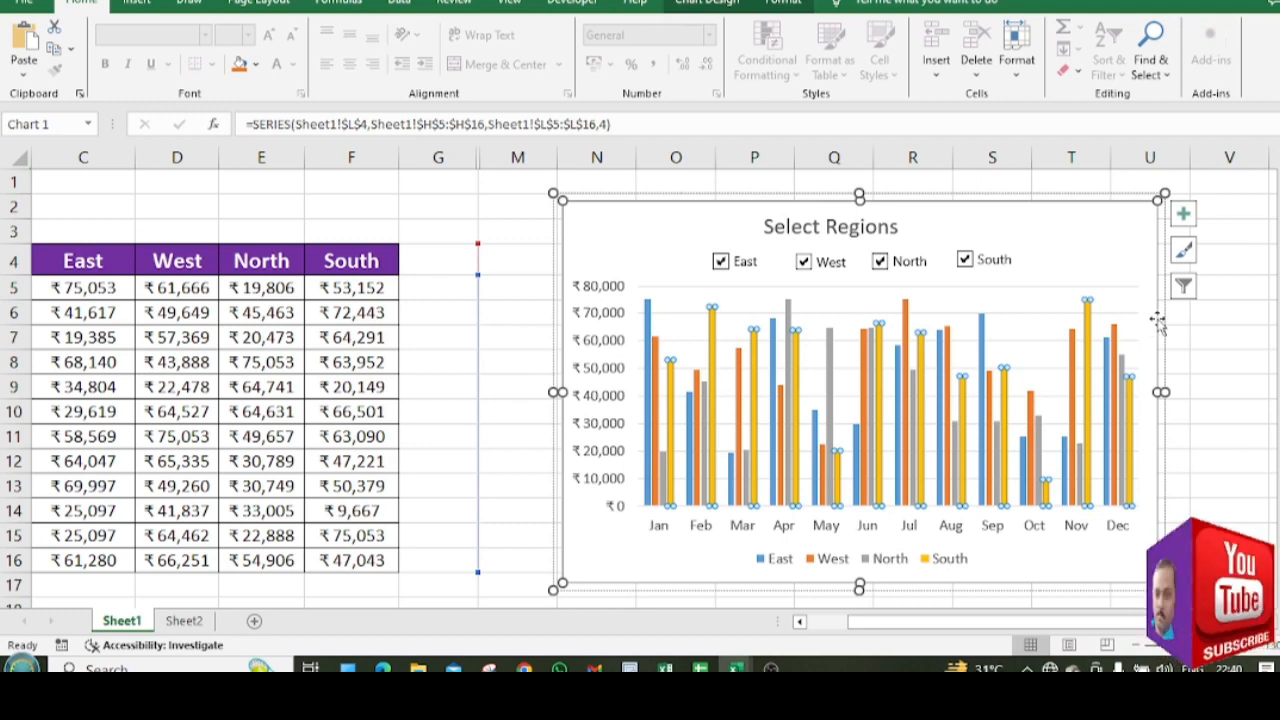
{"action": "left_click", "coordinate": [1207, 364]}
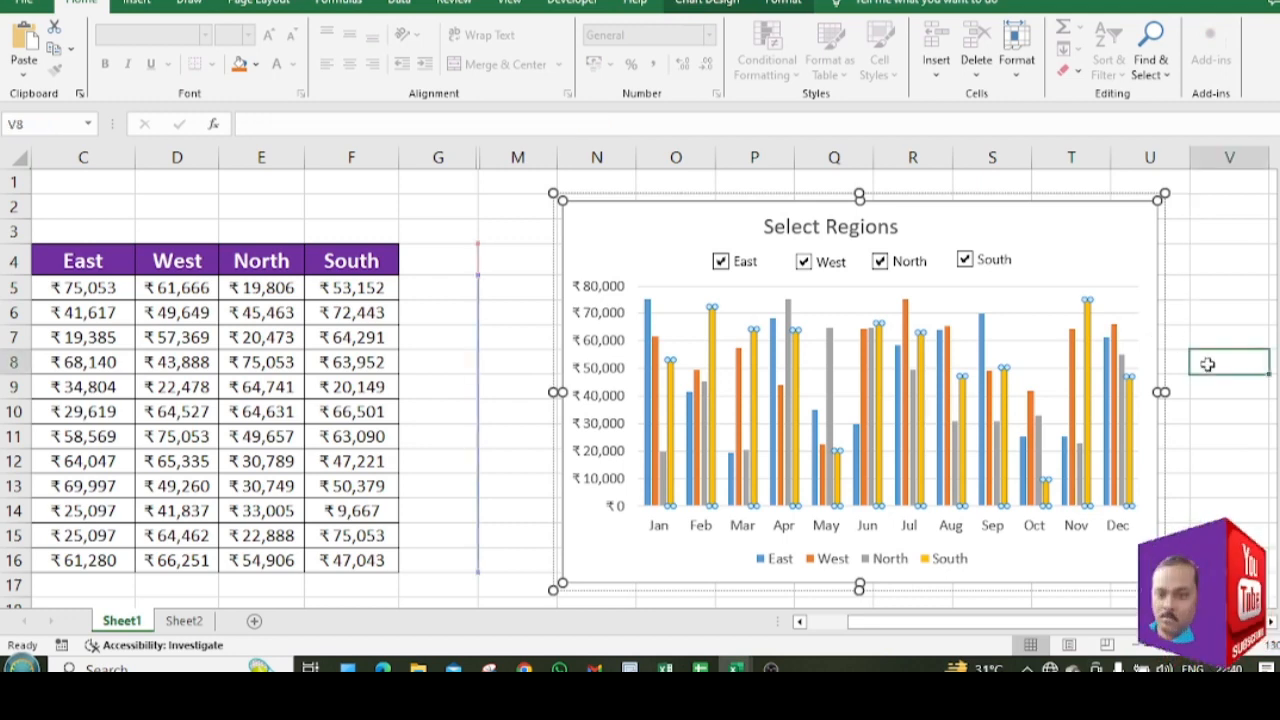
- Copy the grouped Select Regions chart with its check boxes to Sheet2 at cell C7, and deselect it
{"action": "left_click", "coordinate": [1078, 268]}
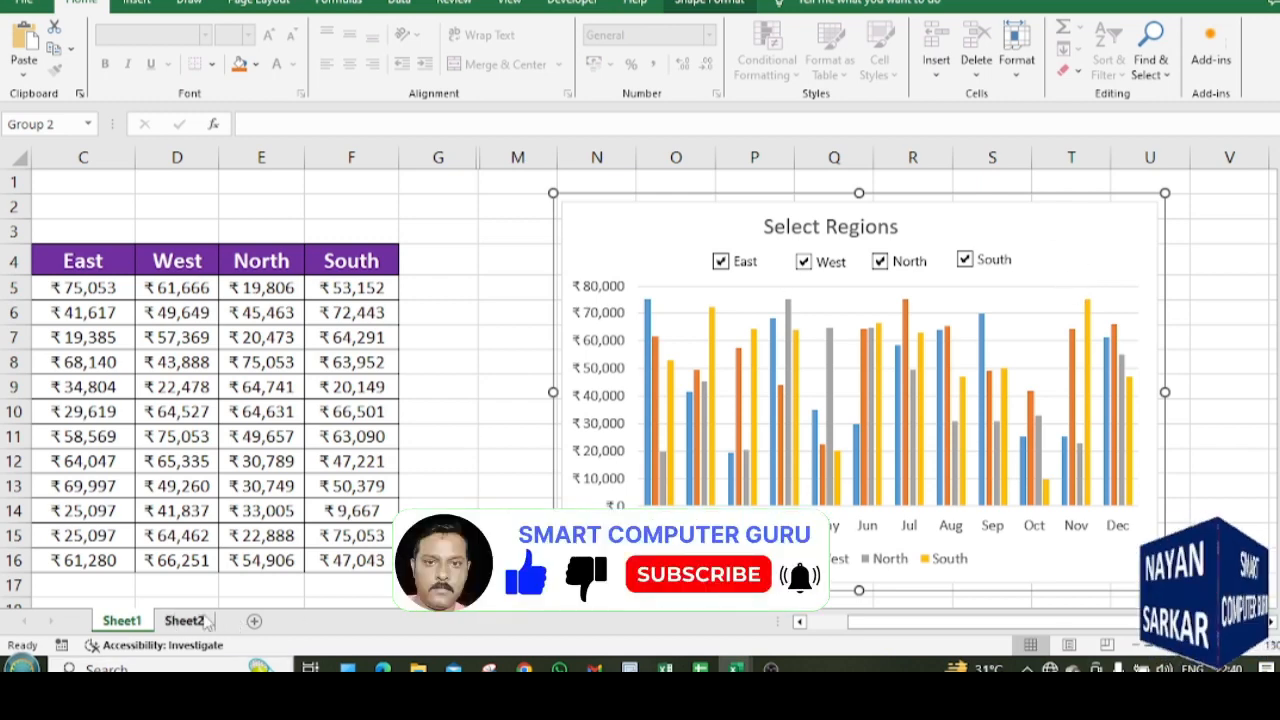
{"action": "left_click", "coordinate": [172, 622]}
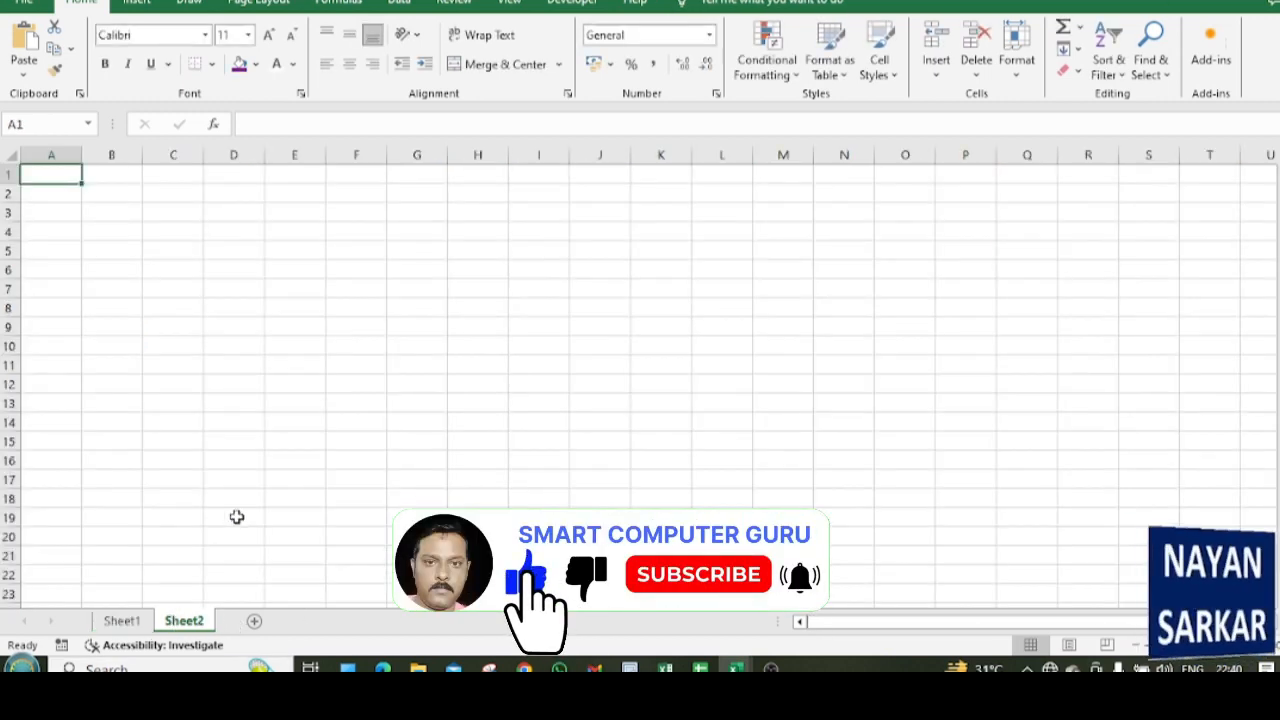
{"action": "left_click", "coordinate": [418, 230]}
{"action": "left_click", "coordinate": [185, 293]}
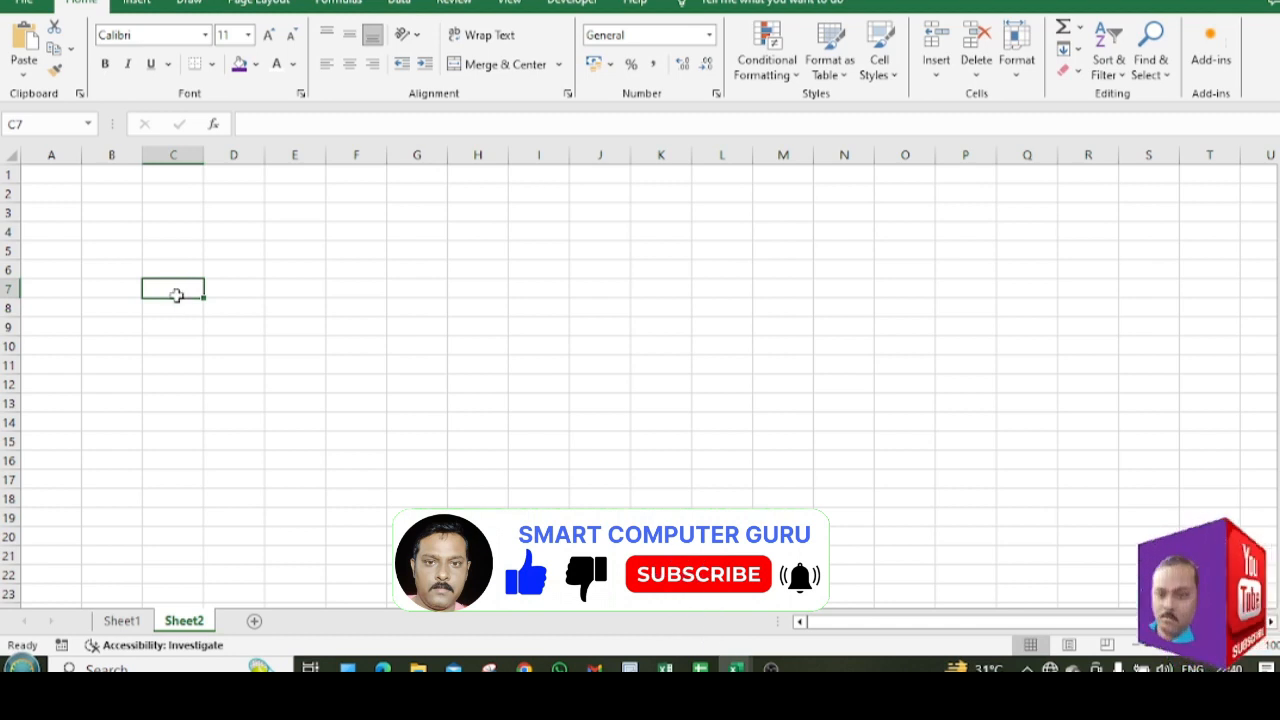
{"action": "key", "text": "ctrl+v"}
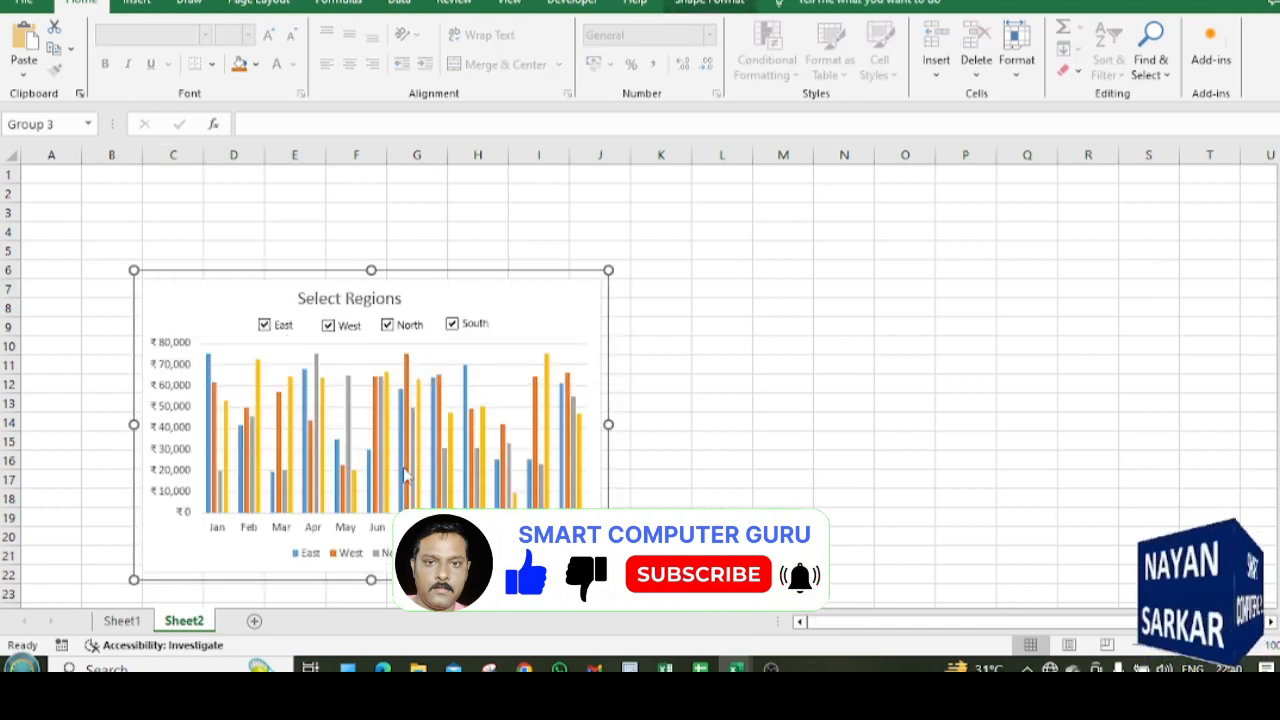
{"action": "left_click", "coordinate": [915, 400]}
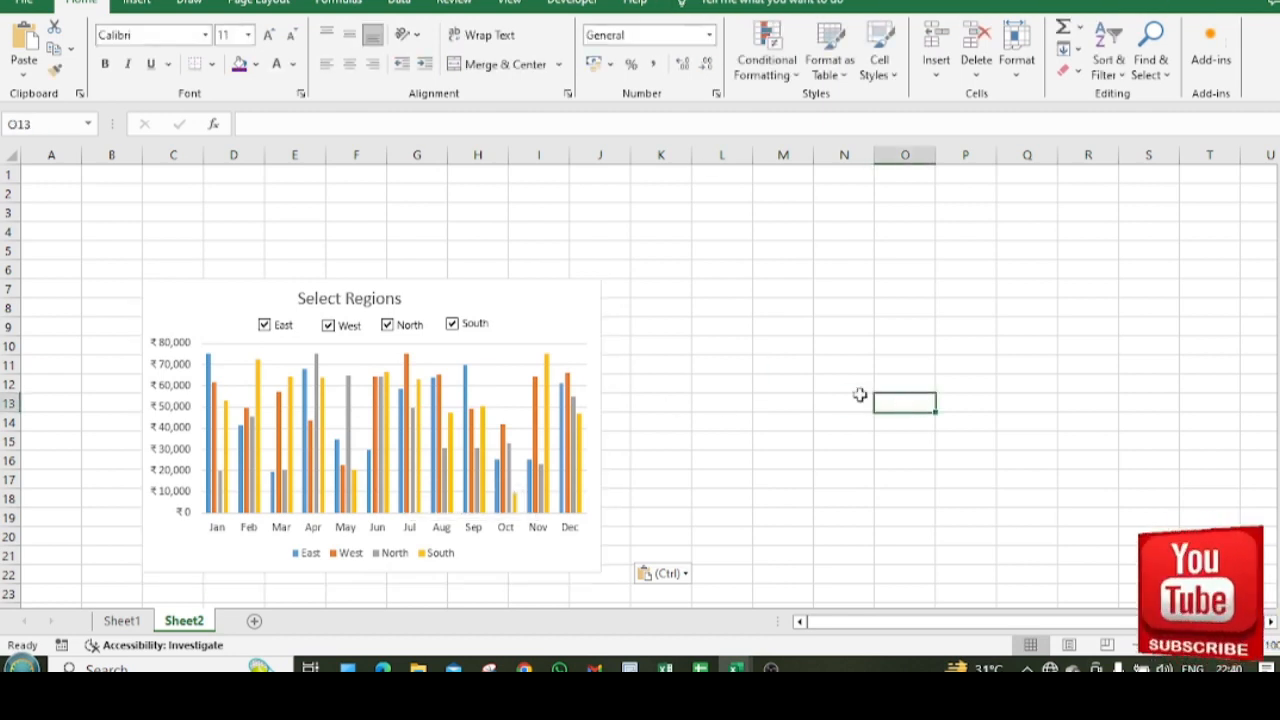
- Test the East and West check boxes on the Sheet2 chart by turning each one off and back on
{"action": "left_click", "coordinate": [283, 328]}
{"action": "left_click", "coordinate": [283, 330]}
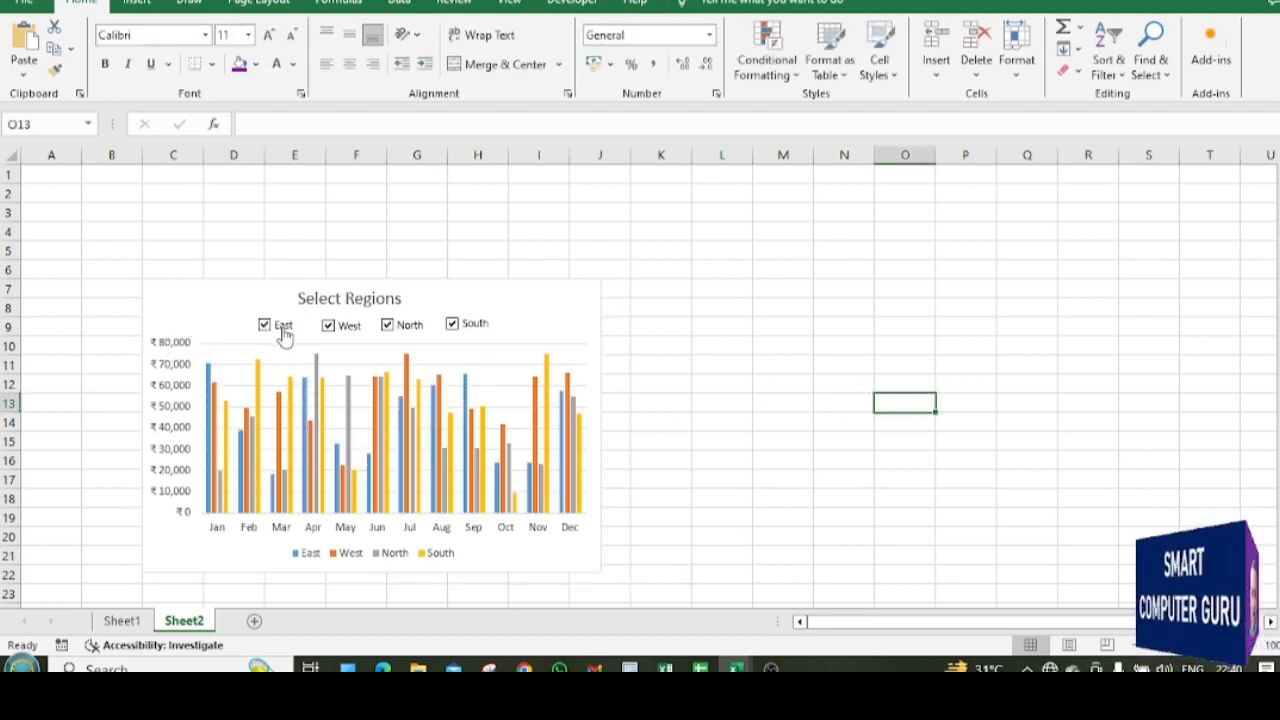
{"action": "left_click", "coordinate": [329, 328]}
{"action": "left_click", "coordinate": [329, 328]}
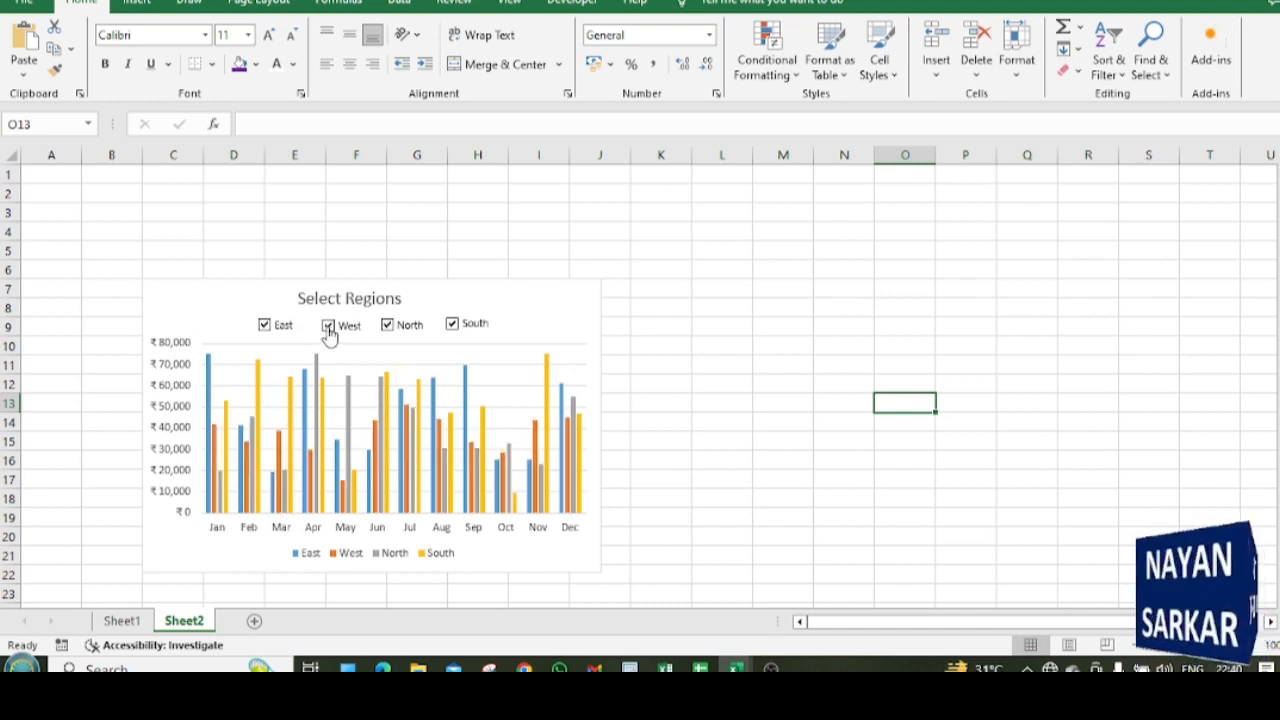
- Test the Sheet2 chart by clearing the North, West and East check boxes together, and tick all three again
{"action": "left_click", "coordinate": [396, 330]}
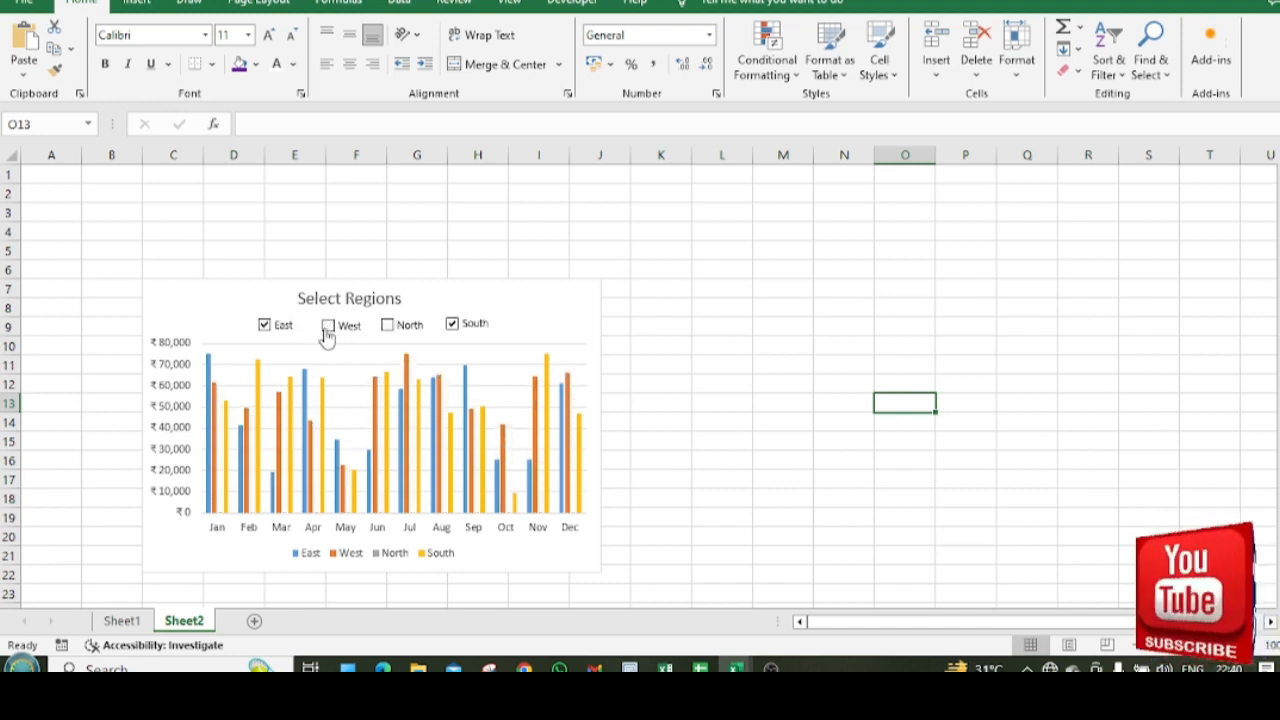
{"action": "left_click", "coordinate": [285, 330]}
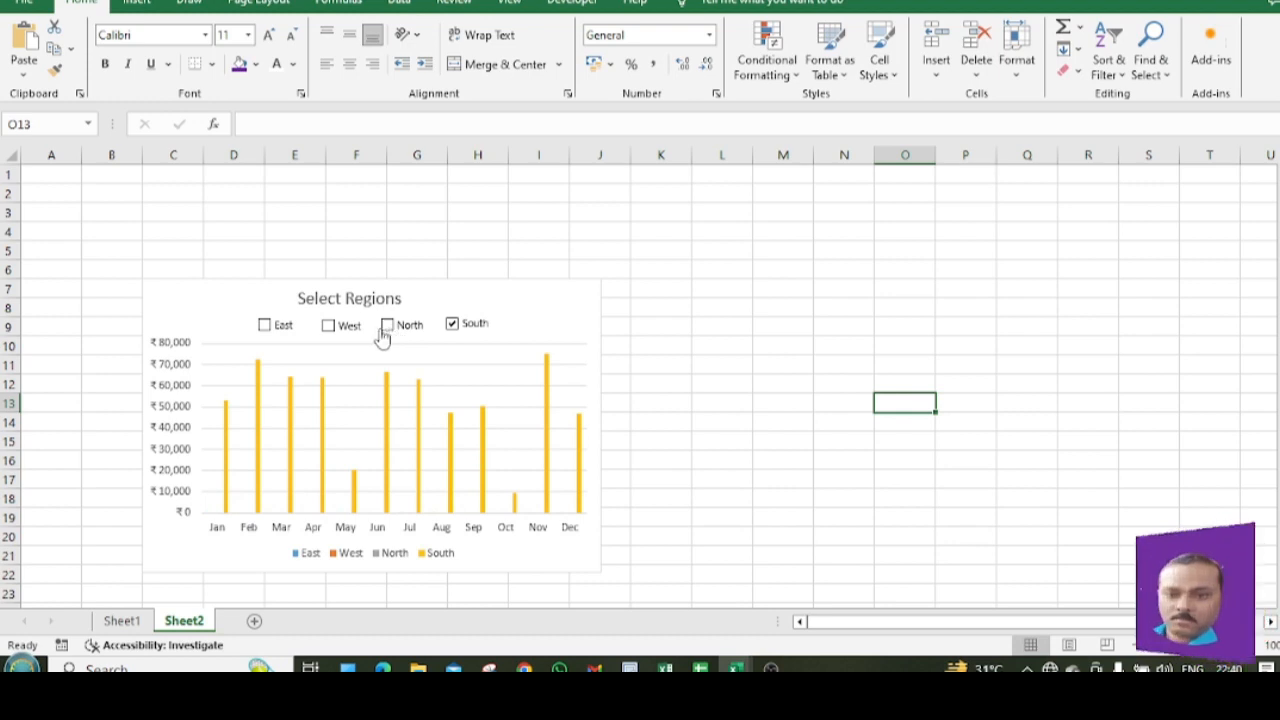
{"action": "left_click", "coordinate": [332, 328]}
{"action": "left_click", "coordinate": [285, 330]}
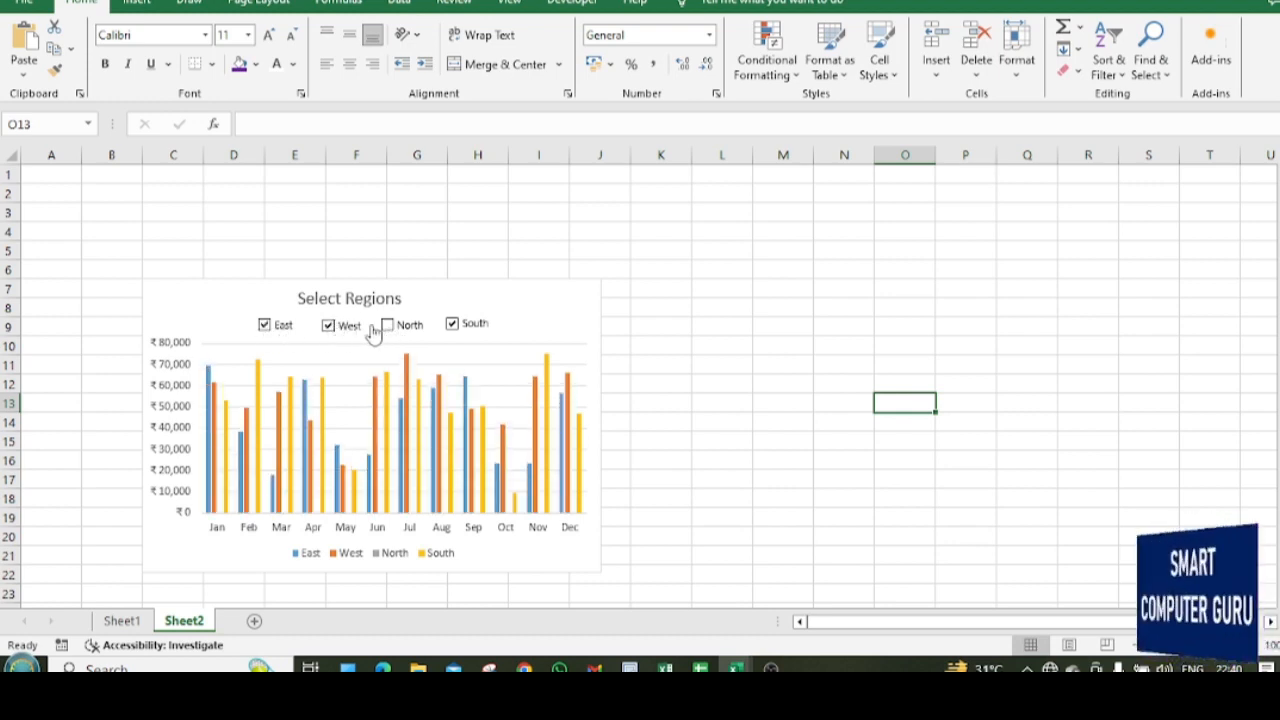
{"action": "left_click", "coordinate": [410, 330]}
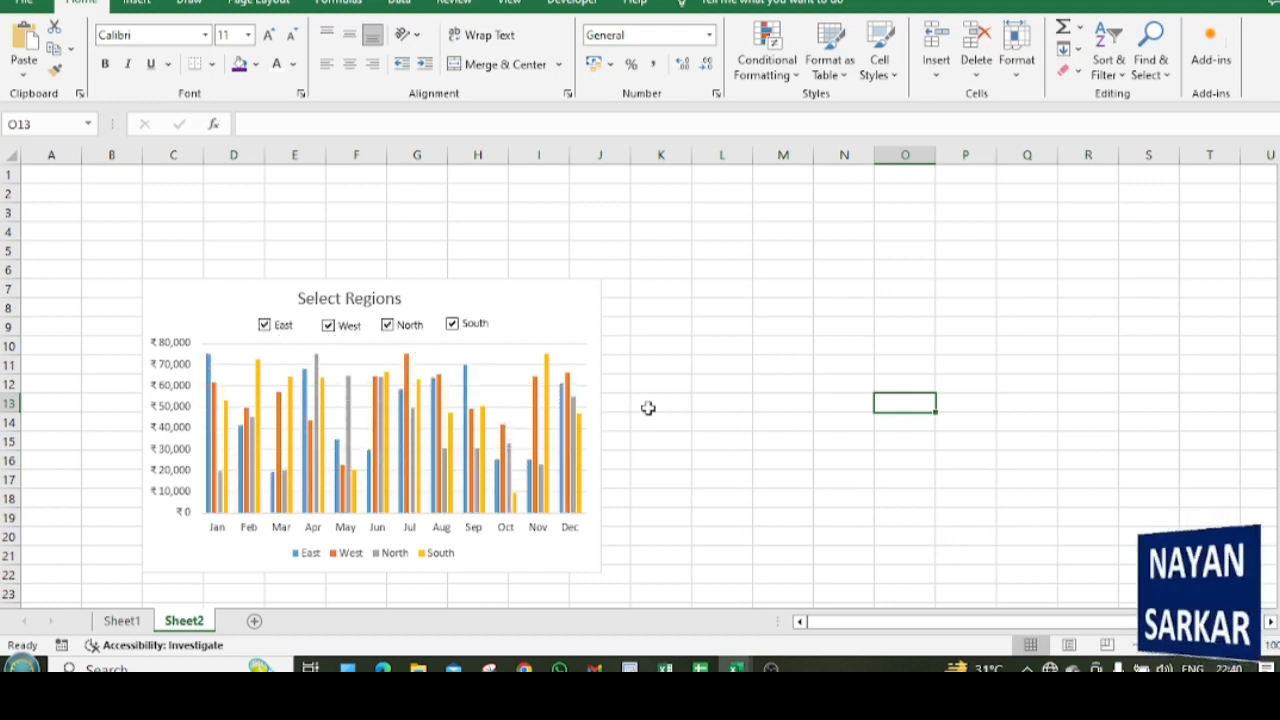